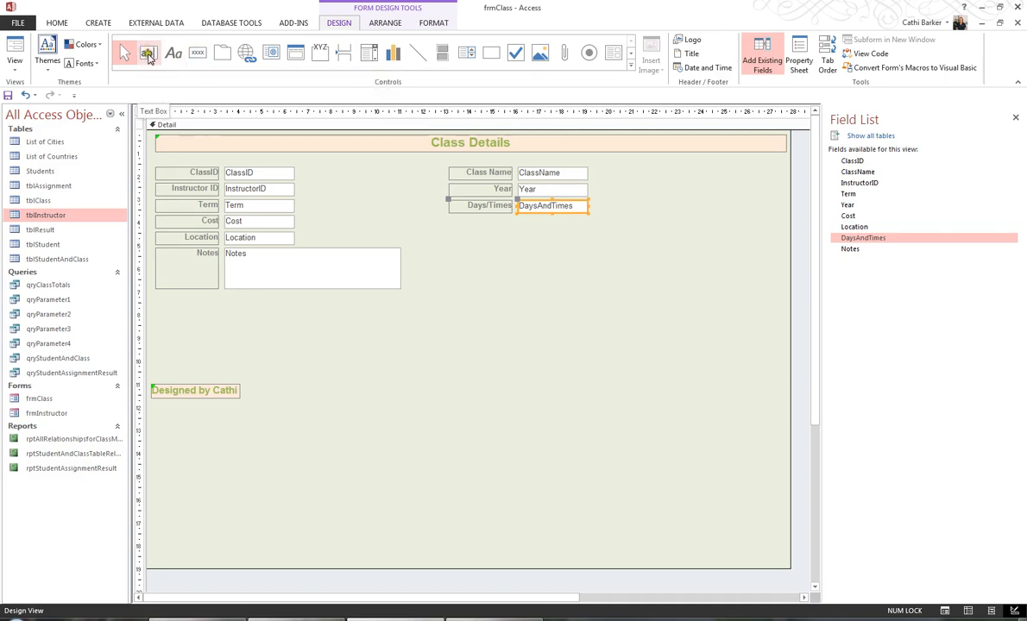
Add a text box to the form below the Notes field and change its label to GST.
{"action": "left_click", "coordinate": [147, 54]}
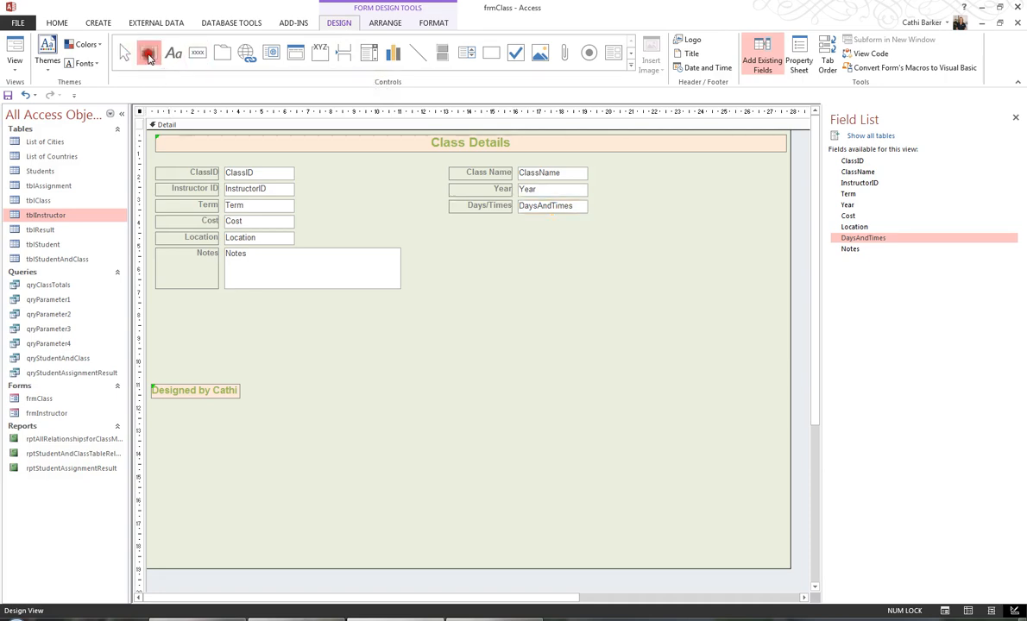
{"action": "left_click", "coordinate": [467, 314]}
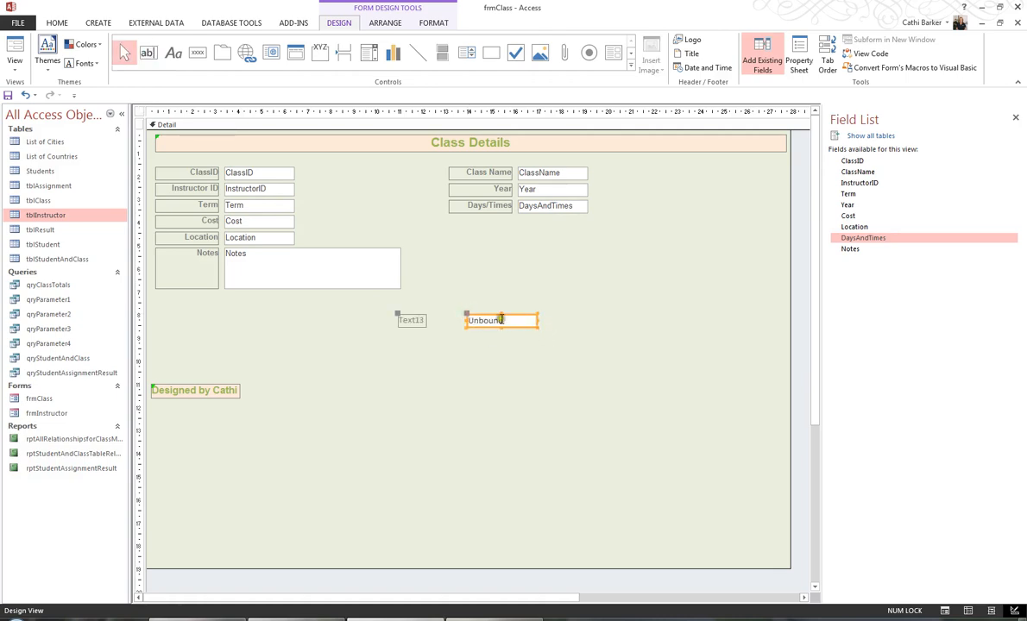
{"action": "left_click", "coordinate": [412, 321]}
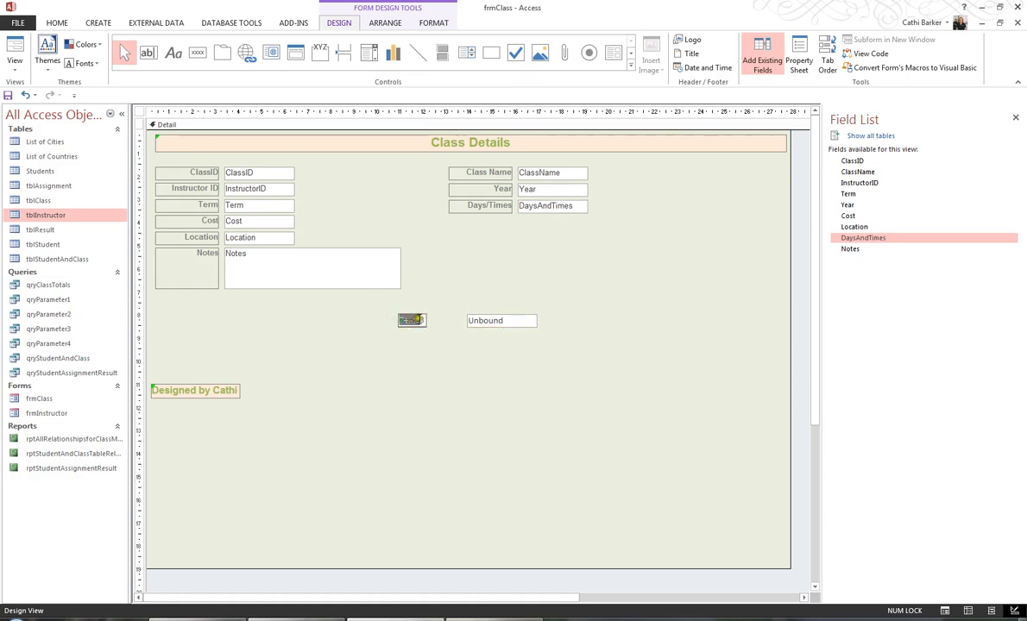
{"action": "left_click", "coordinate": [455, 329]}
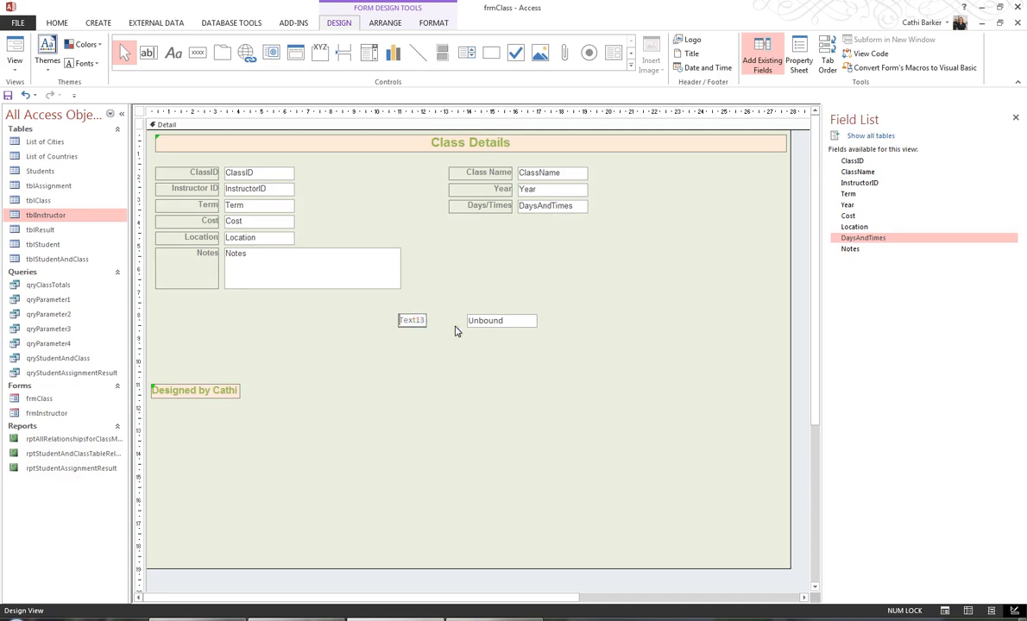
{"action": "key", "text": "shift+End"}
{"action": "type", "text": "G"}
{"action": "left_click", "coordinate": [421, 358]}
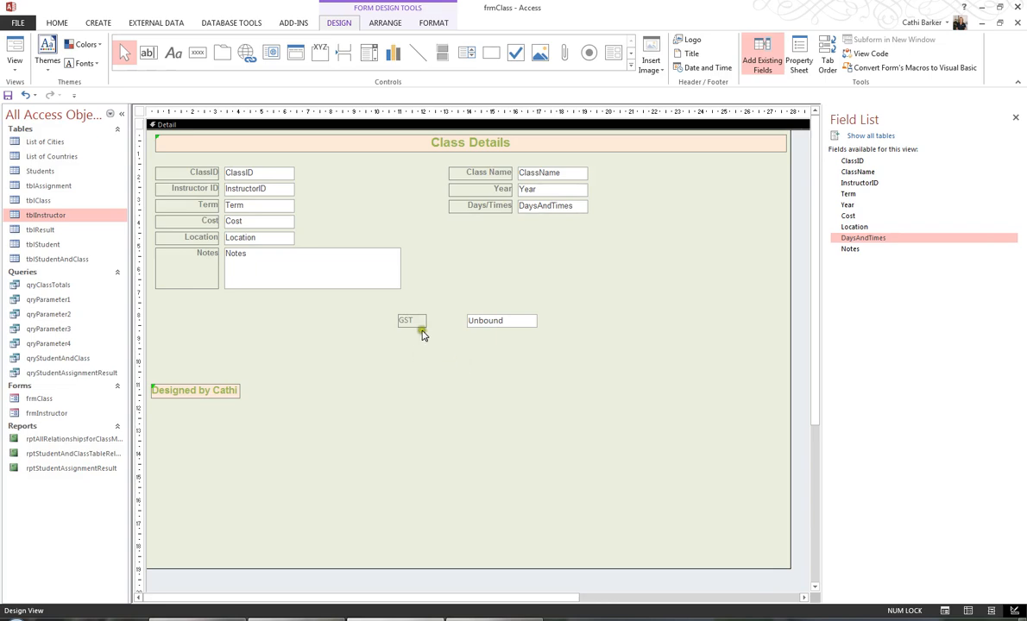
Copy the ClassID label's formatting onto the GST label with Format Painter.
{"action": "left_click", "coordinate": [200, 176]}
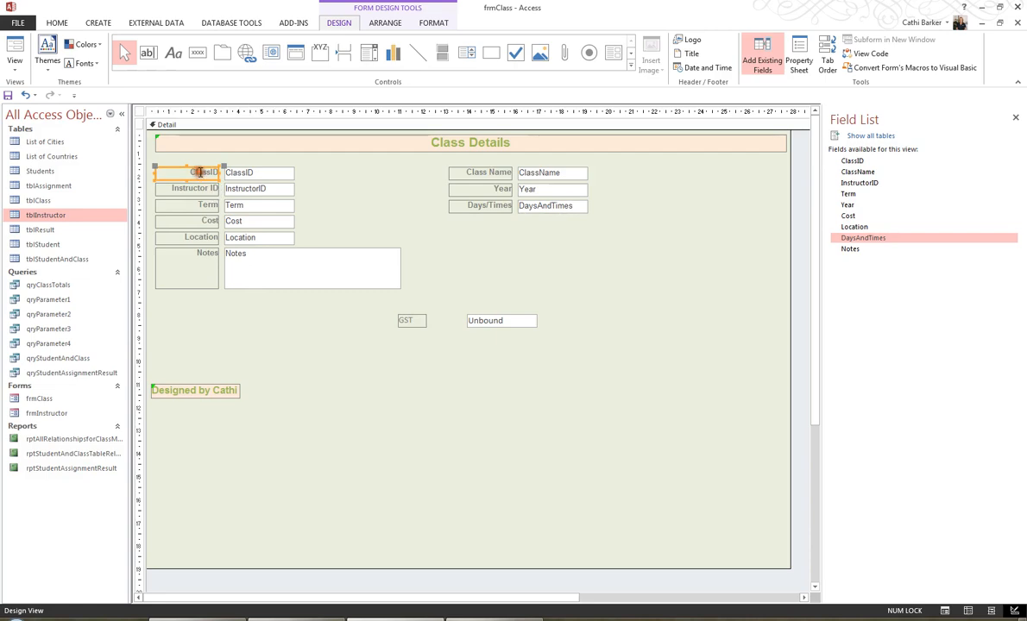
{"action": "left_click", "coordinate": [434, 23]}
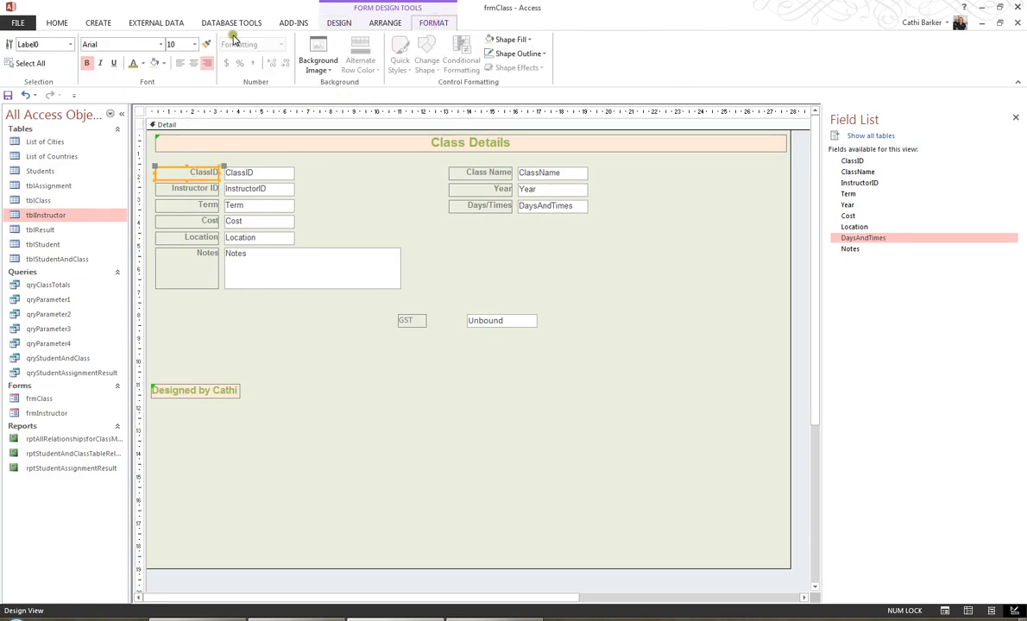
{"action": "left_click", "coordinate": [207, 45]}
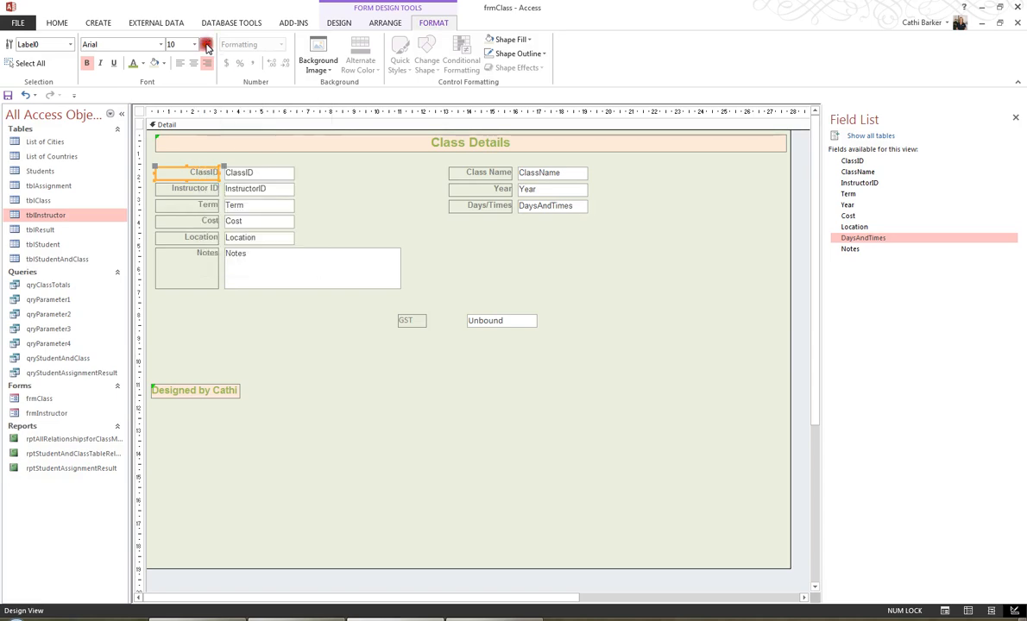
{"action": "left_click", "coordinate": [415, 324]}
Open the properties of the unbound text box beside the GST label and name it GST.
{"action": "left_click", "coordinate": [521, 324]}
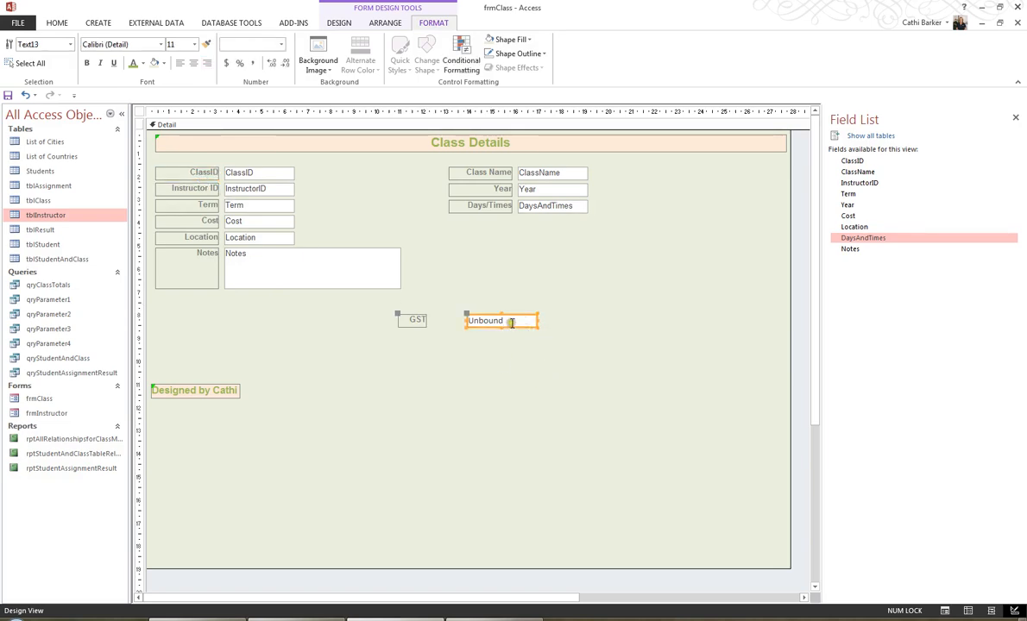
{"action": "right_click", "coordinate": [511, 324]}
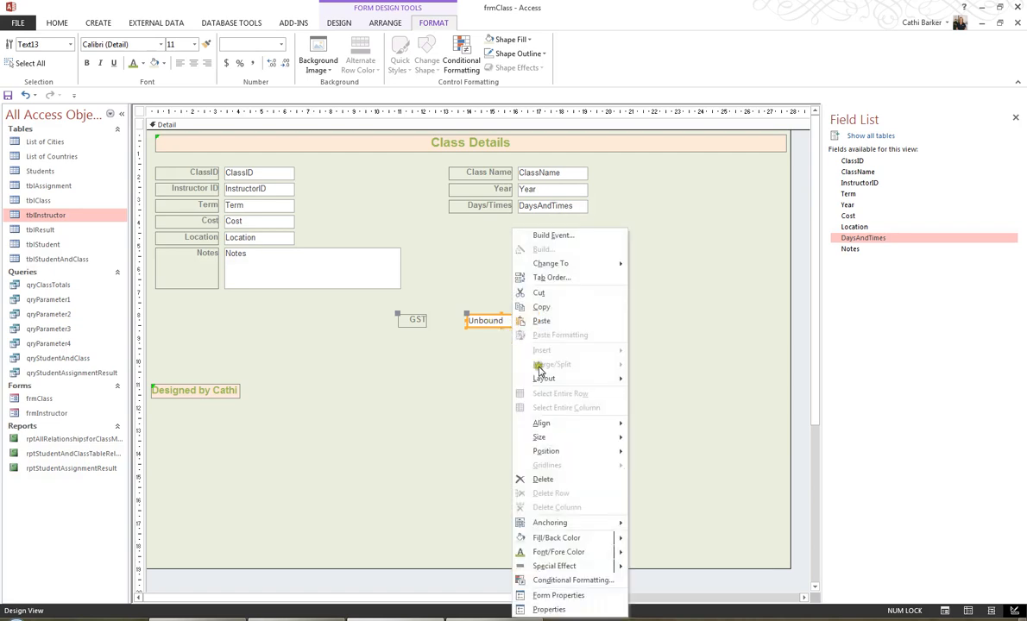
{"action": "left_click", "coordinate": [546, 610]}
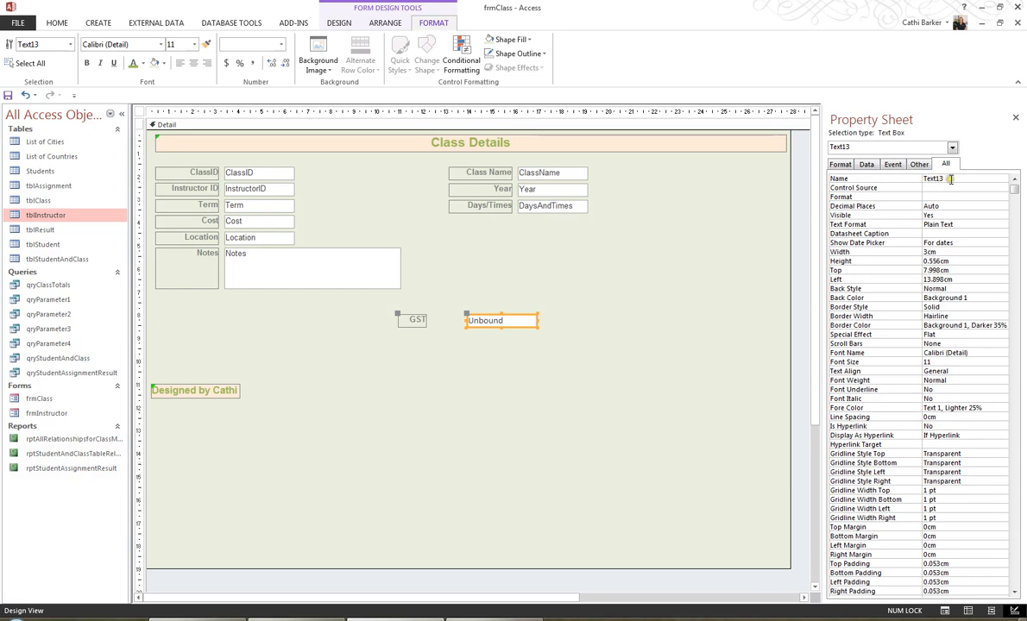
{"action": "left_click", "coordinate": [903, 177]}
{"action": "type", "text": "G"}
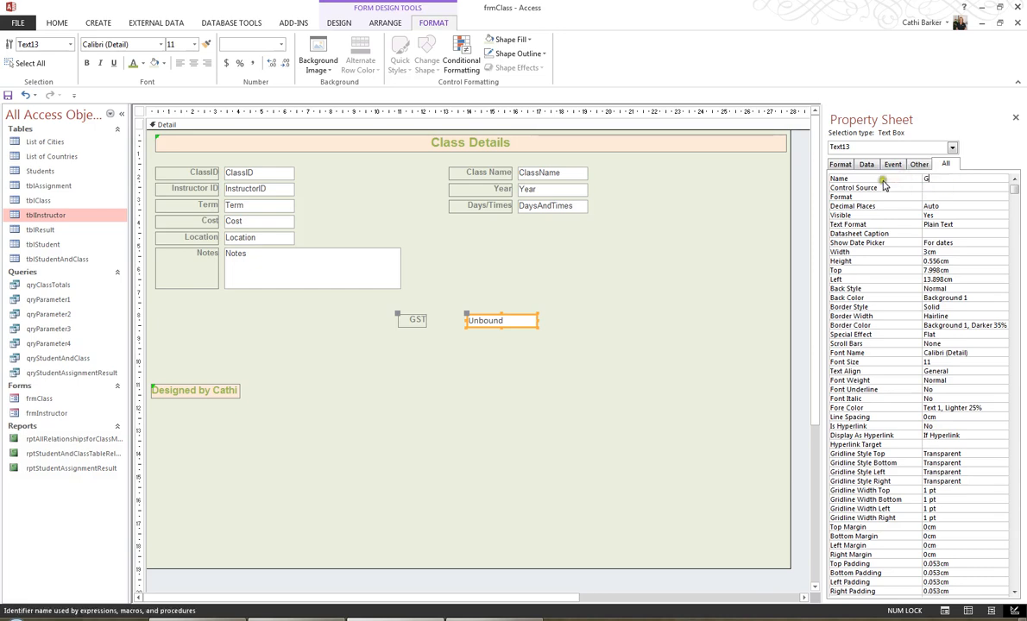
{"action": "type", "text": "ST"}
Set the GST text box's control source to =[COST]*0.15.
{"action": "left_click", "coordinate": [882, 185]}
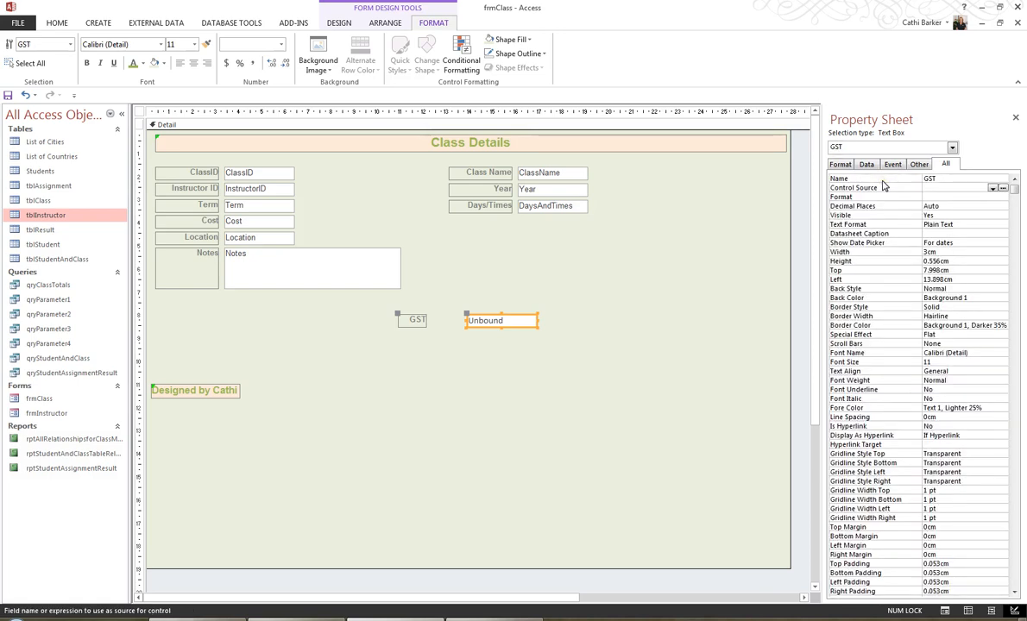
{"action": "left_click", "coordinate": [881, 182]}
{"action": "type", "text": "=[COST]*0.15"}
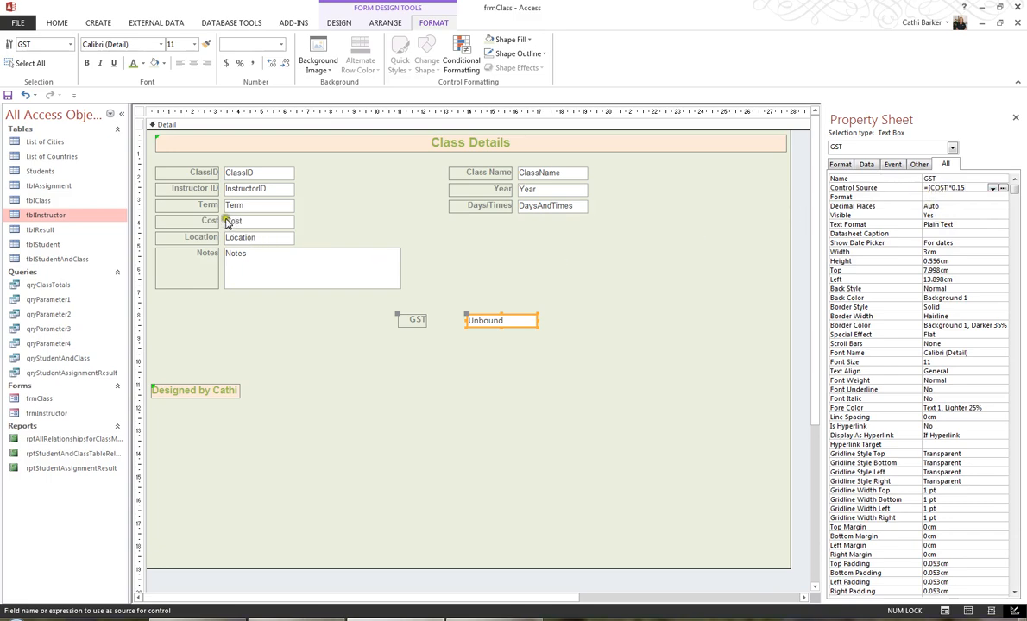
{"action": "left_click", "coordinate": [926, 189]}
{"action": "type", "text": "="}
{"action": "key", "text": "Return"}
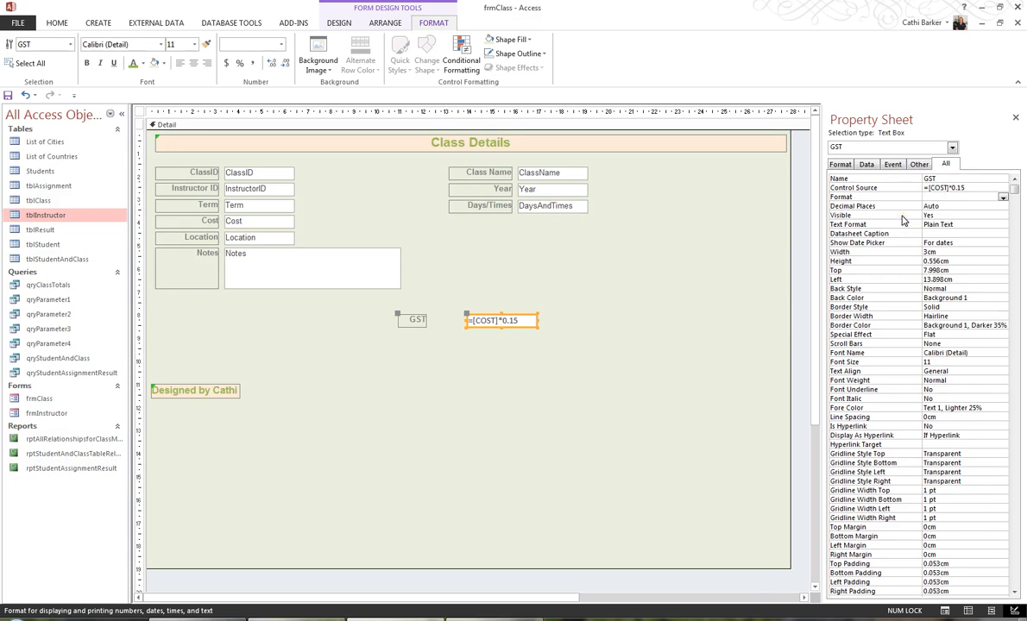
Format the GST text box as Currency with 2 decimal places.
{"action": "left_click", "coordinate": [1003, 198]}
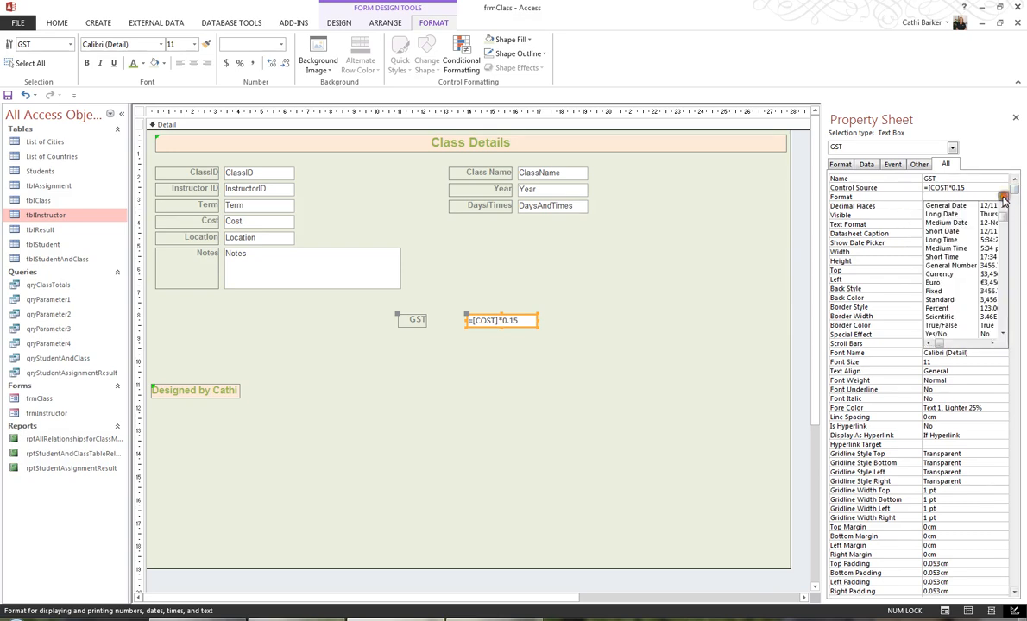
{"action": "left_click", "coordinate": [954, 273]}
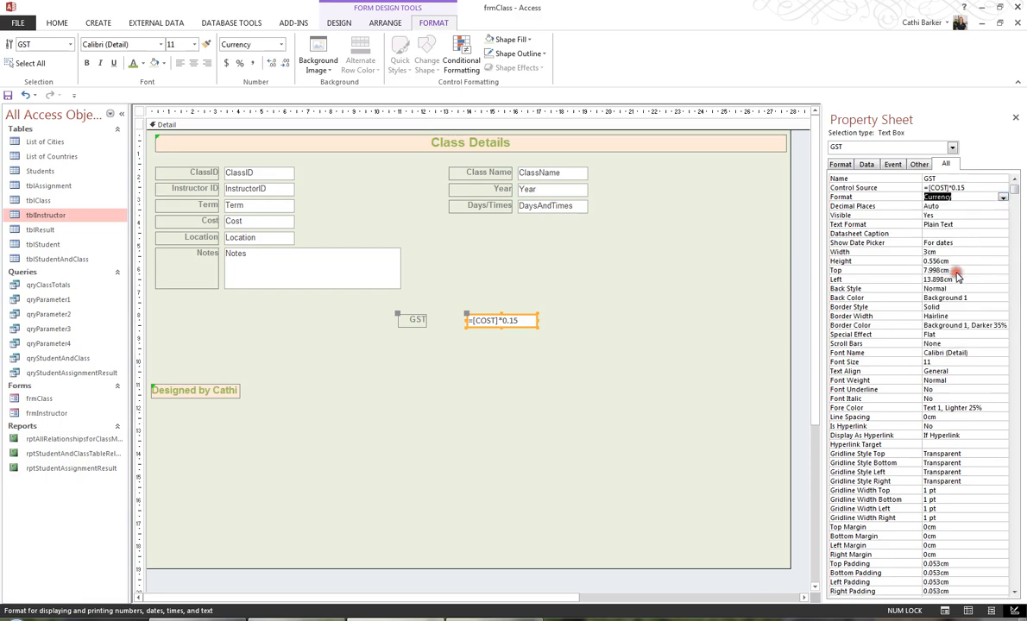
{"action": "left_click", "coordinate": [956, 206]}
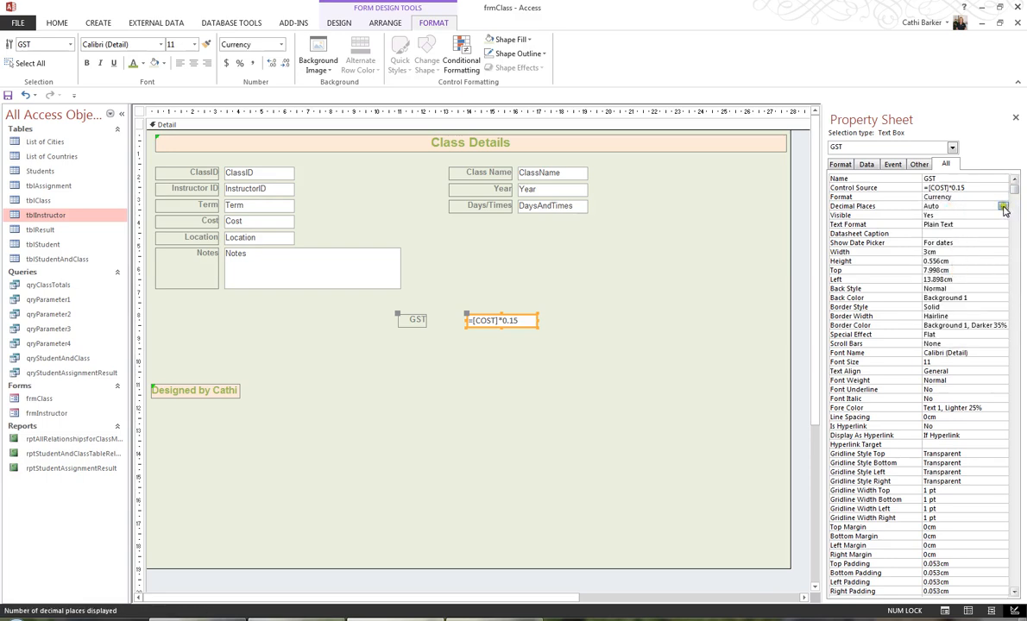
{"action": "left_click", "coordinate": [1003, 207]}
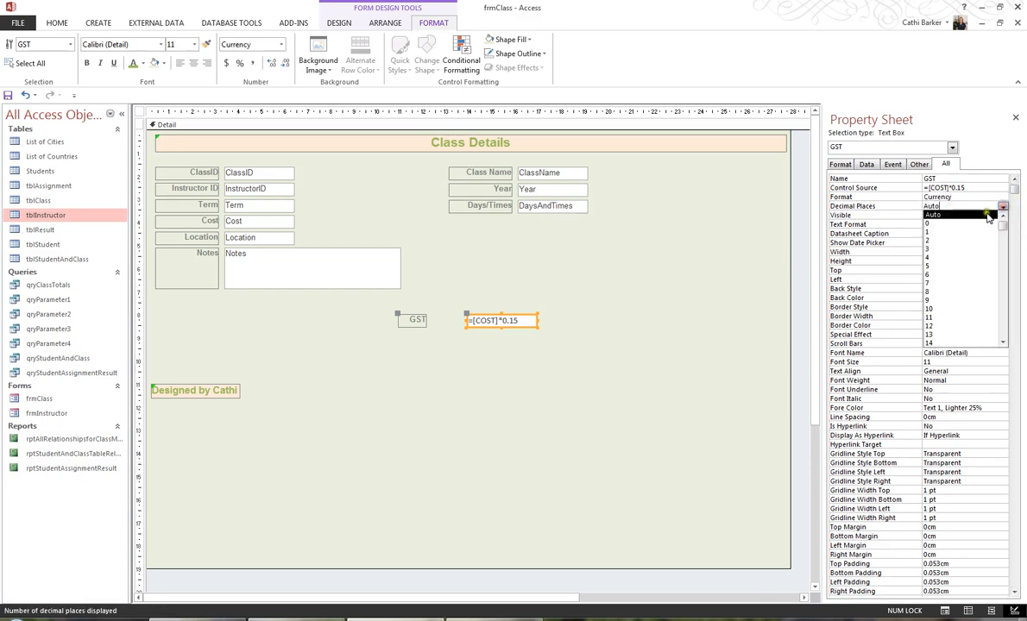
{"action": "left_click", "coordinate": [968, 240]}
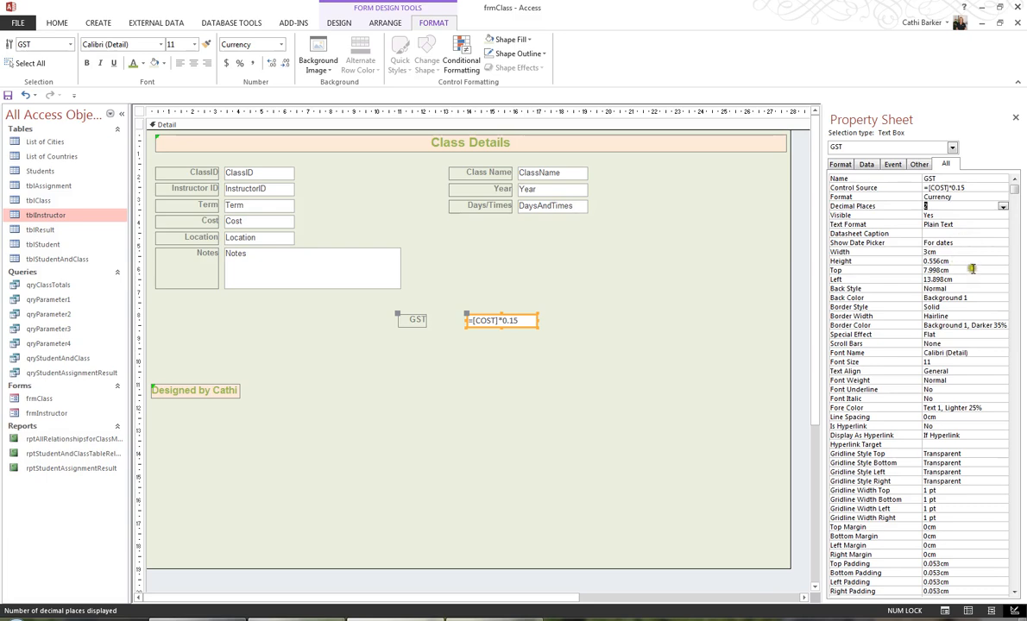
Set the GST text box's Locked property to Yes.
{"action": "left_click", "coordinate": [1015, 593]}
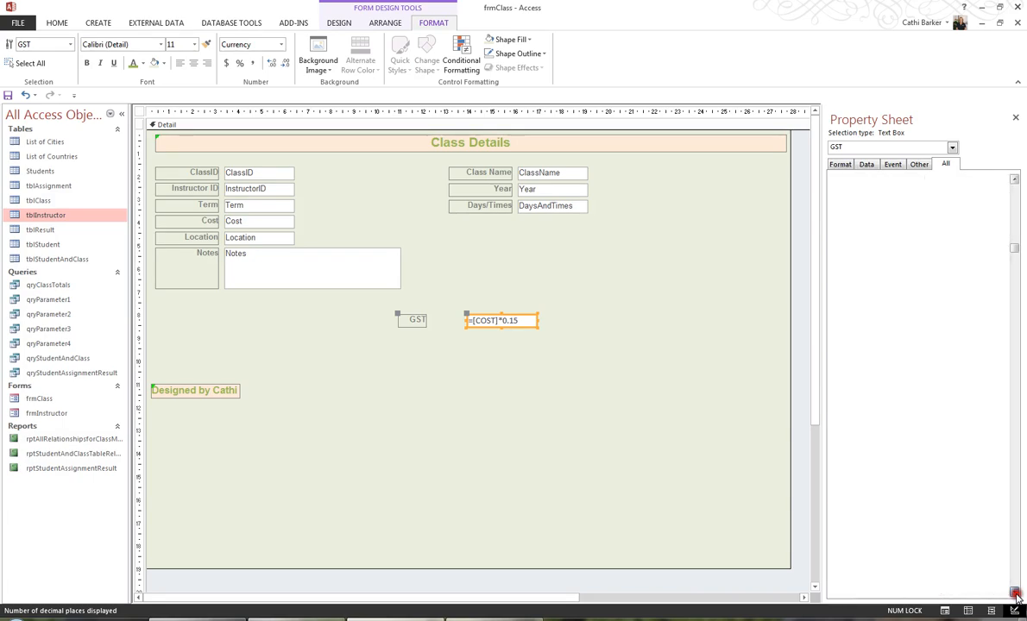
{"action": "left_click", "coordinate": [1015, 593]}
{"action": "left_click", "coordinate": [1015, 593]}
{"action": "left_click", "coordinate": [1015, 593]}
{"action": "left_click", "coordinate": [1015, 593]}
{"action": "left_click", "coordinate": [1015, 593]}
{"action": "left_click", "coordinate": [1015, 593]}
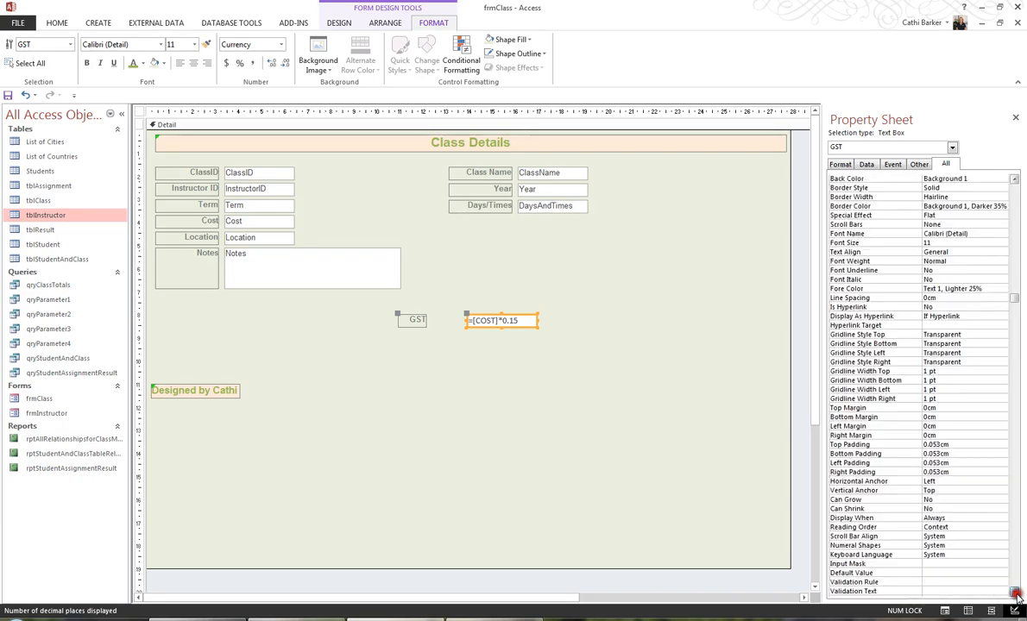
{"action": "left_click", "coordinate": [1015, 593]}
{"action": "left_click", "coordinate": [1015, 593]}
{"action": "left_click", "coordinate": [1015, 593]}
{"action": "left_click", "coordinate": [1015, 593]}
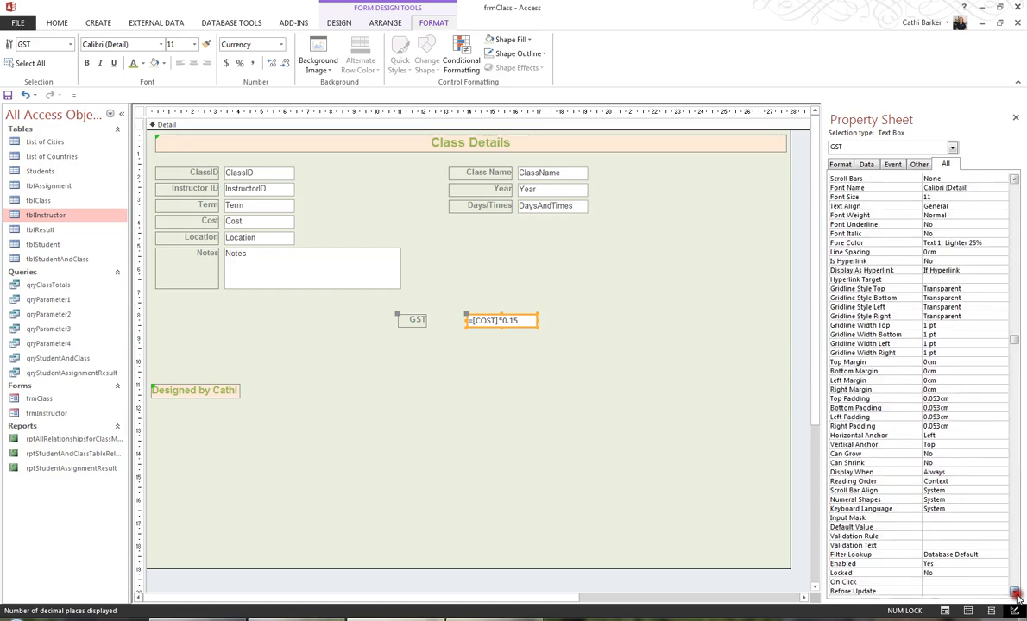
{"action": "left_click", "coordinate": [1015, 593]}
{"action": "left_click", "coordinate": [1015, 593]}
{"action": "left_click", "coordinate": [1015, 593]}
{"action": "left_click", "coordinate": [1015, 593]}
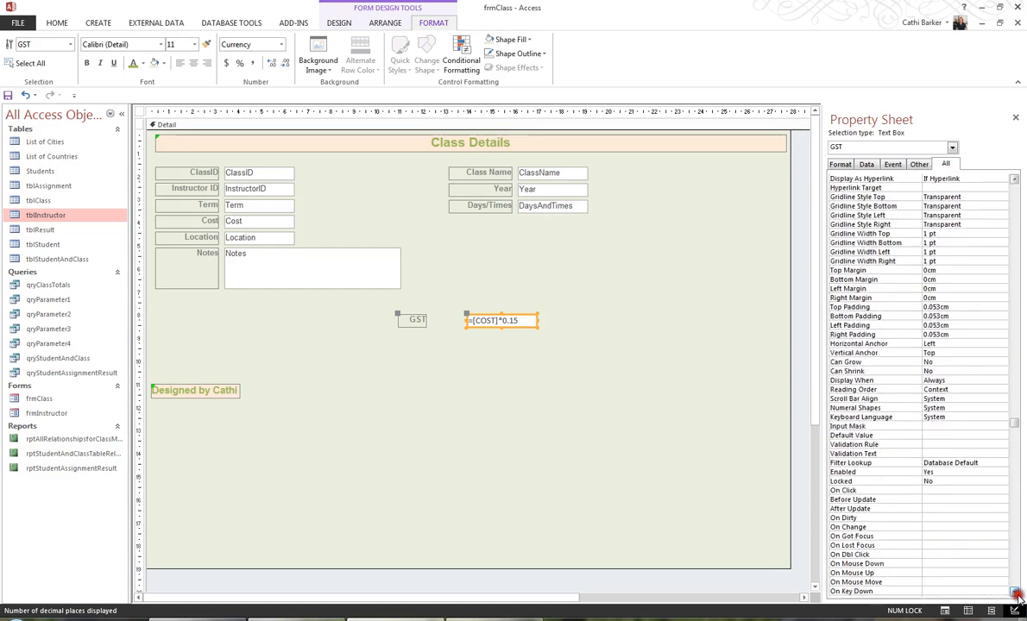
{"action": "left_click", "coordinate": [1015, 593]}
{"action": "left_click", "coordinate": [1015, 593]}
{"action": "left_click", "coordinate": [1015, 593]}
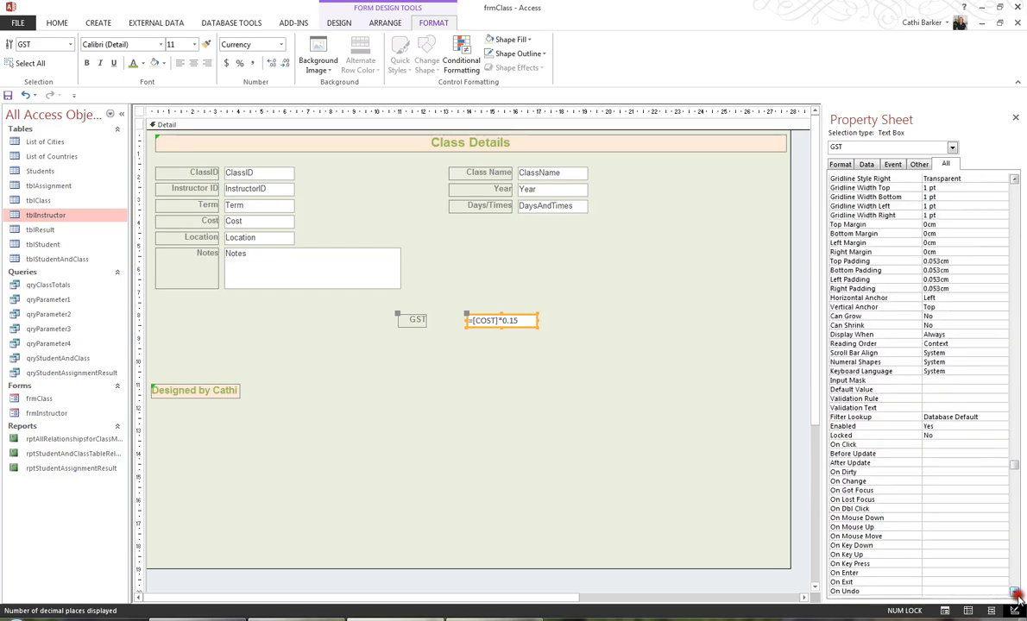
{"action": "left_click", "coordinate": [866, 426]}
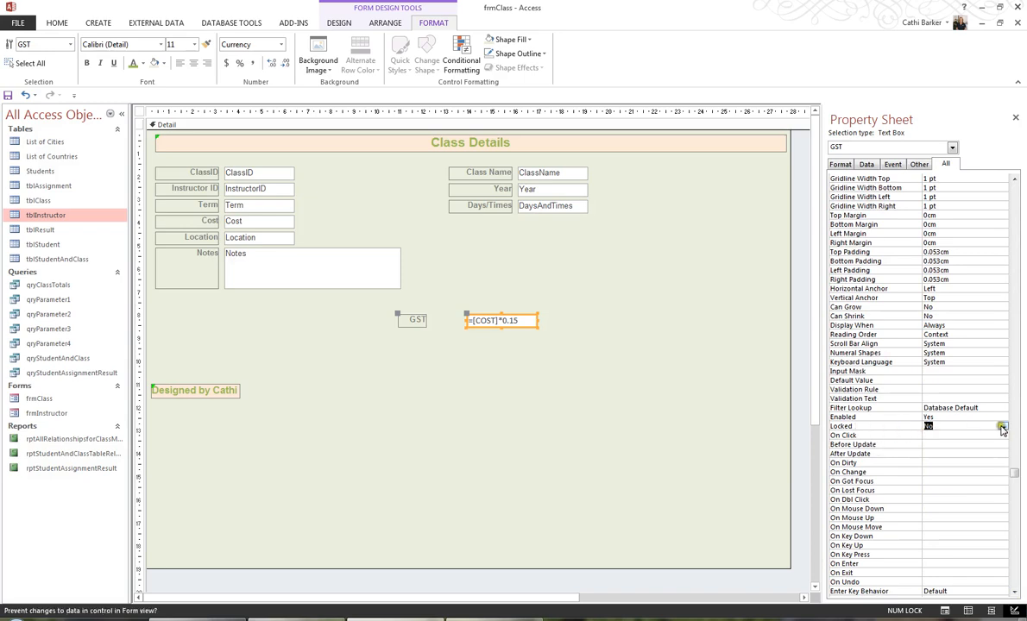
{"action": "left_click", "coordinate": [1002, 427]}
{"action": "left_click", "coordinate": [930, 436]}
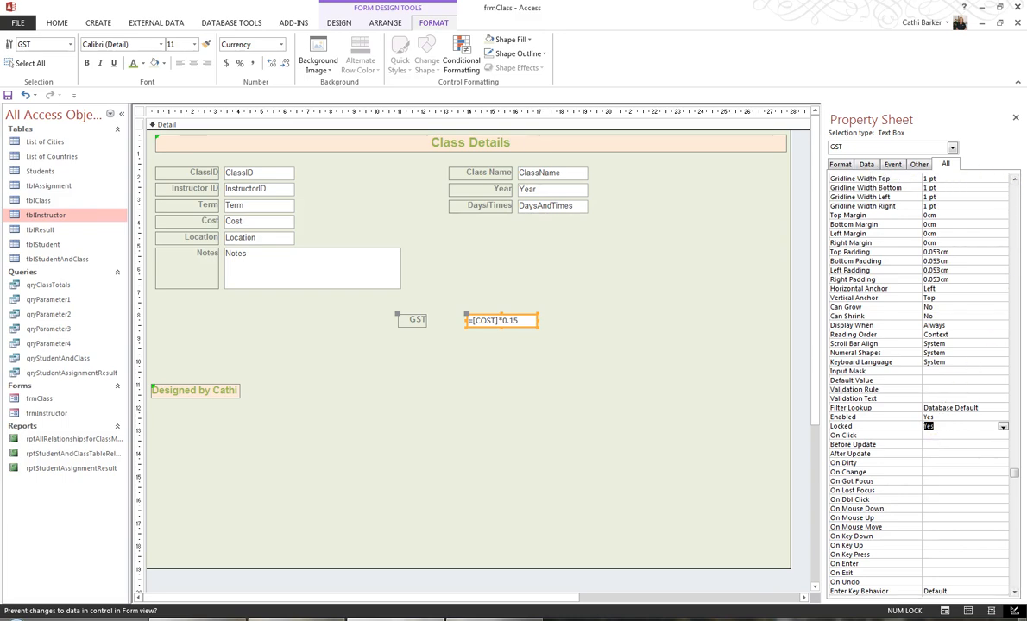
Review the GST text box's complete property list and its Format and Data properties.
{"action": "left_click", "coordinate": [1013, 181]}
{"action": "left_click", "coordinate": [1013, 180]}
{"action": "left_click", "coordinate": [1014, 180]}
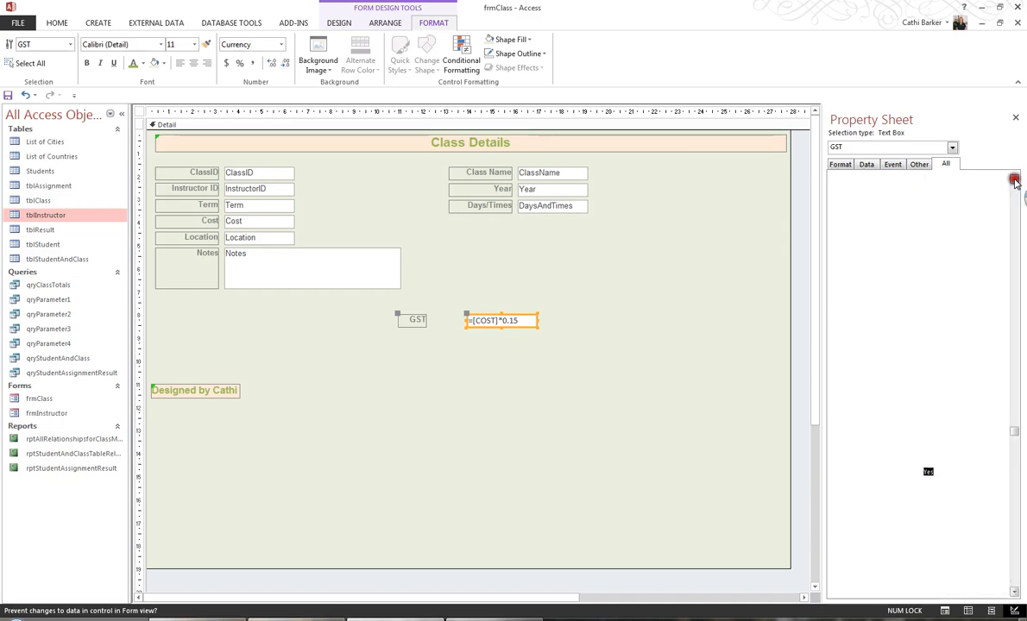
{"action": "left_click", "coordinate": [1013, 180]}
{"action": "left_click", "coordinate": [1013, 180]}
{"action": "left_click", "coordinate": [1013, 180]}
{"action": "left_click", "coordinate": [1013, 180]}
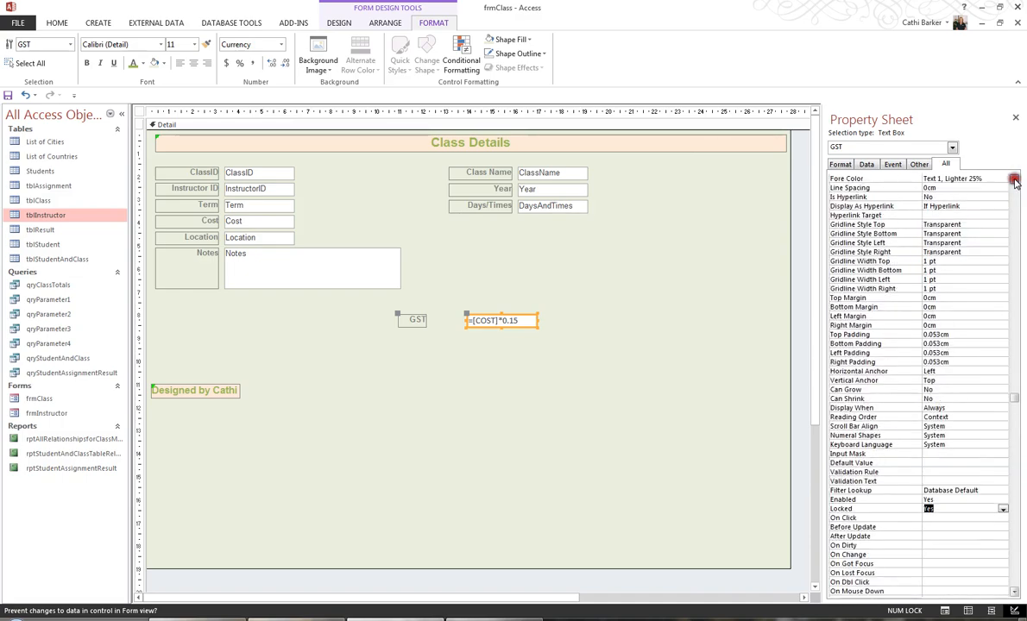
{"action": "left_click", "coordinate": [1013, 180]}
{"action": "left_click", "coordinate": [1014, 180]}
{"action": "left_click", "coordinate": [1014, 181]}
{"action": "left_click", "coordinate": [1013, 180]}
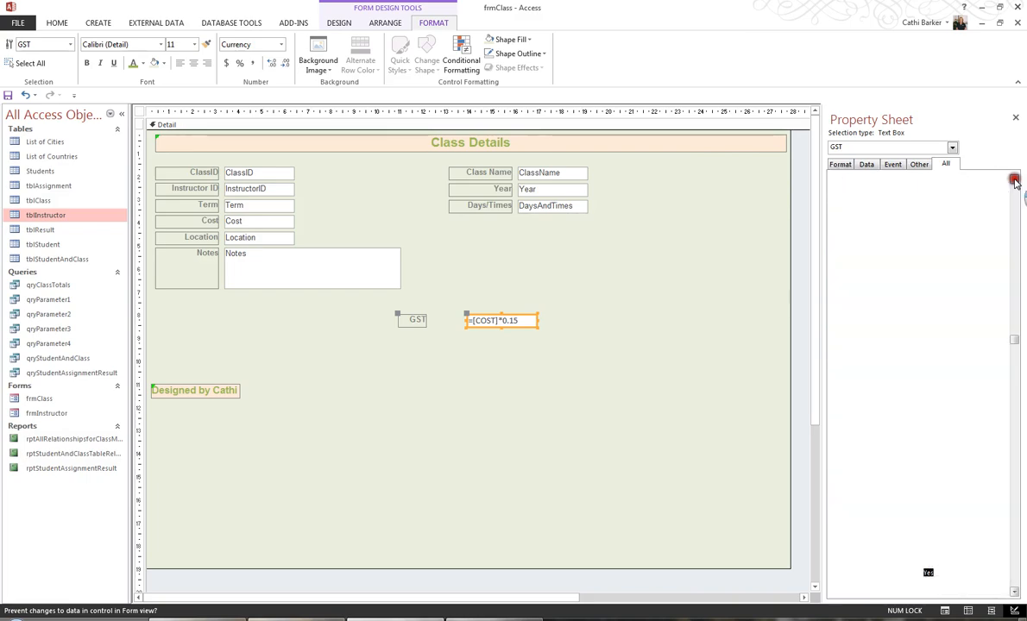
{"action": "left_click", "coordinate": [1014, 181]}
{"action": "left_click", "coordinate": [1013, 181]}
{"action": "left_click", "coordinate": [1013, 180]}
{"action": "left_click", "coordinate": [1013, 180]}
{"action": "left_click", "coordinate": [1013, 180]}
{"action": "left_click", "coordinate": [1013, 181]}
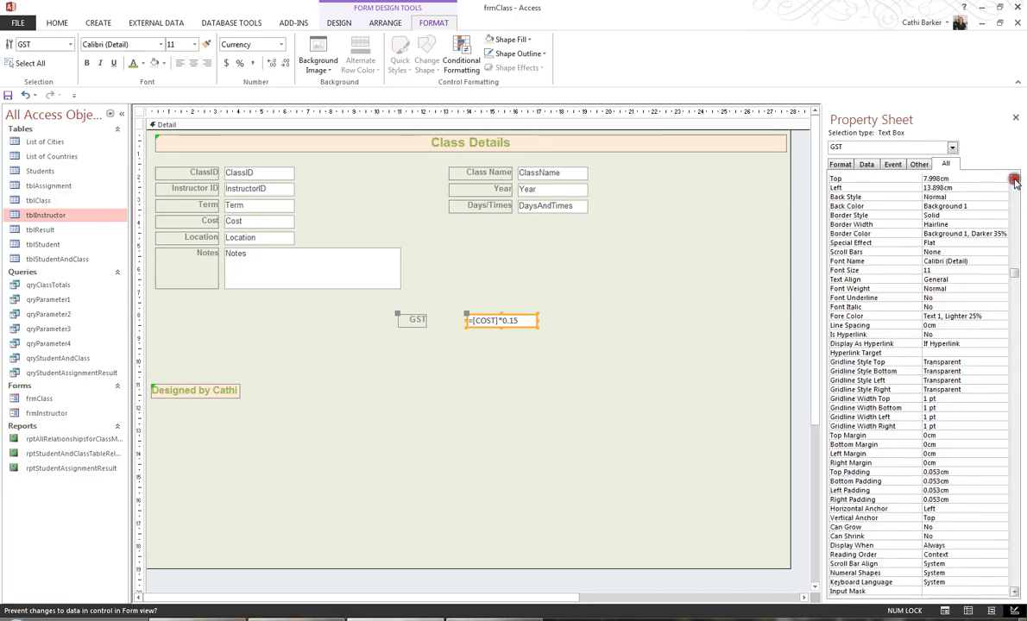
{"action": "left_click", "coordinate": [1013, 180]}
{"action": "left_click", "coordinate": [1014, 180]}
{"action": "left_click", "coordinate": [1013, 181]}
{"action": "left_click", "coordinate": [1014, 180]}
{"action": "left_click", "coordinate": [1013, 180]}
{"action": "left_click", "coordinate": [1014, 180]}
{"action": "left_click", "coordinate": [1013, 181]}
{"action": "left_click", "coordinate": [1013, 181]}
{"action": "left_click", "coordinate": [1013, 180]}
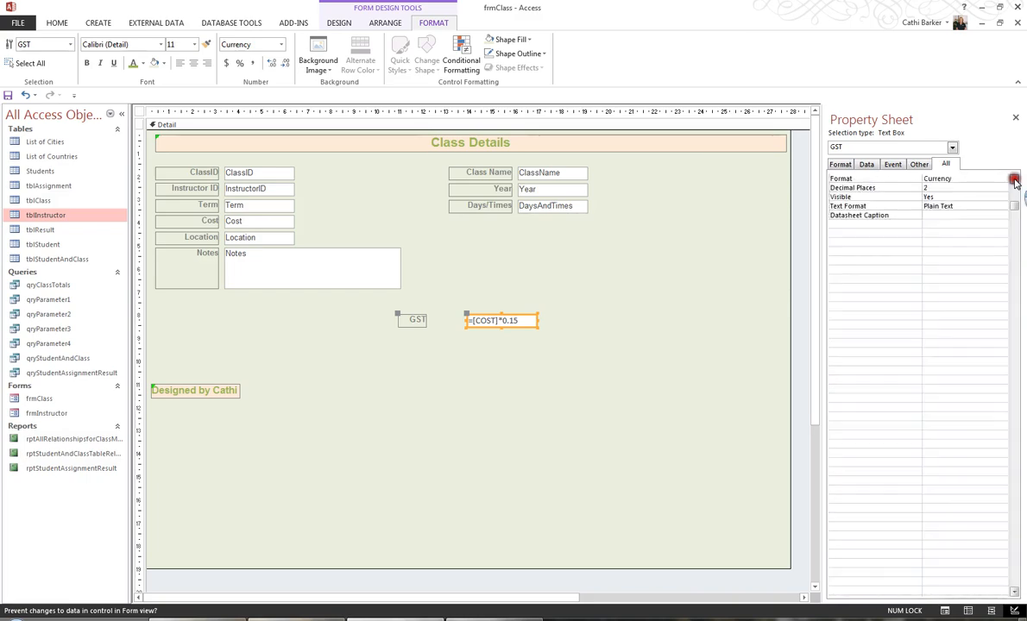
{"action": "left_click", "coordinate": [1013, 180]}
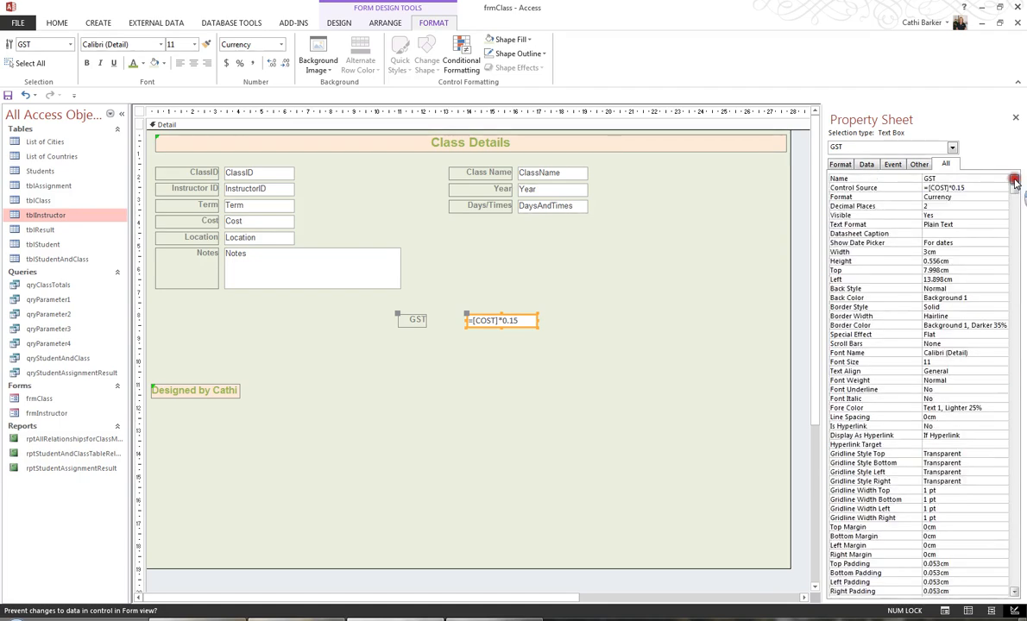
{"action": "left_click", "coordinate": [841, 166]}
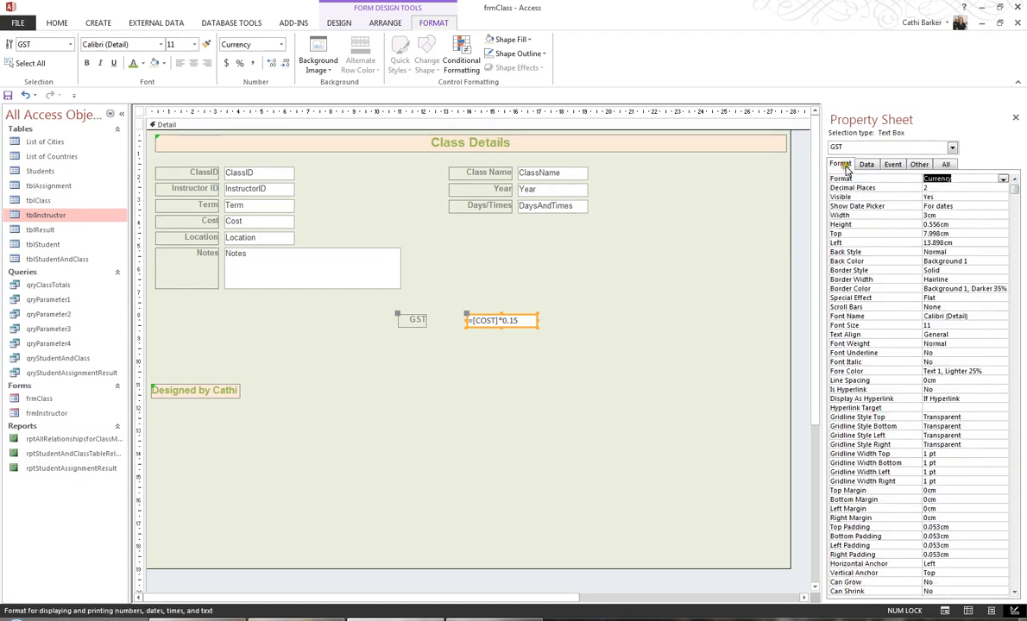
{"action": "left_click", "coordinate": [866, 165]}
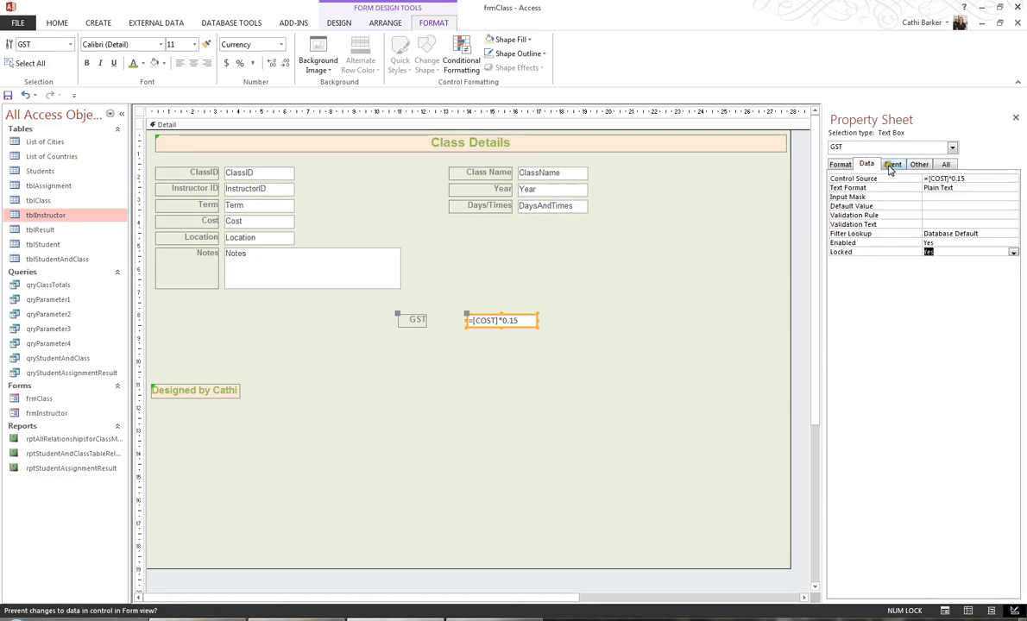
Set the GST text box's Tab Stop property to No.
{"action": "left_click", "coordinate": [893, 165]}
{"action": "left_click", "coordinate": [916, 166]}
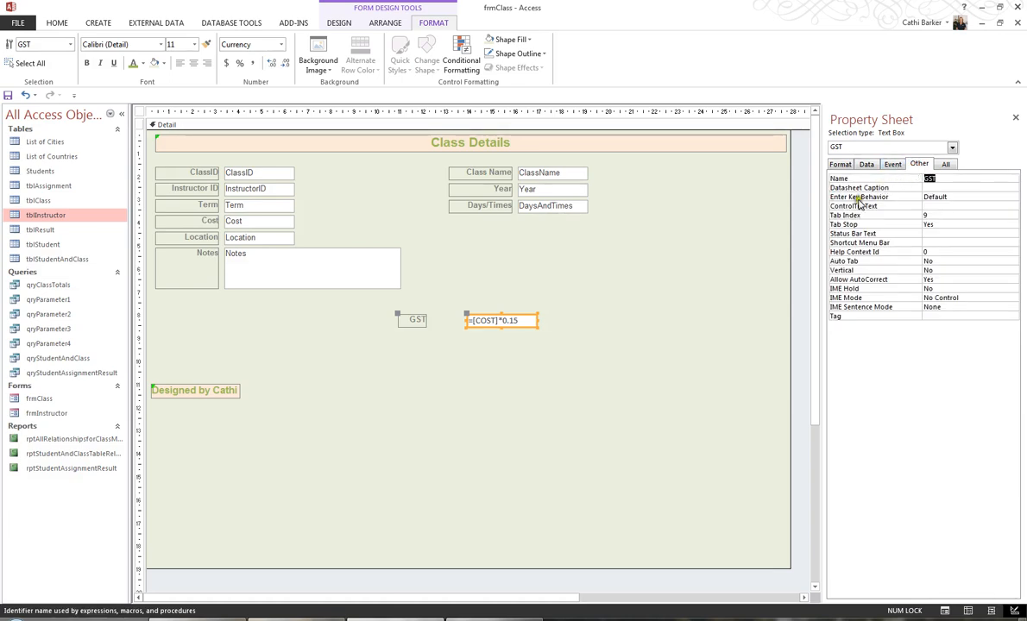
{"action": "left_click", "coordinate": [993, 224]}
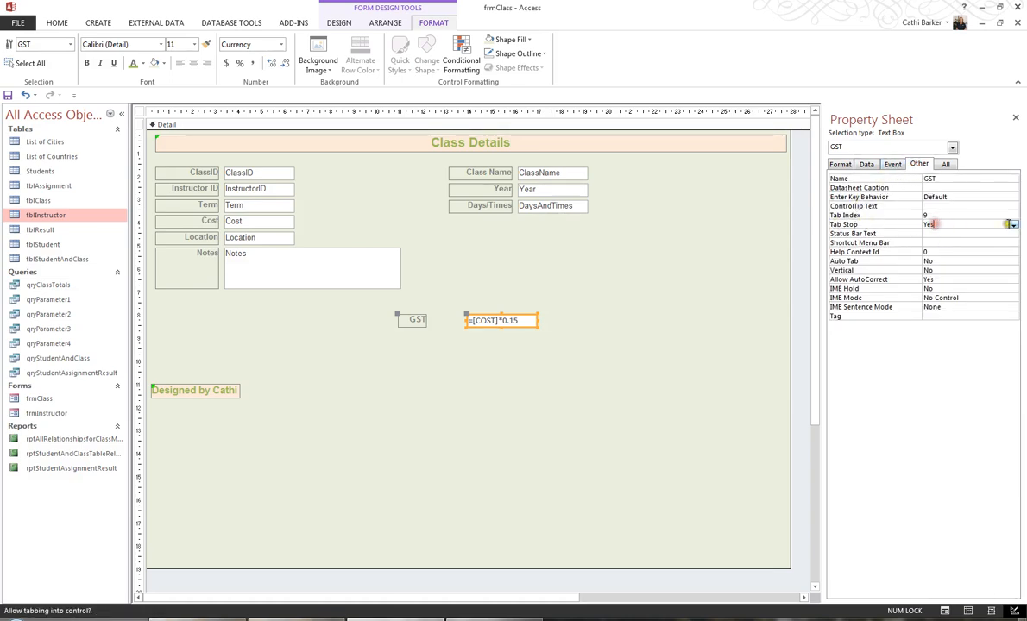
{"action": "left_click", "coordinate": [1013, 225]}
{"action": "left_click", "coordinate": [964, 242]}
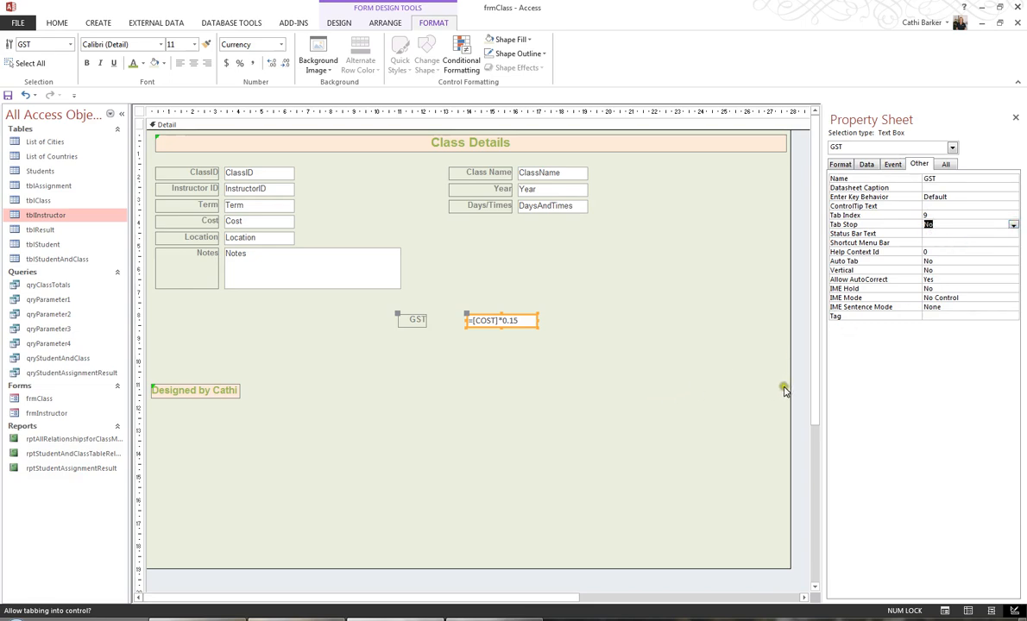
{"action": "left_click", "coordinate": [607, 383]}
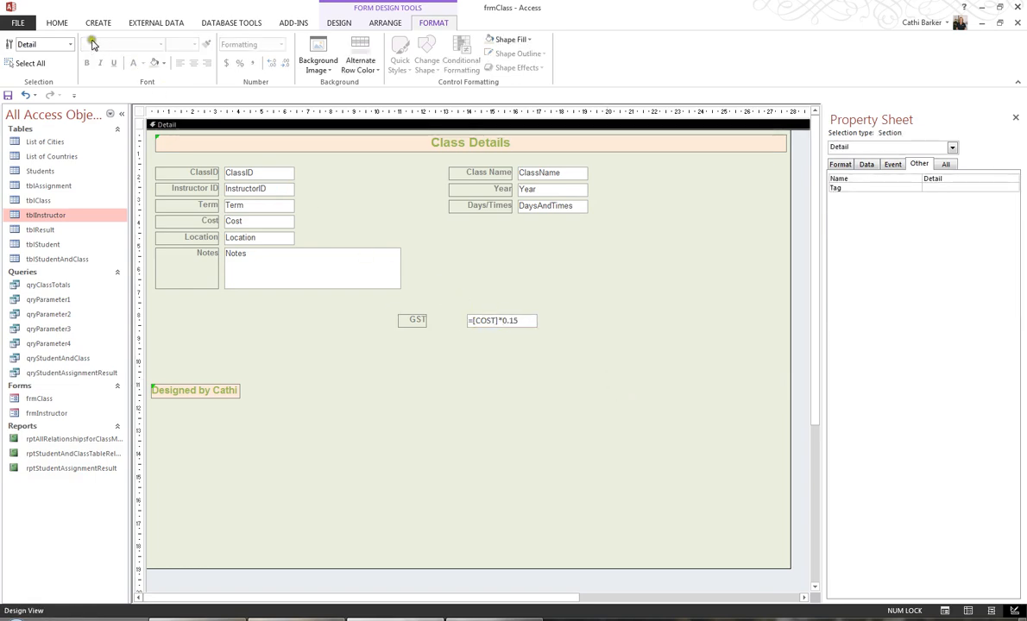
Show the form in Form View and check the calculated GST against Cost on each record through the last one.
{"action": "left_click", "coordinate": [55, 23]}
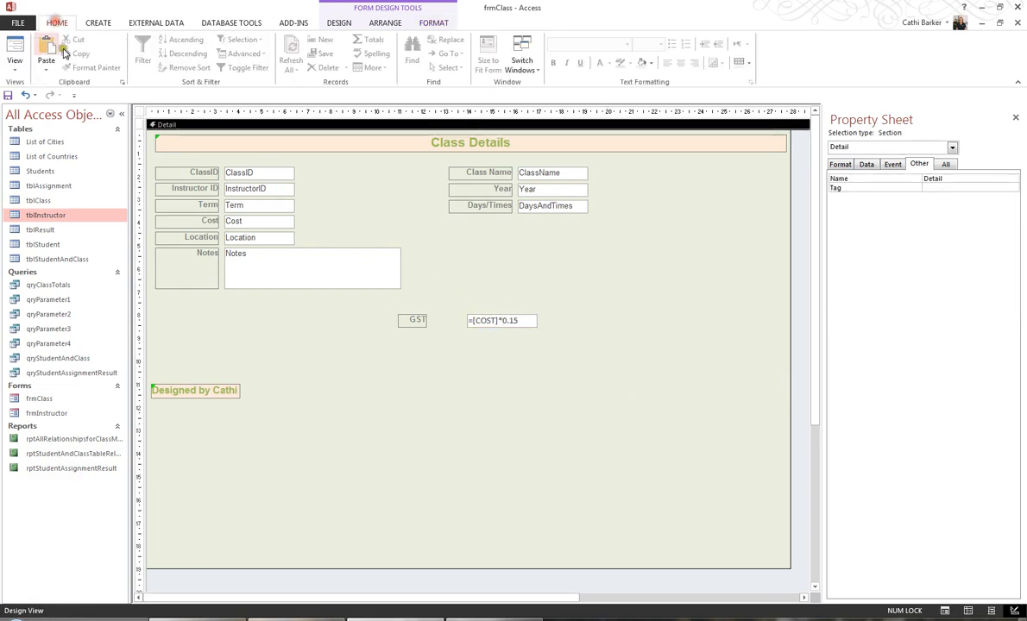
{"action": "left_click", "coordinate": [19, 69]}
{"action": "left_click", "coordinate": [48, 89]}
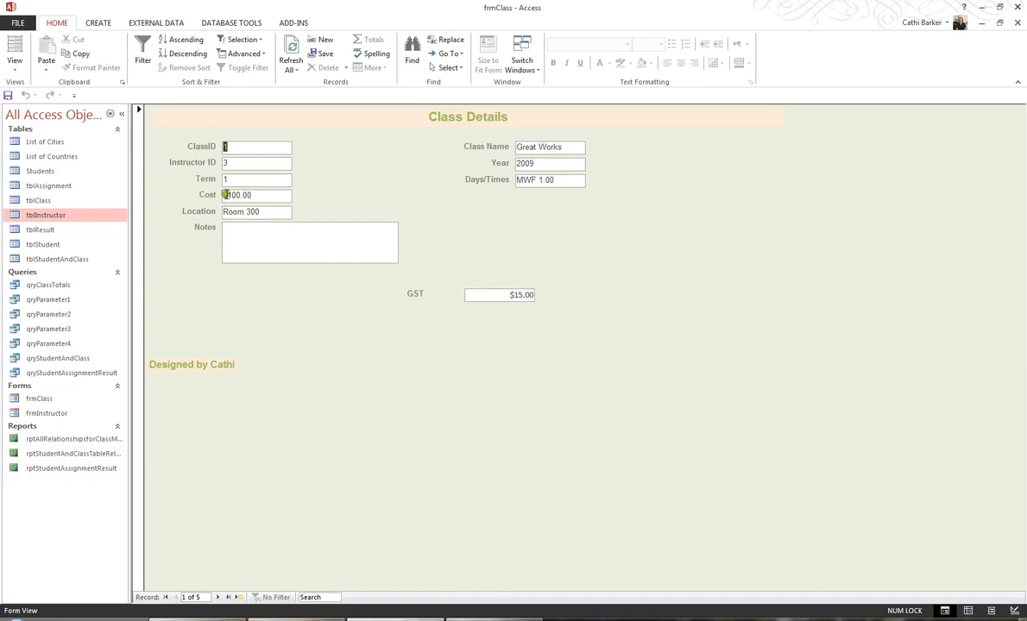
{"action": "left_click", "coordinate": [219, 597]}
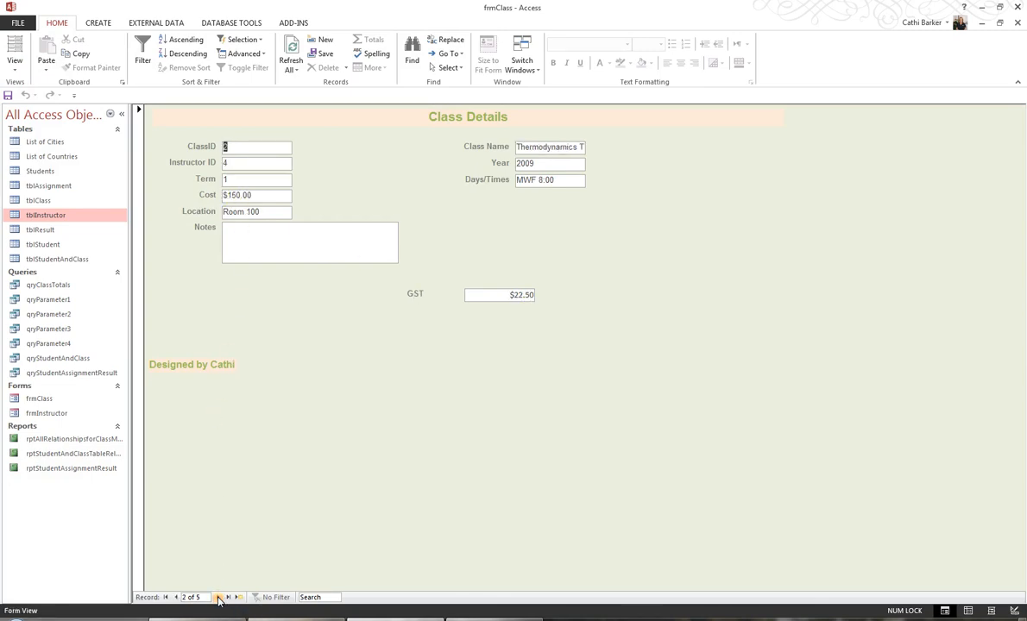
{"action": "left_click", "coordinate": [219, 597]}
{"action": "left_click", "coordinate": [218, 597]}
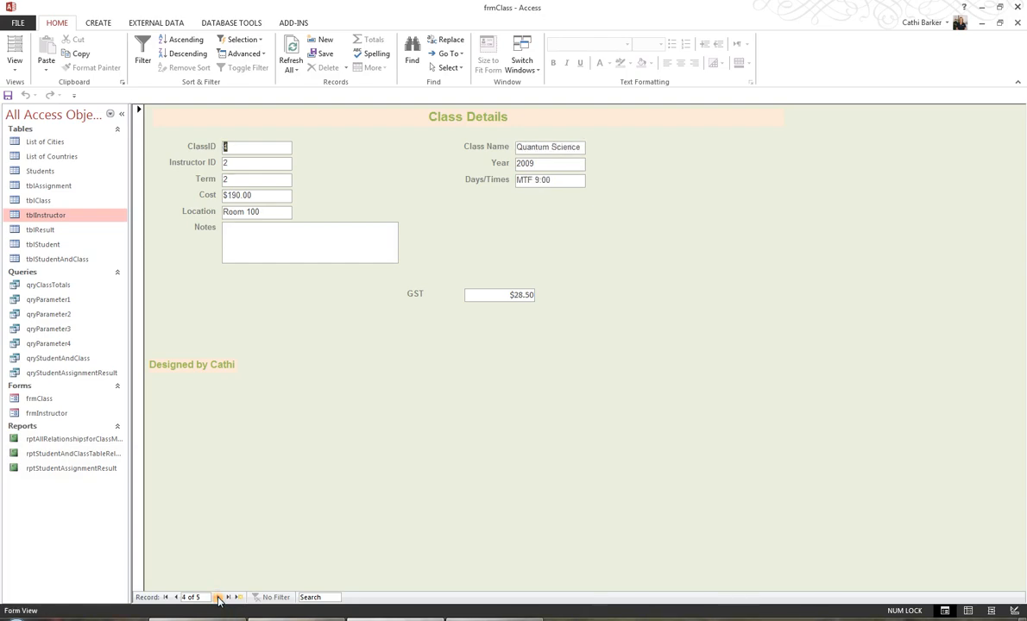
{"action": "left_click", "coordinate": [218, 598]}
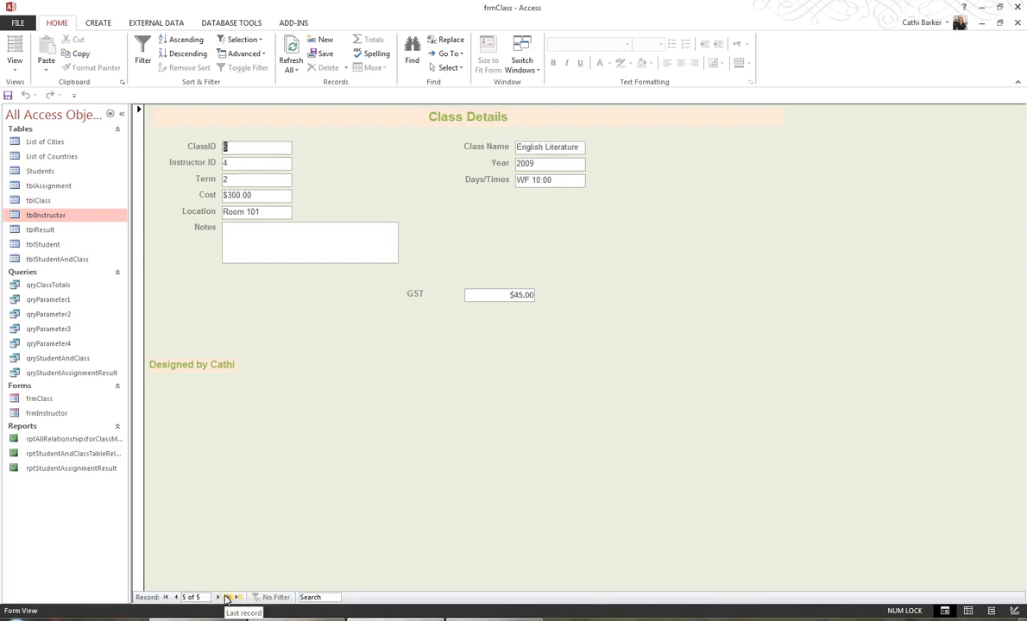
Try to delete the calculated GST value on the last record to test whether it can be edited.
{"action": "left_click", "coordinate": [506, 298]}
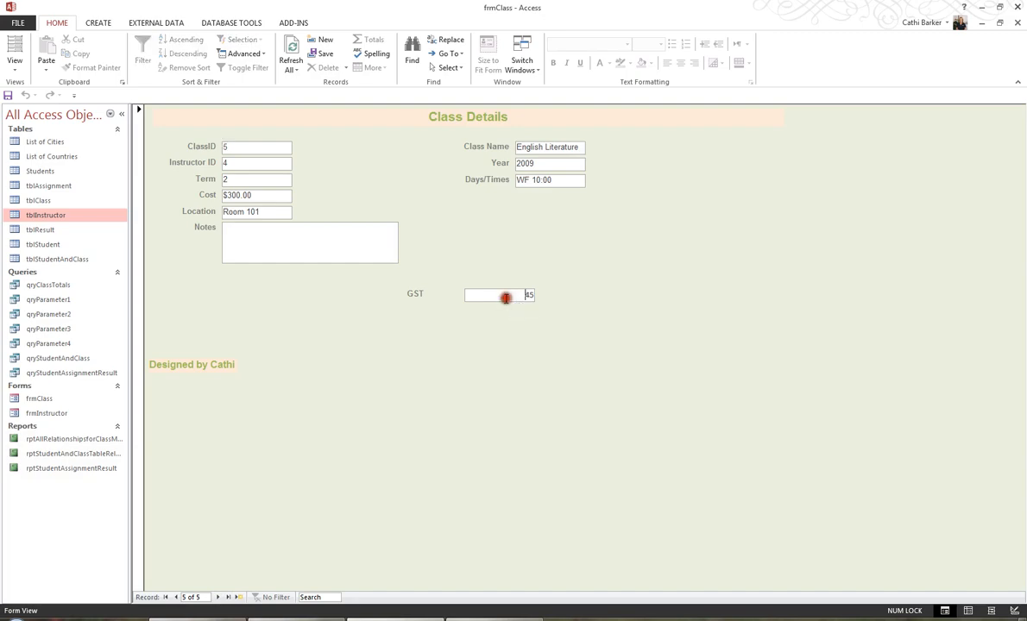
{"action": "key", "text": "BackSpace"}
{"action": "key", "text": "BackSpace"}
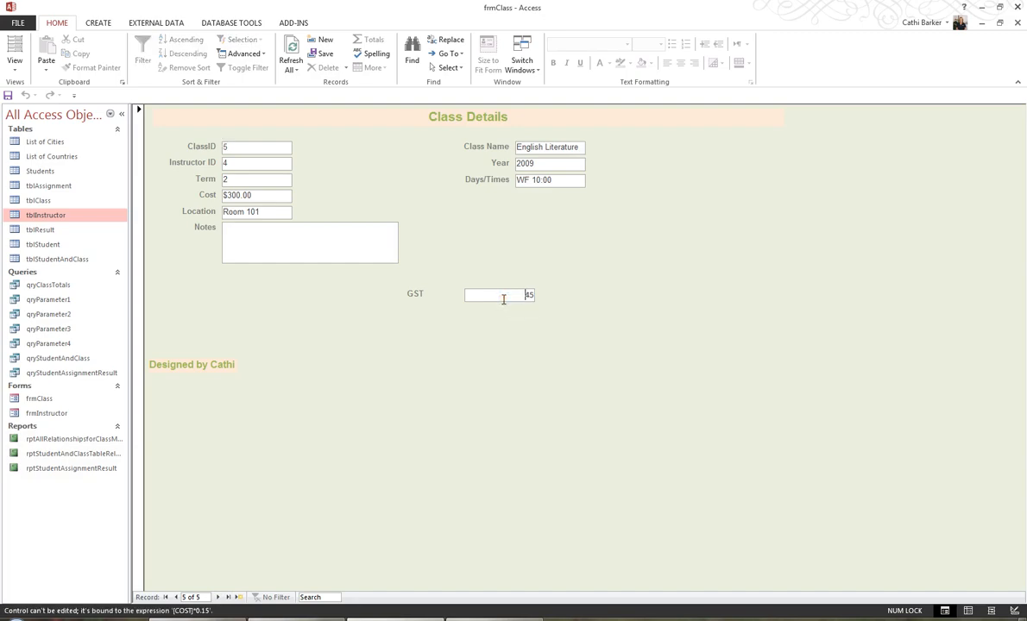
{"action": "left_click", "coordinate": [371, 253]}
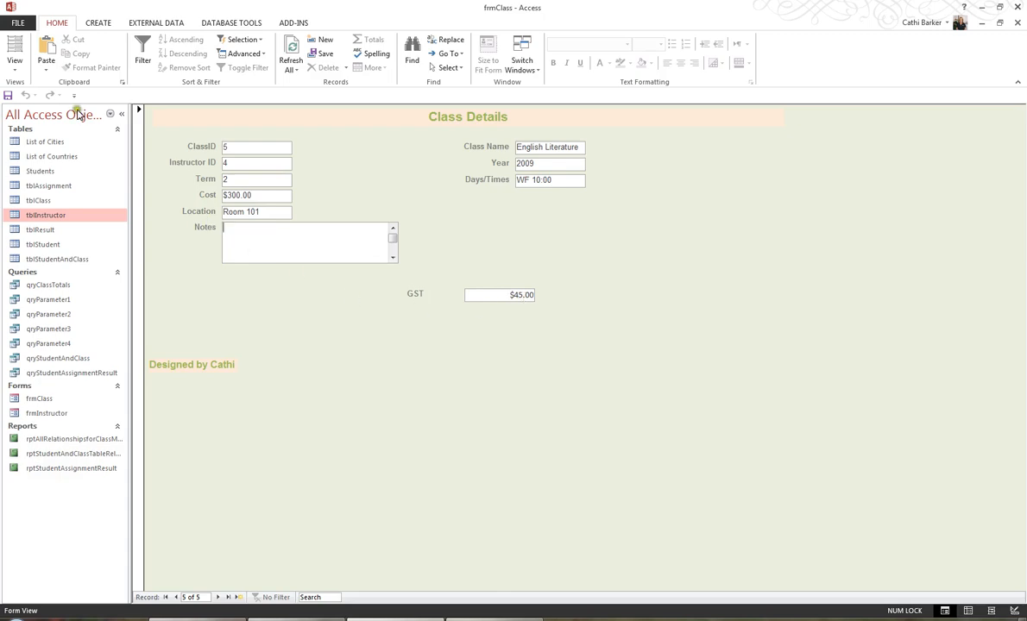
Return the form to Design View and copy the ClassName text box's formatting onto the GST text box.
{"action": "left_click", "coordinate": [14, 67]}
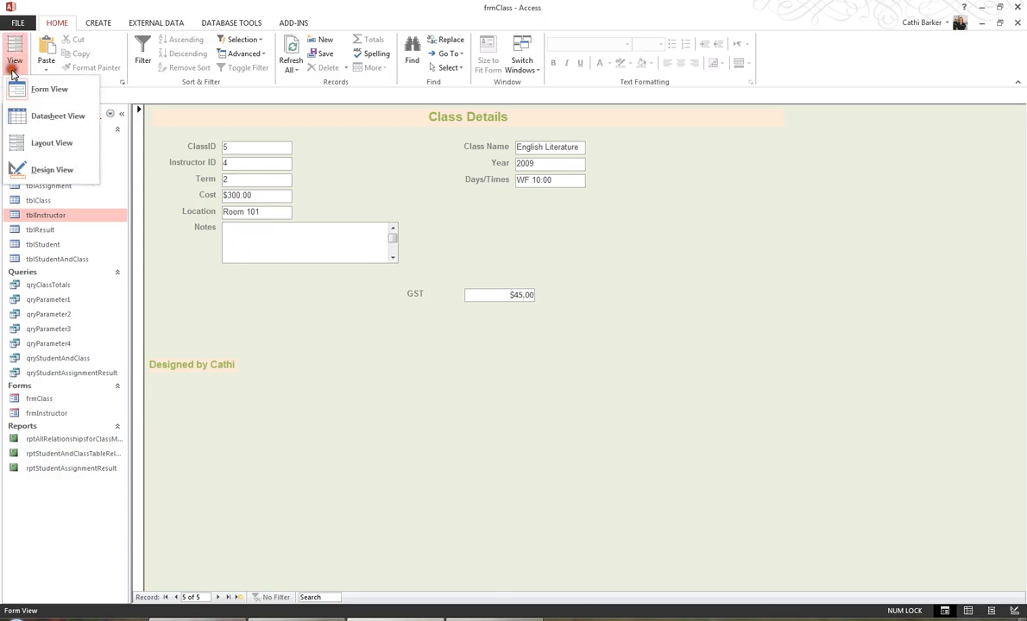
{"action": "left_click", "coordinate": [48, 169]}
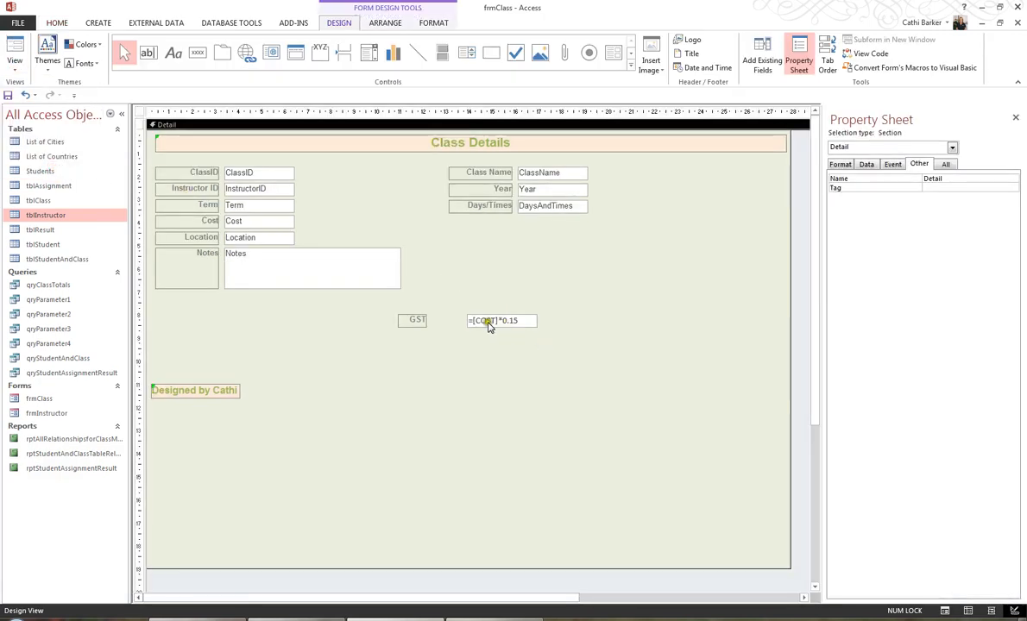
{"action": "left_click", "coordinate": [557, 176]}
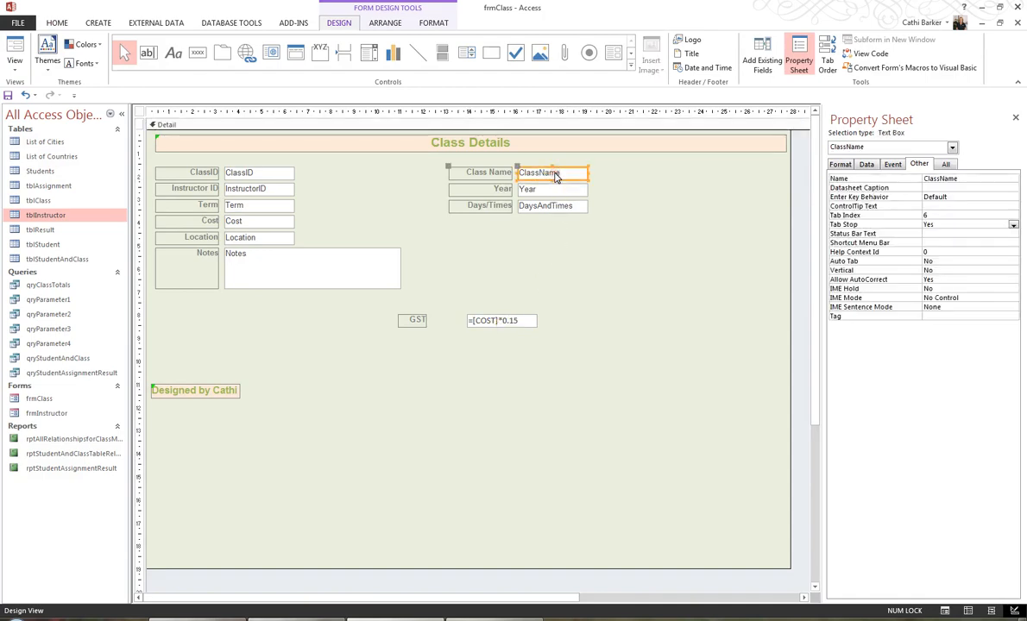
{"action": "left_click", "coordinate": [425, 25]}
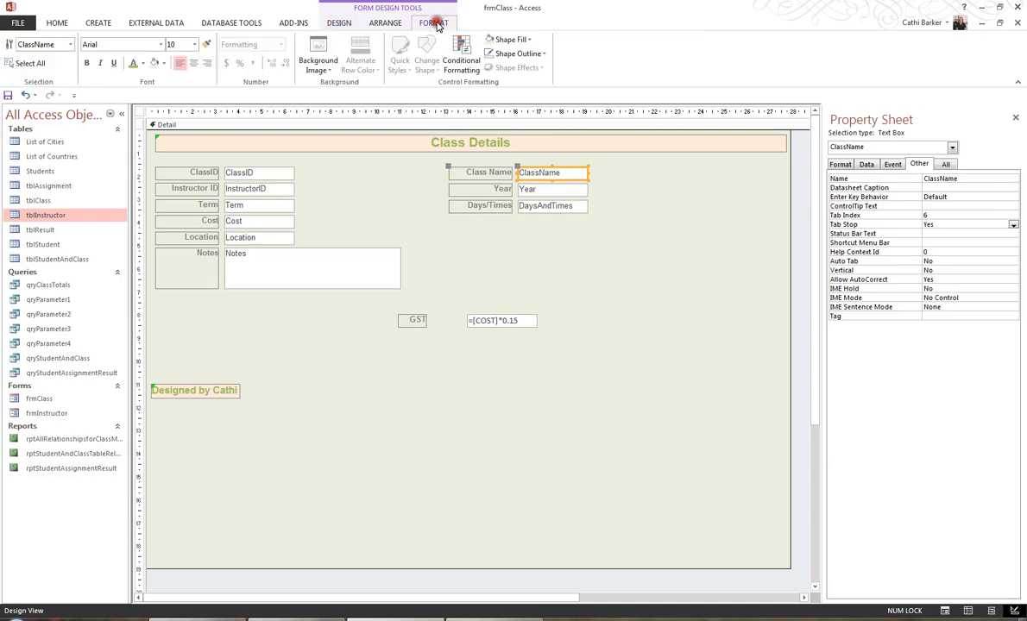
{"action": "left_click", "coordinate": [208, 46]}
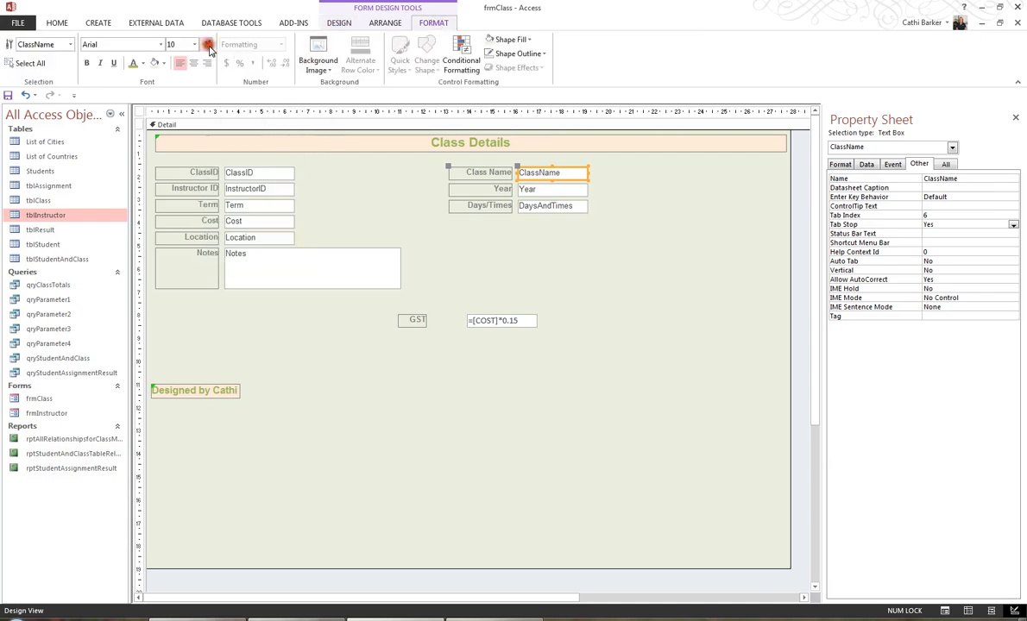
{"action": "left_click", "coordinate": [524, 328]}
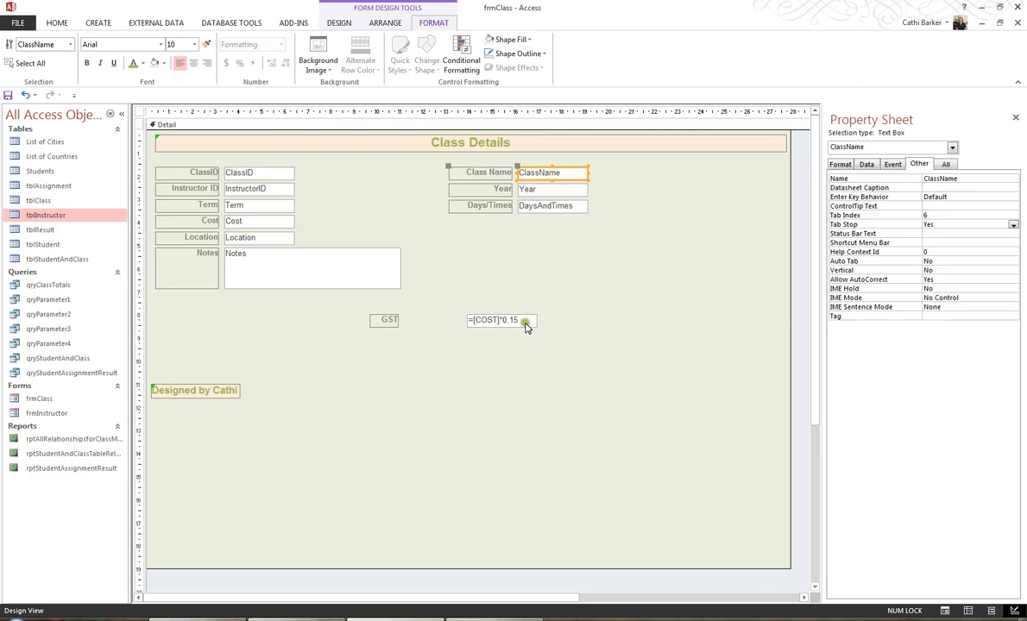
{"action": "left_click", "coordinate": [586, 356]}
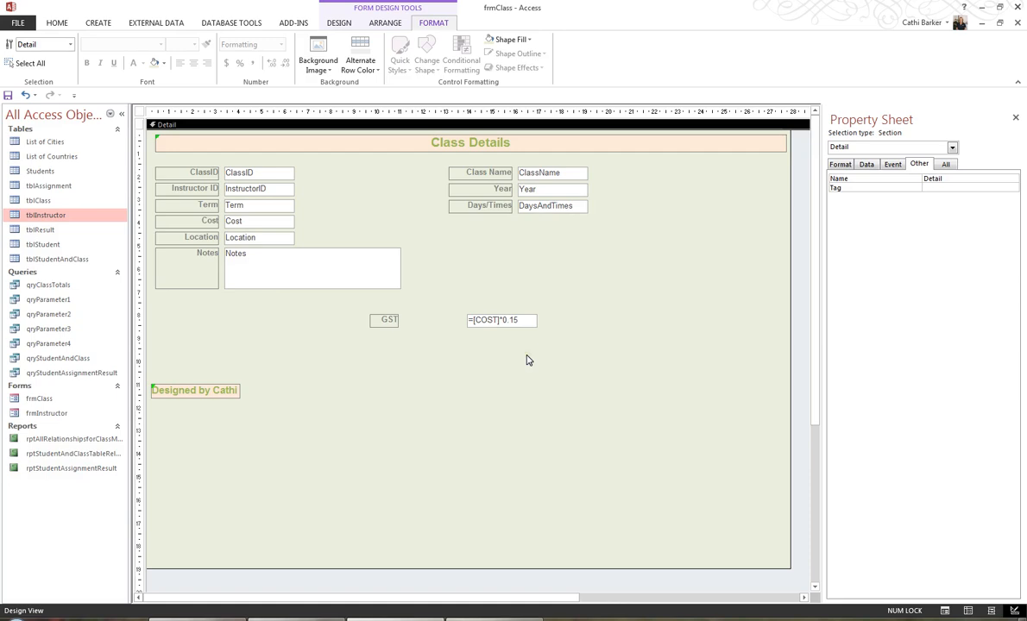
Add a text box directly below the GST text box and caption its label Total Cost.
{"action": "left_click", "coordinate": [340, 24]}
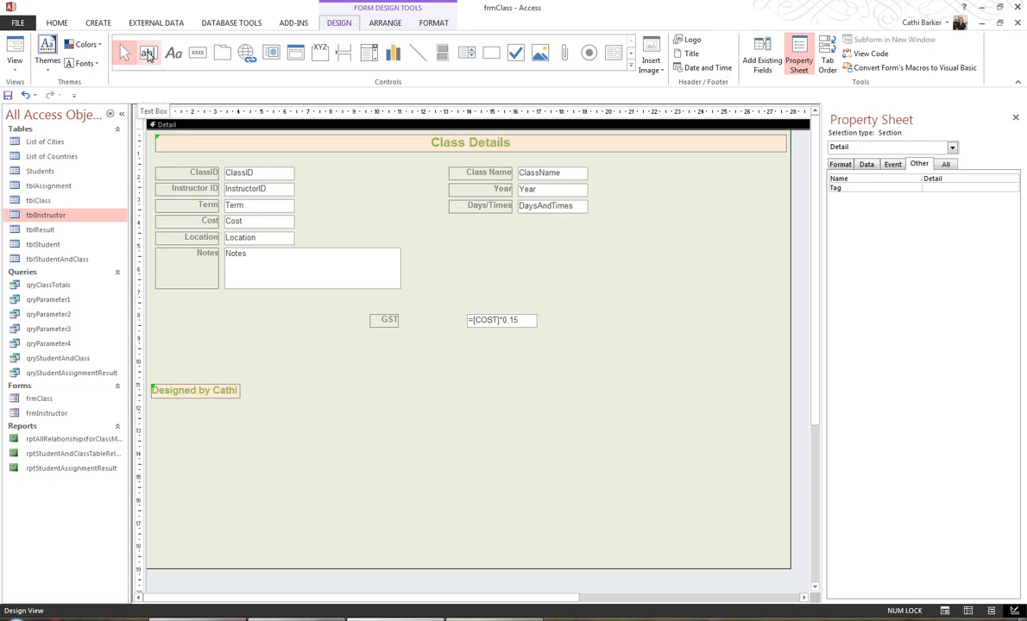
{"action": "left_click", "coordinate": [148, 54]}
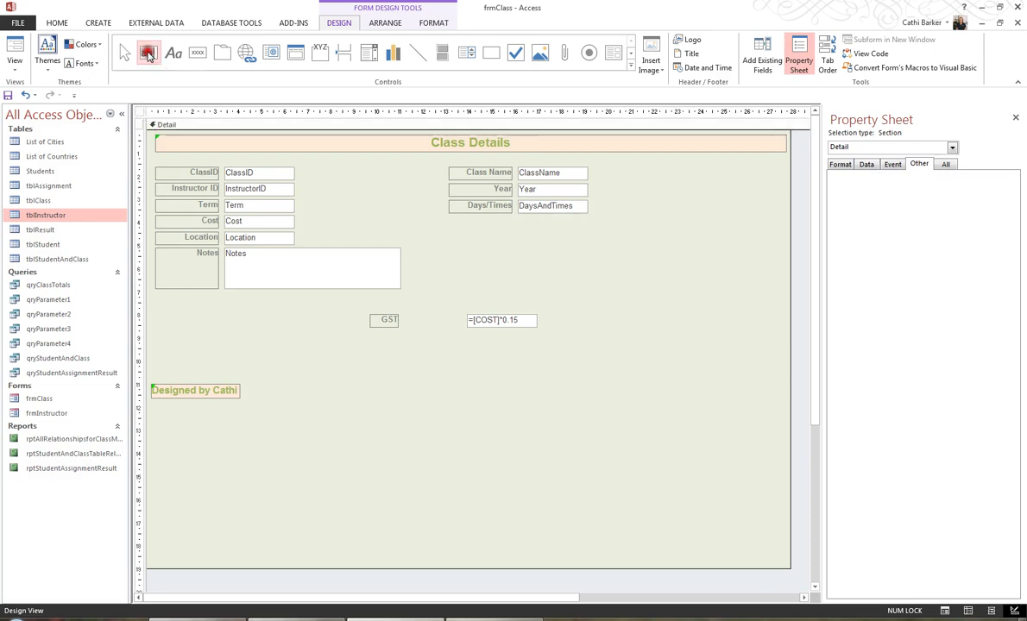
{"action": "left_click", "coordinate": [468, 337]}
{"action": "left_click", "coordinate": [423, 343]}
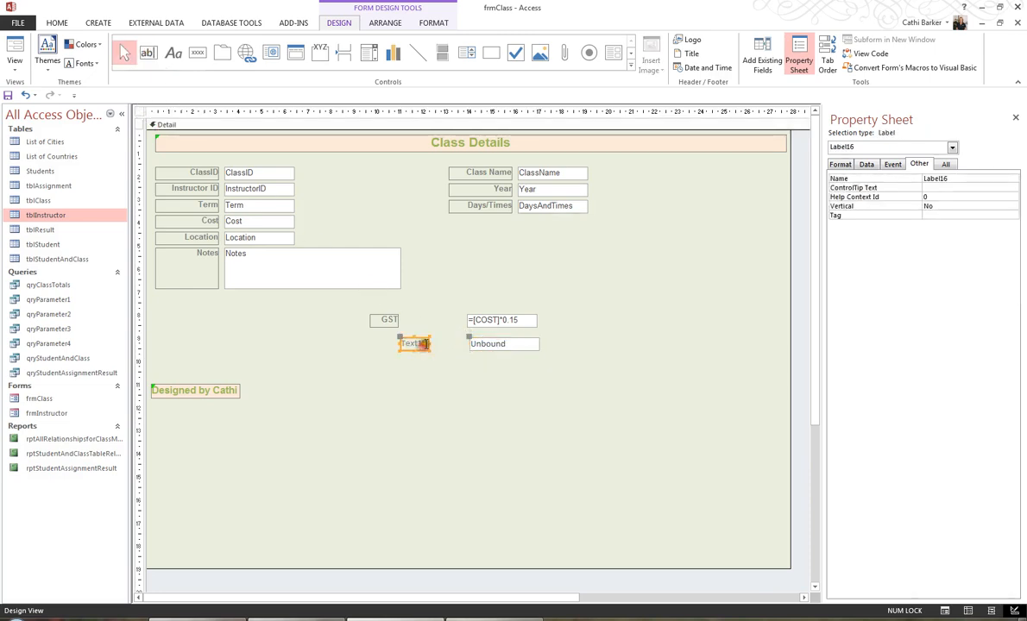
{"action": "left_click_drag", "start_coordinate": [423, 344], "coordinate": [362, 343]}
{"action": "type", "text": "Total Cost"}
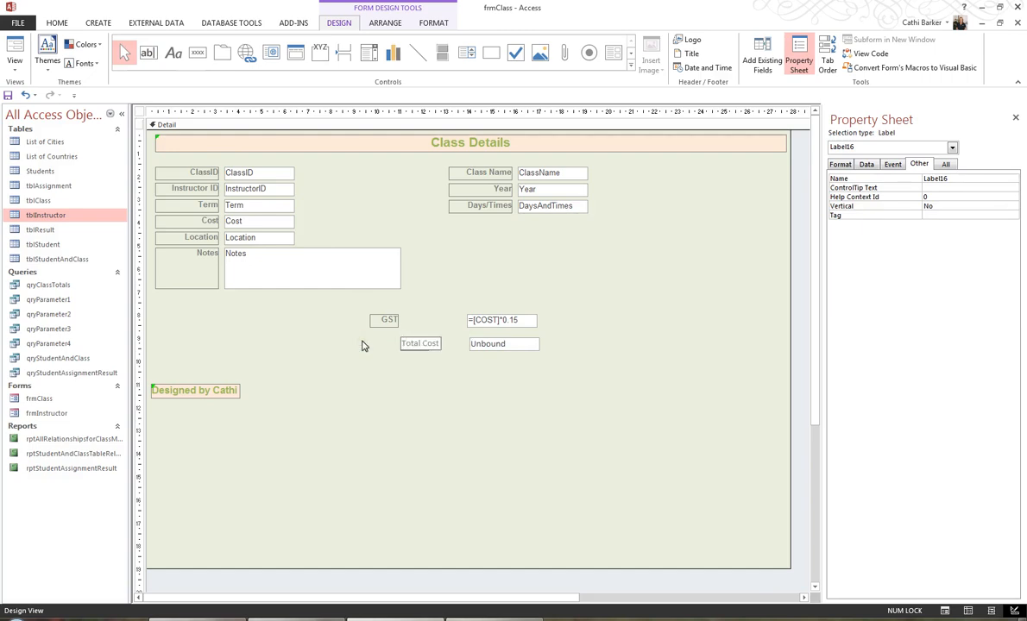
Name the new unbound text box Total Cost in its properties.
{"action": "left_click", "coordinate": [475, 343]}
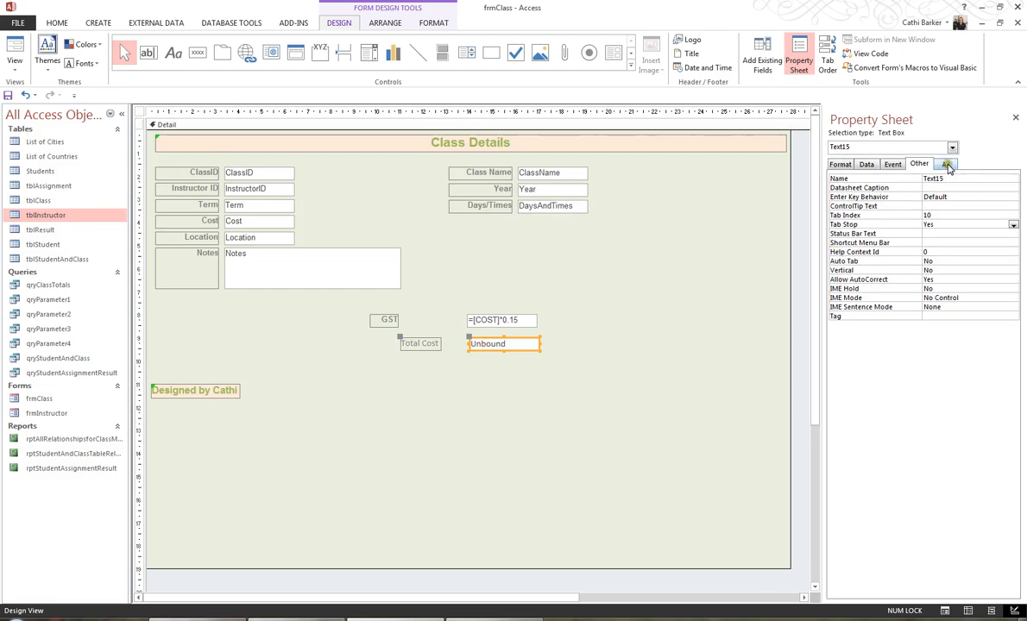
{"action": "left_click", "coordinate": [947, 166]}
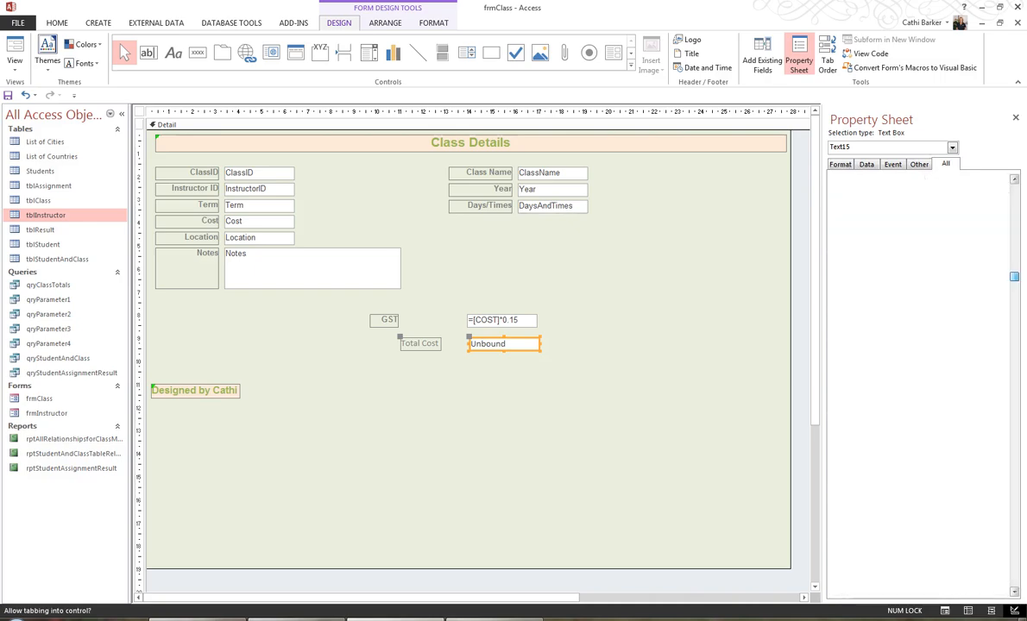
{"action": "left_click_drag", "start_coordinate": [1021, 583], "coordinate": [1022, 189]}
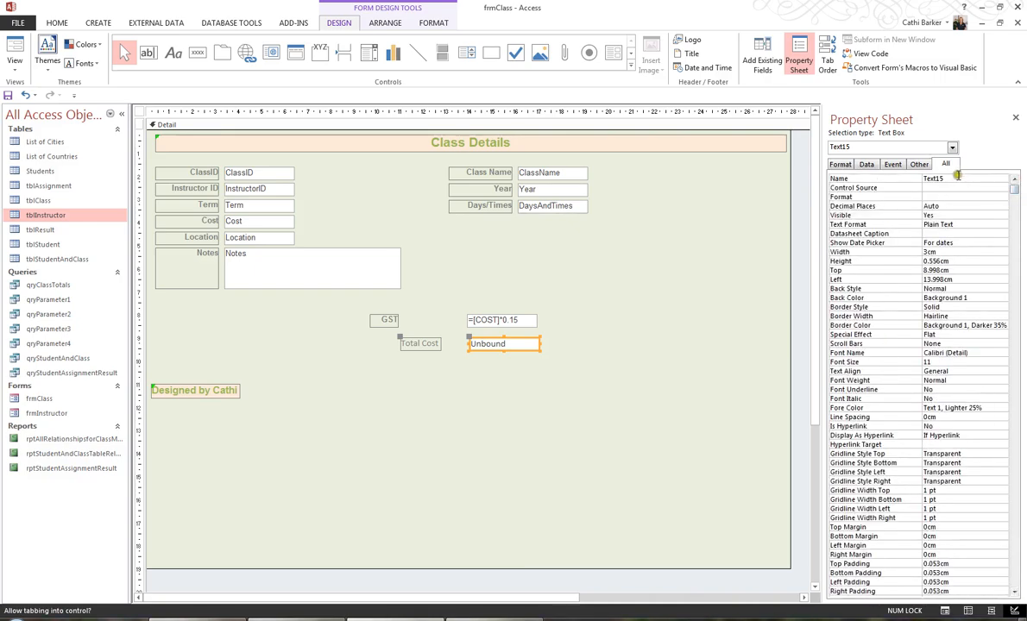
{"action": "left_click_drag", "start_coordinate": [956, 178], "coordinate": [890, 173]}
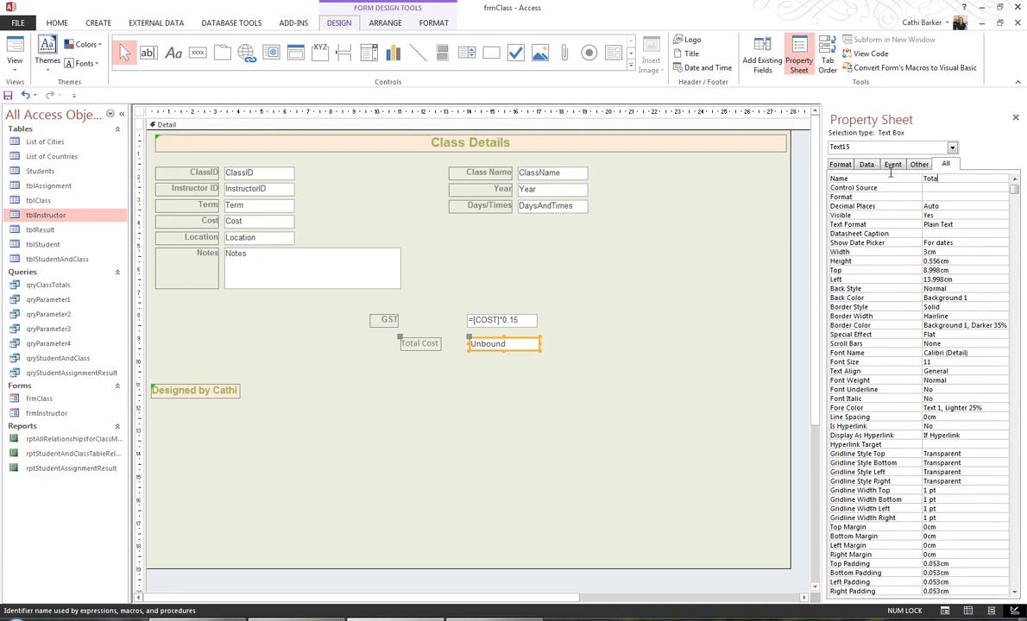
{"action": "type", "text": "Total Cost"}
{"action": "key", "text": "Return"}
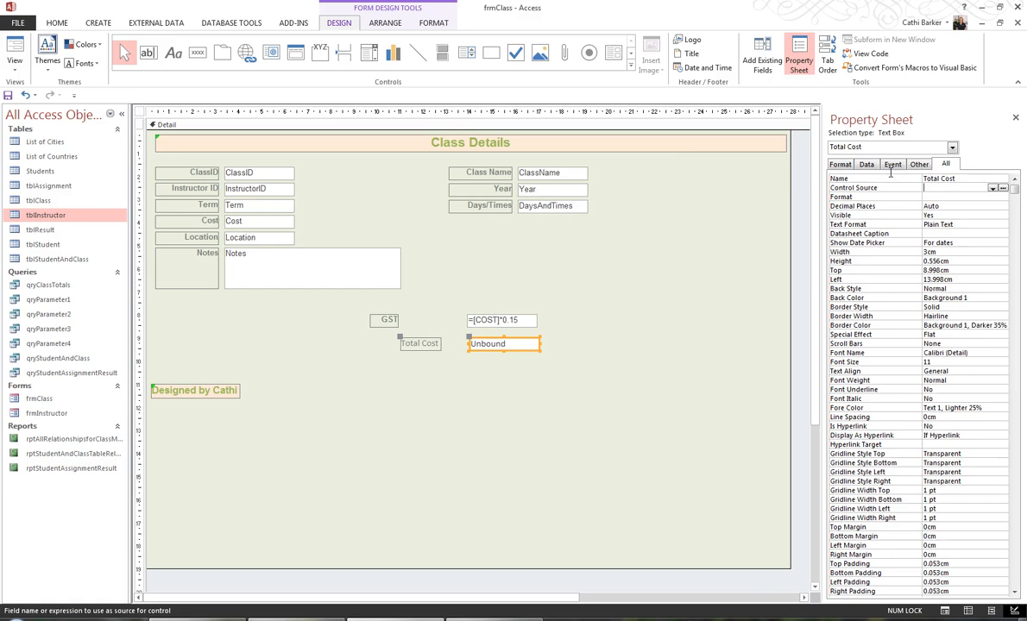
Set the Total Cost text box's control source to =[Cost]+[GST].
{"action": "type", "text": "=[Co"}
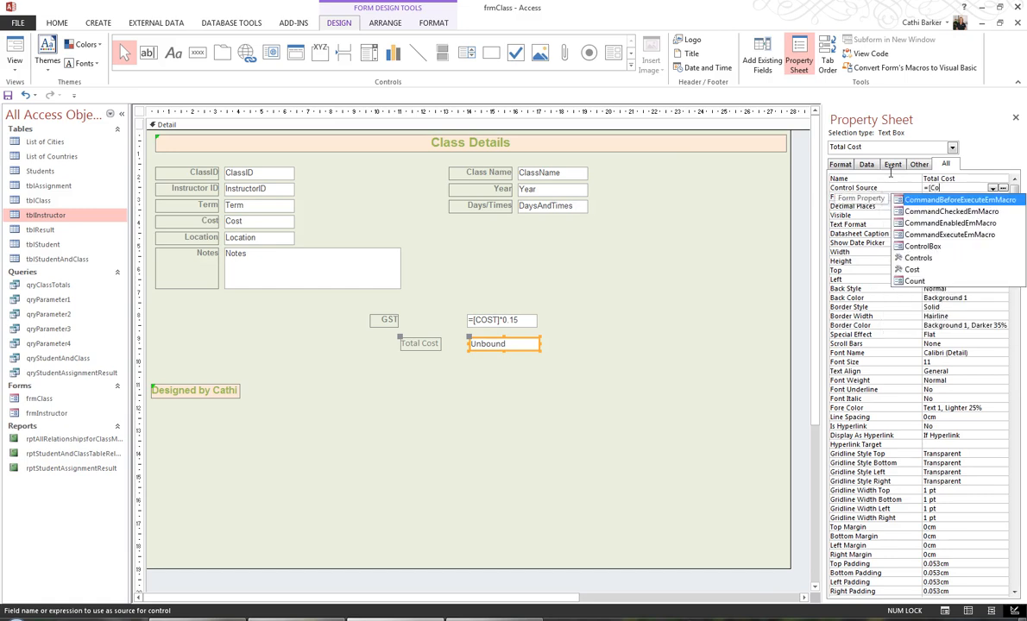
{"action": "type", "text": "st]"}
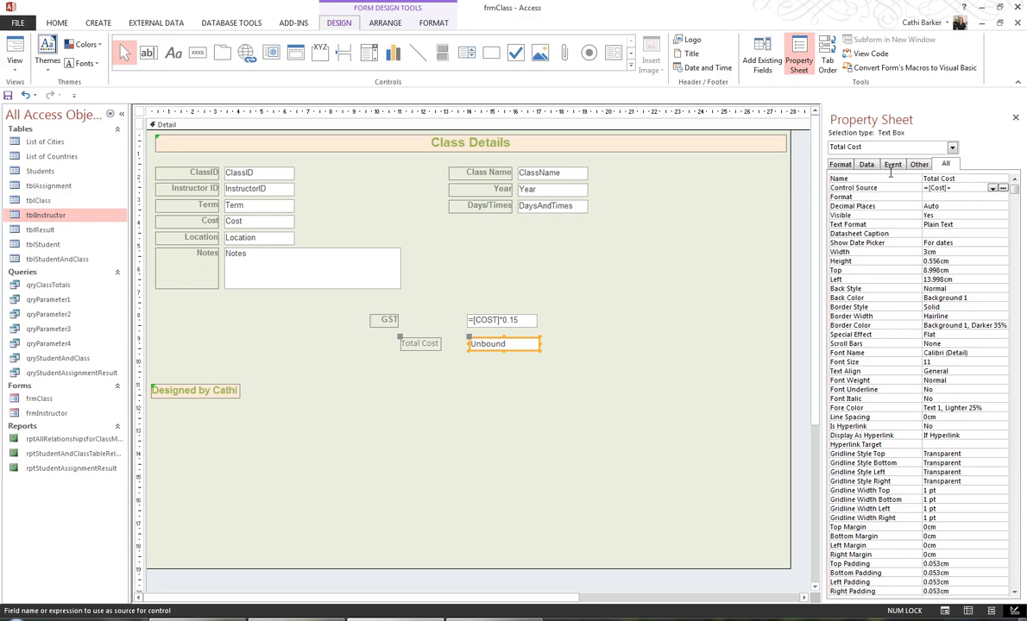
{"action": "type", "text": "+[GST]"}
{"action": "key", "text": "Return"}
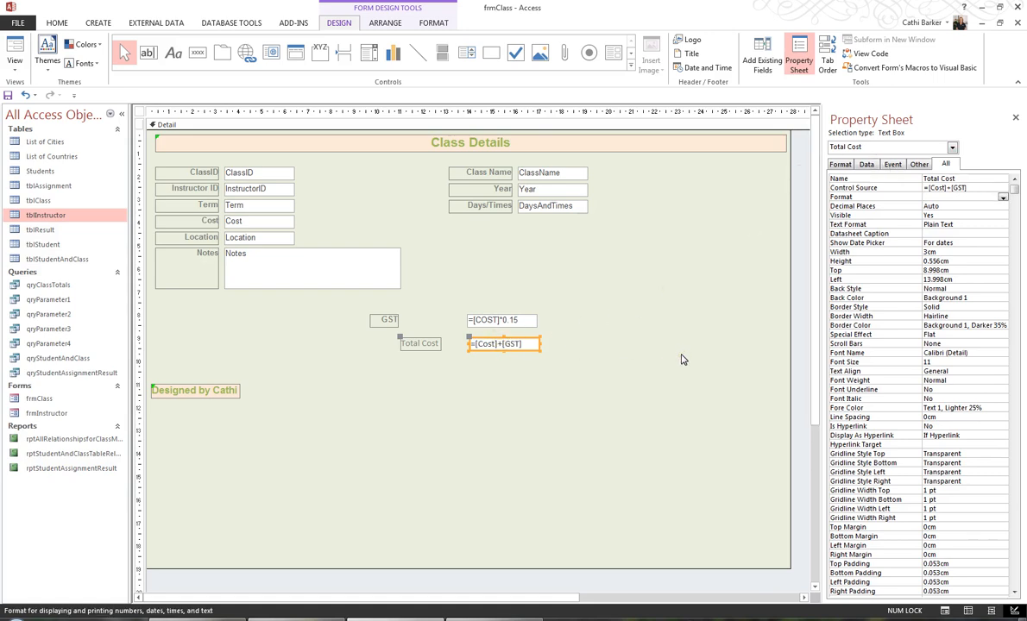
Format the Total Cost text box as Currency with 2 decimal places.
{"action": "type", "text": "cy"}
{"action": "key", "text": "Return"}
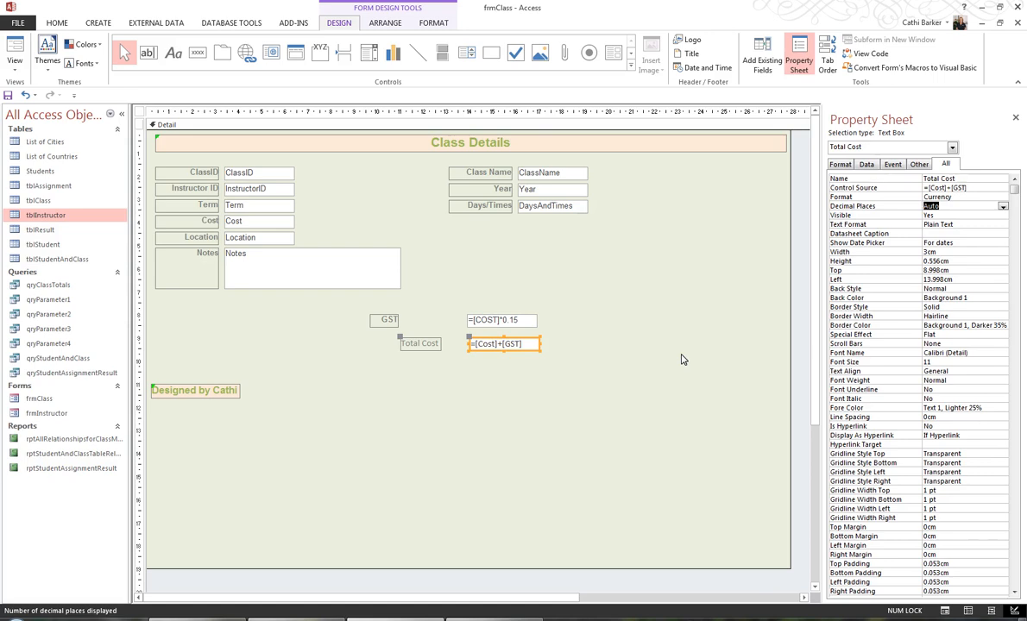
{"action": "key", "text": "Return"}
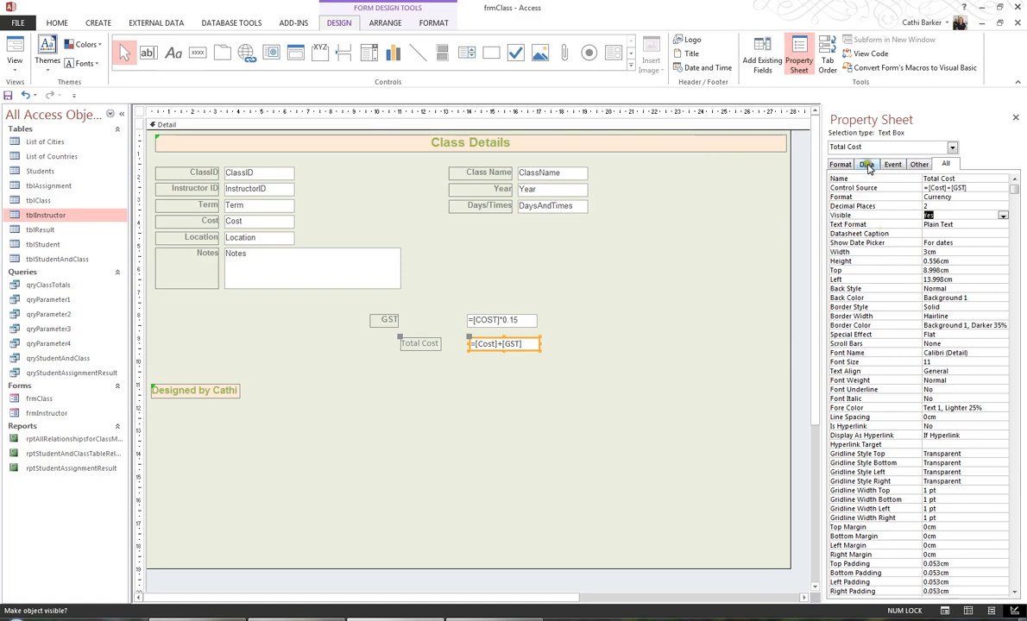
Set the Total Cost text box's Tab Stop to No and its Locked property to Yes.
{"action": "left_click", "coordinate": [918, 164]}
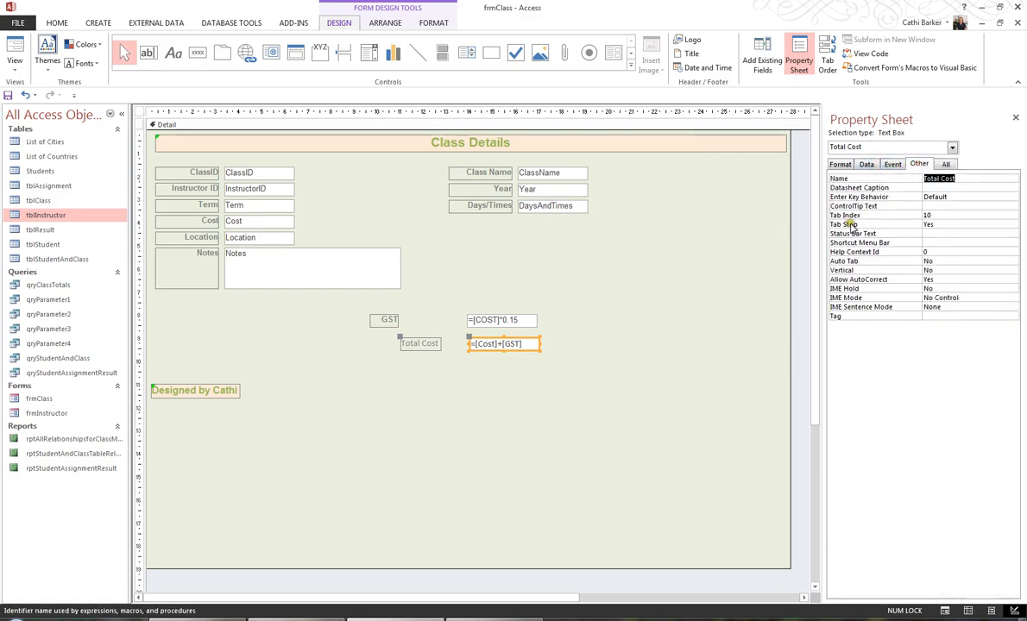
{"action": "left_click", "coordinate": [872, 224]}
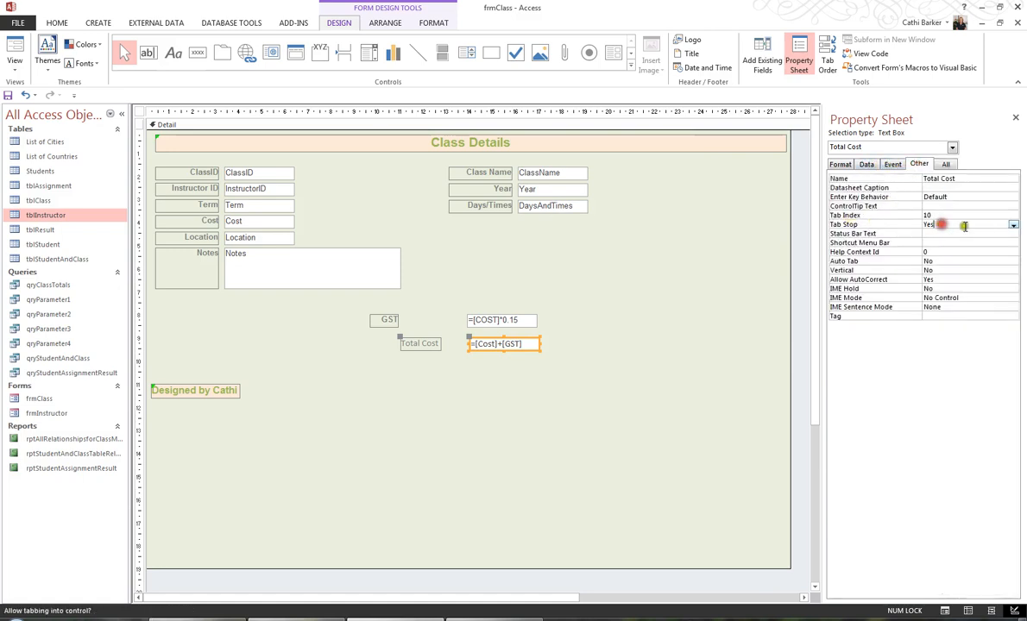
{"action": "left_click", "coordinate": [1014, 225]}
{"action": "left_click", "coordinate": [969, 242]}
{"action": "left_click", "coordinate": [867, 165]}
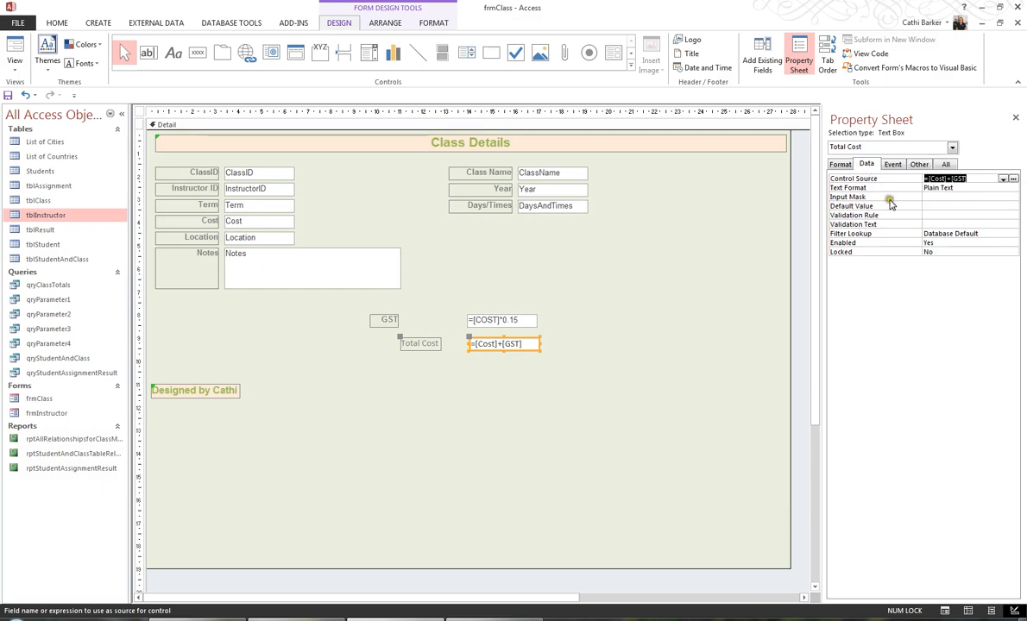
{"action": "left_click", "coordinate": [1014, 252]}
{"action": "left_click", "coordinate": [974, 261]}
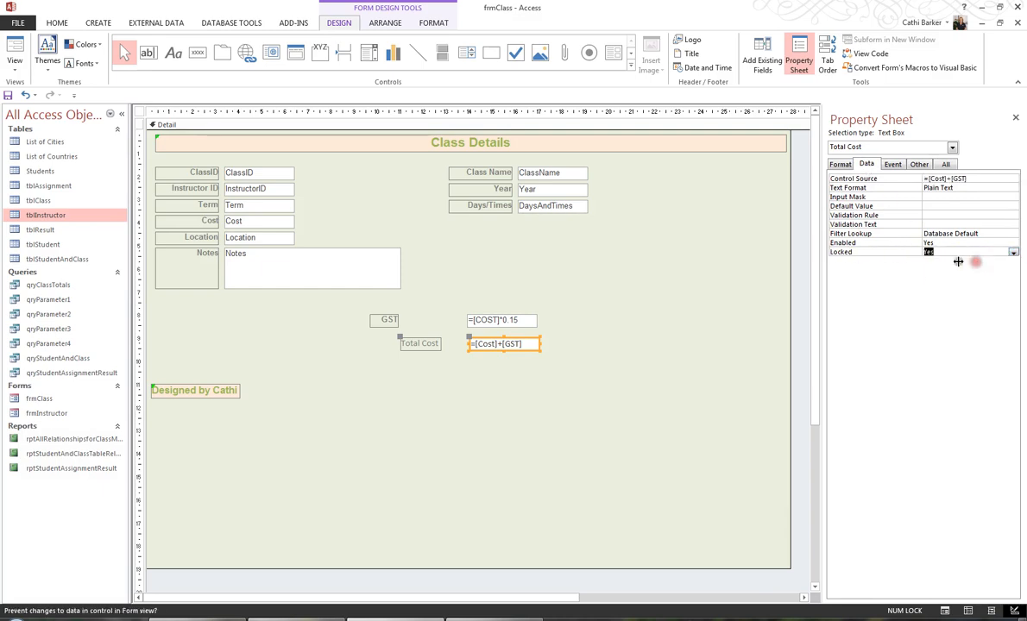
{"action": "left_click", "coordinate": [630, 388]}
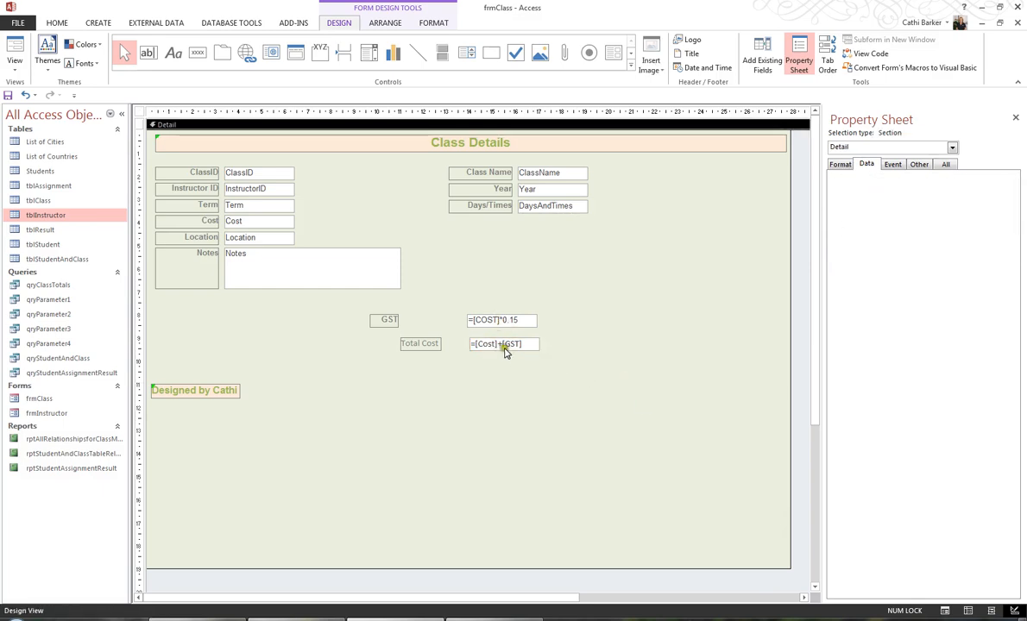
Copy the GST text box's formatting onto the Total Cost text box with Format Painter.
{"action": "left_click", "coordinate": [504, 320]}
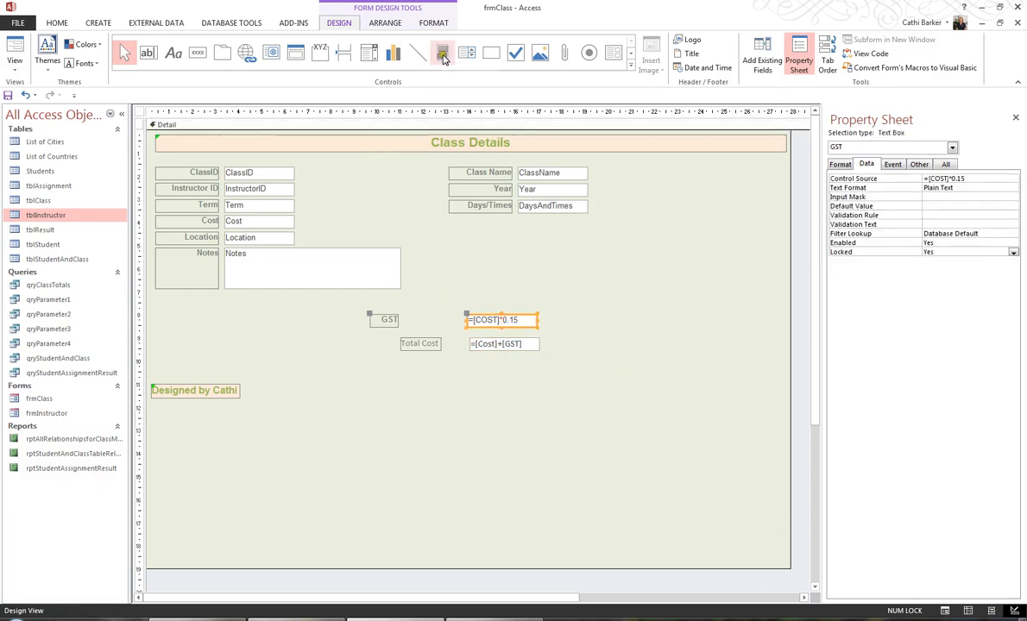
{"action": "left_click", "coordinate": [433, 23]}
{"action": "left_click", "coordinate": [206, 44]}
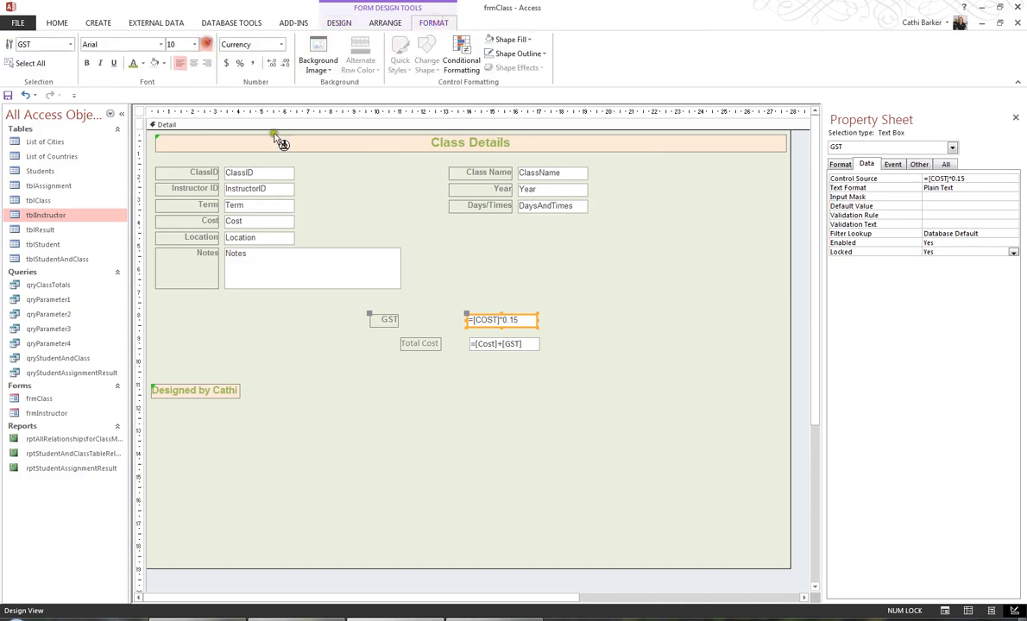
{"action": "left_click", "coordinate": [508, 345]}
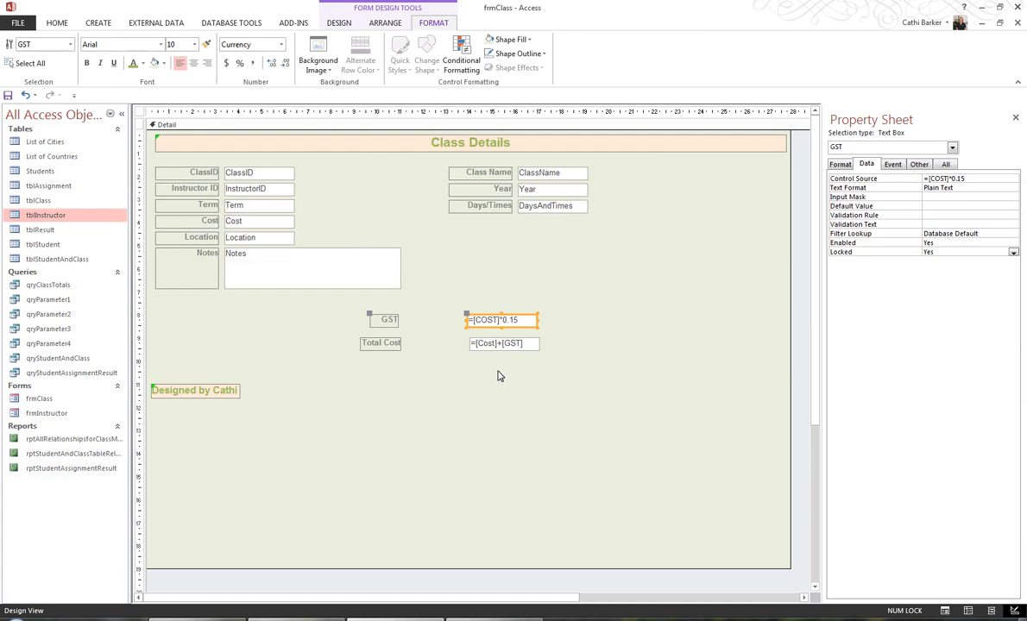
Switch the form to Form View and browse forward to the fourth record, checking the GST and Total Cost amounts.
{"action": "left_click", "coordinate": [56, 23]}
{"action": "left_click", "coordinate": [16, 64]}
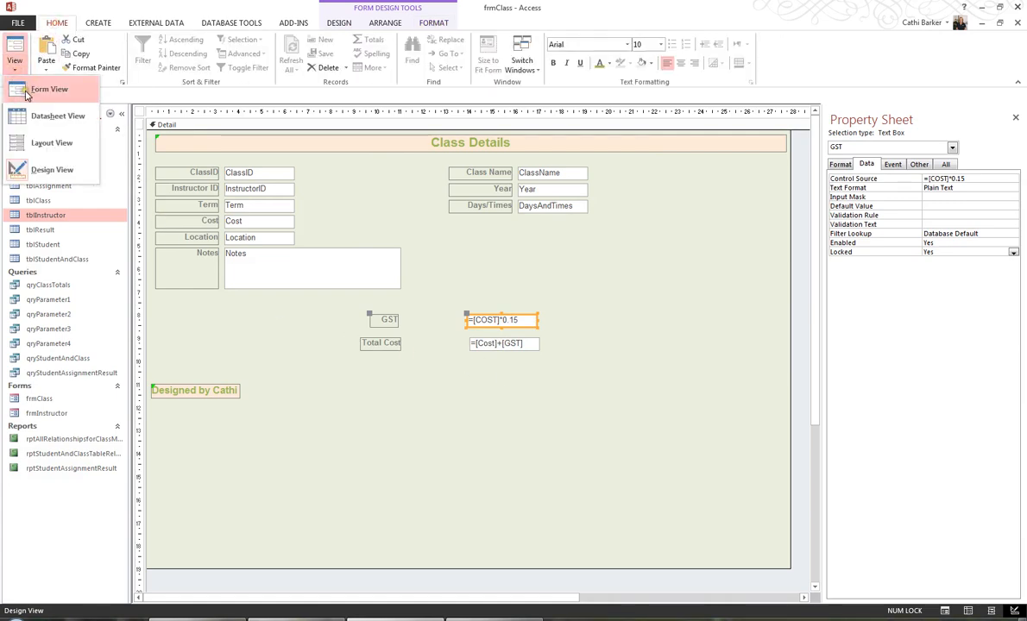
{"action": "left_click", "coordinate": [48, 89]}
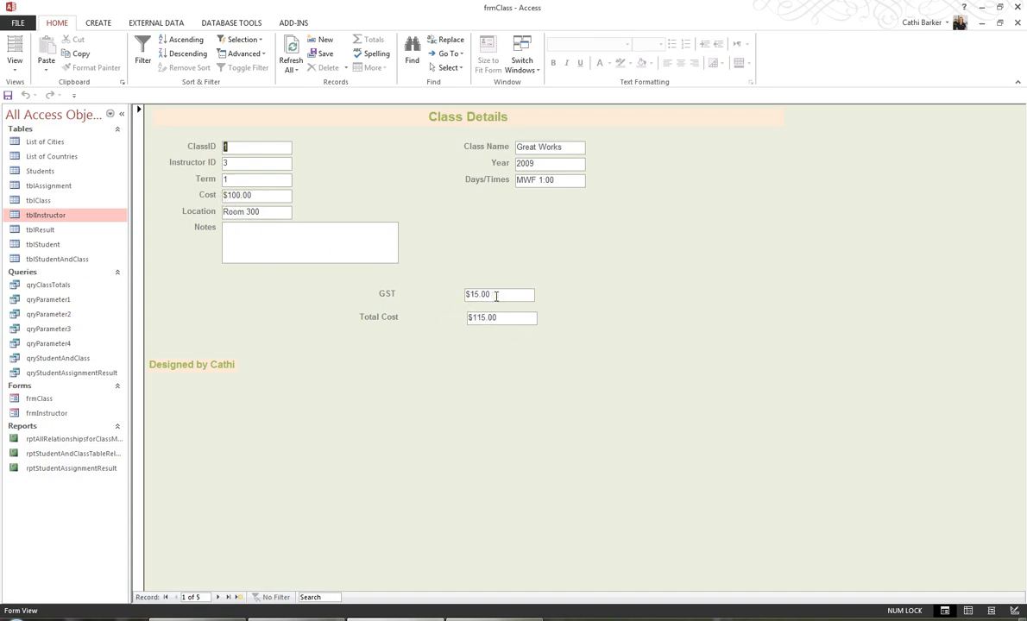
{"action": "left_click", "coordinate": [218, 597]}
{"action": "left_click", "coordinate": [217, 598]}
{"action": "left_click", "coordinate": [217, 598]}
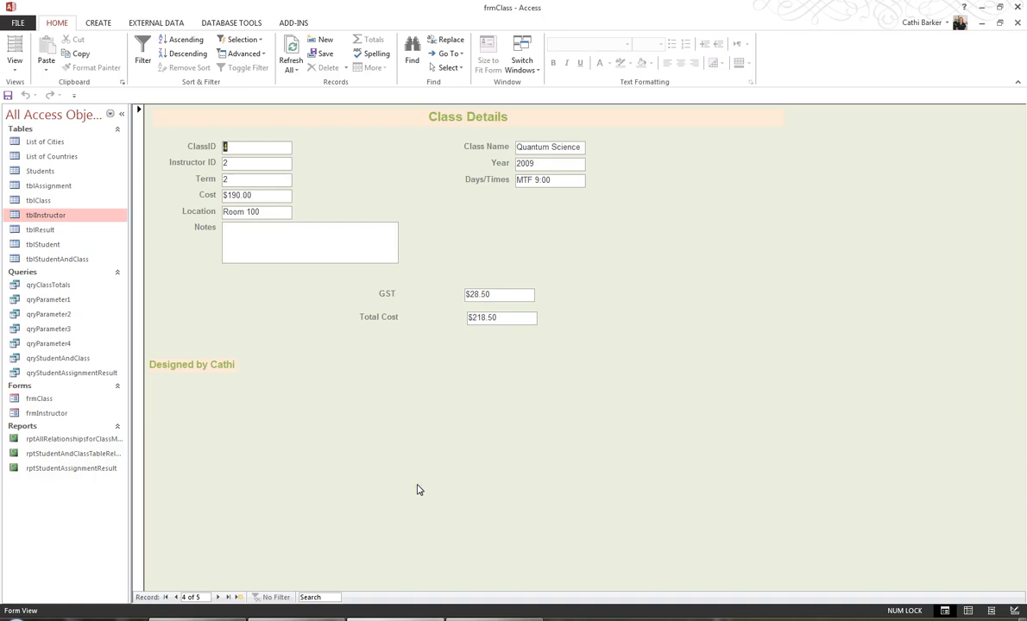
Return to Design View, add a text box below Total Cost and caption its label Discount.
{"action": "left_click", "coordinate": [13, 72]}
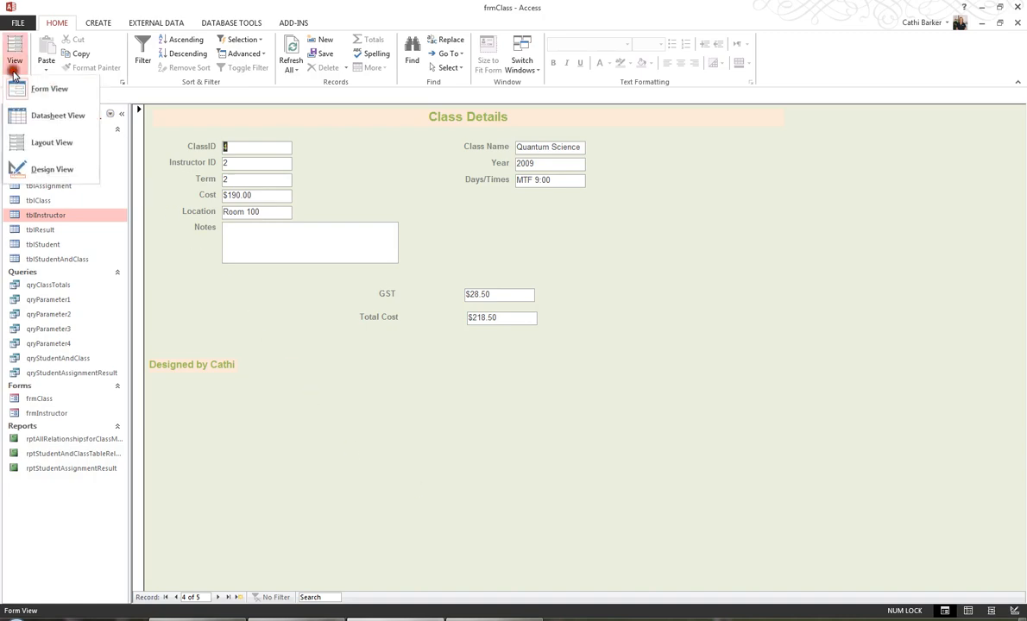
{"action": "left_click", "coordinate": [43, 169]}
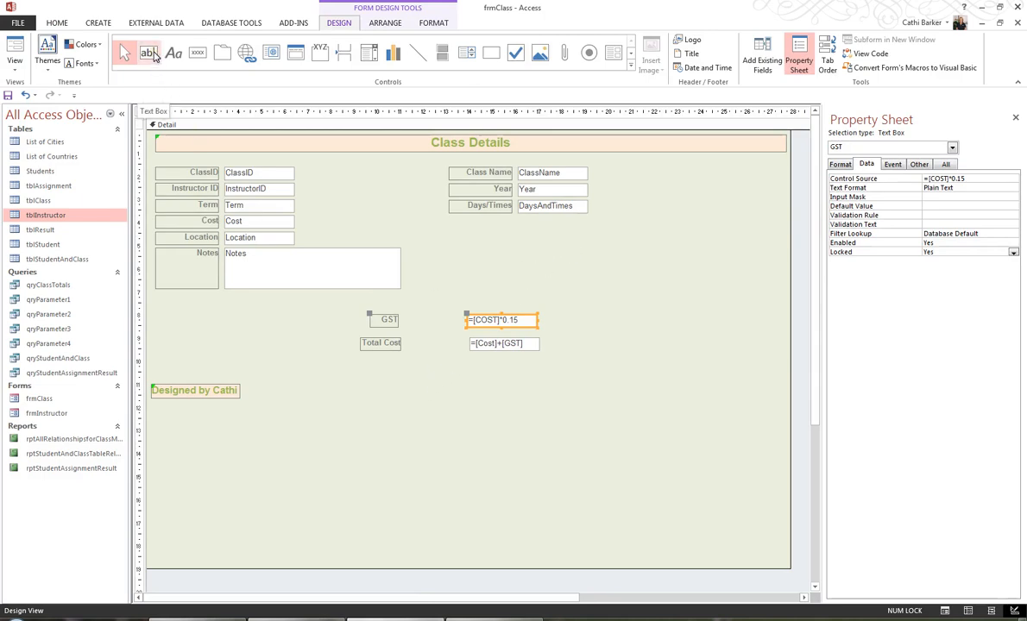
{"action": "left_click", "coordinate": [151, 55]}
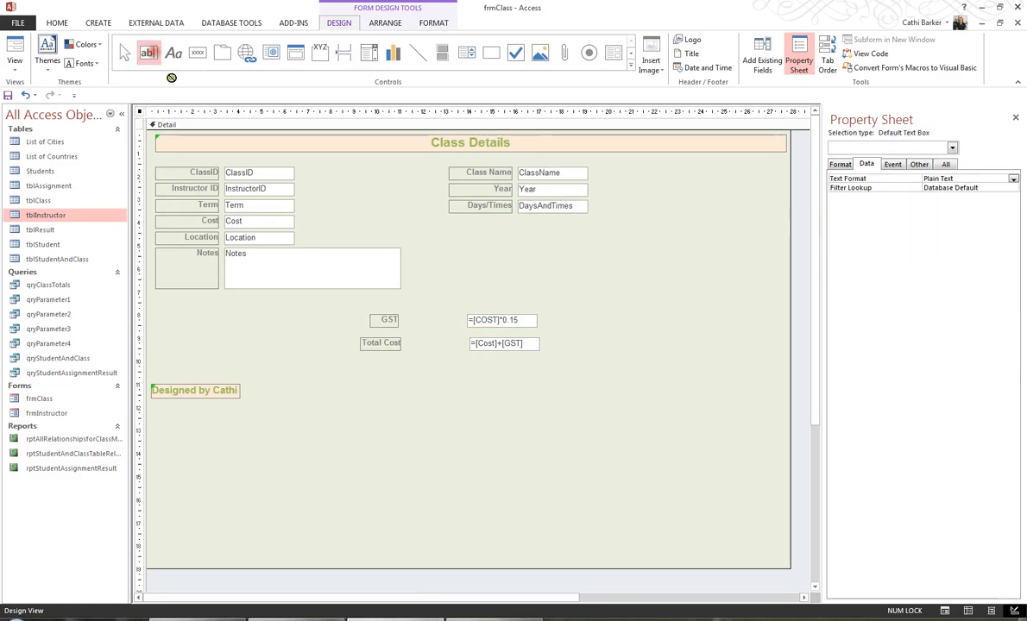
{"action": "left_click", "coordinate": [471, 377]}
{"action": "left_click", "coordinate": [407, 380]}
{"action": "left_click_drag", "start_coordinate": [405, 380], "coordinate": [374, 378]}
{"action": "type", "text": "Discount"}
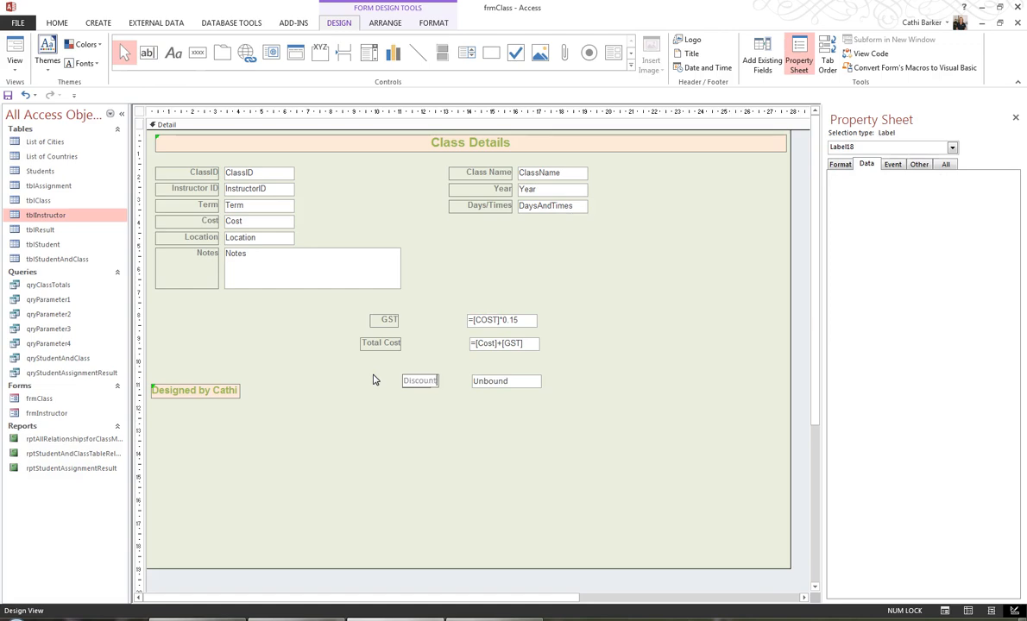
Name the new unbound text box Discount in its properties.
{"action": "left_click", "coordinate": [491, 382]}
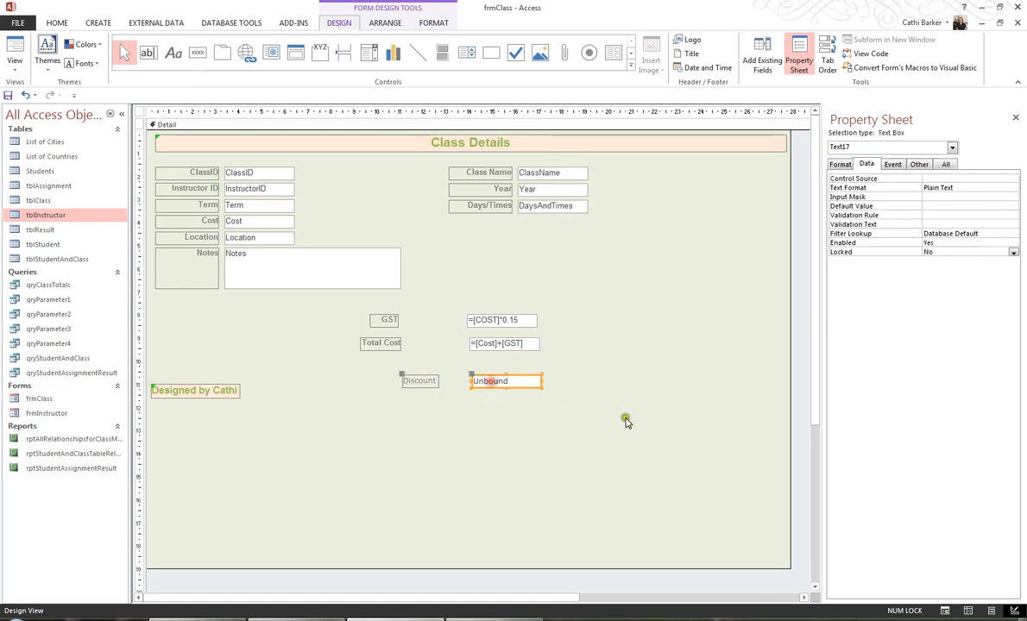
{"action": "left_click", "coordinate": [946, 164]}
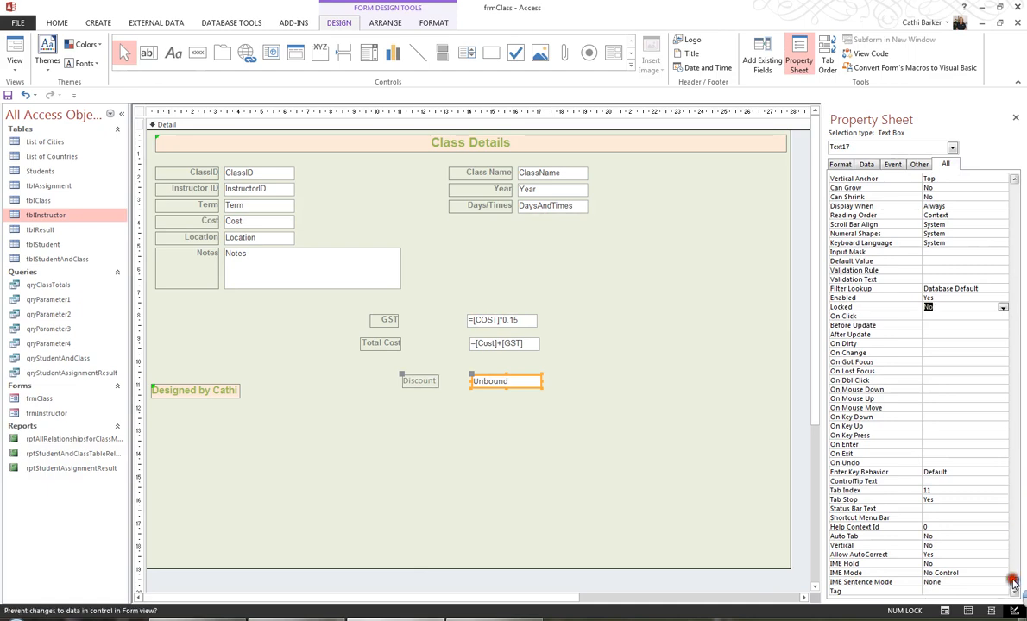
{"action": "left_click_drag", "start_coordinate": [1015, 584], "coordinate": [1016, 183]}
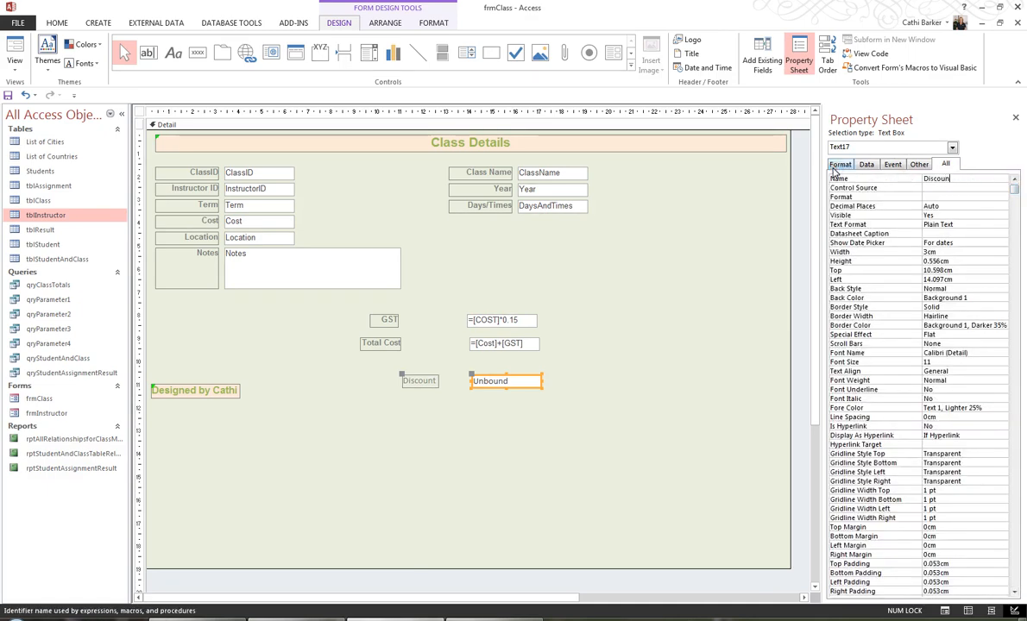
{"action": "key", "text": "Return"}
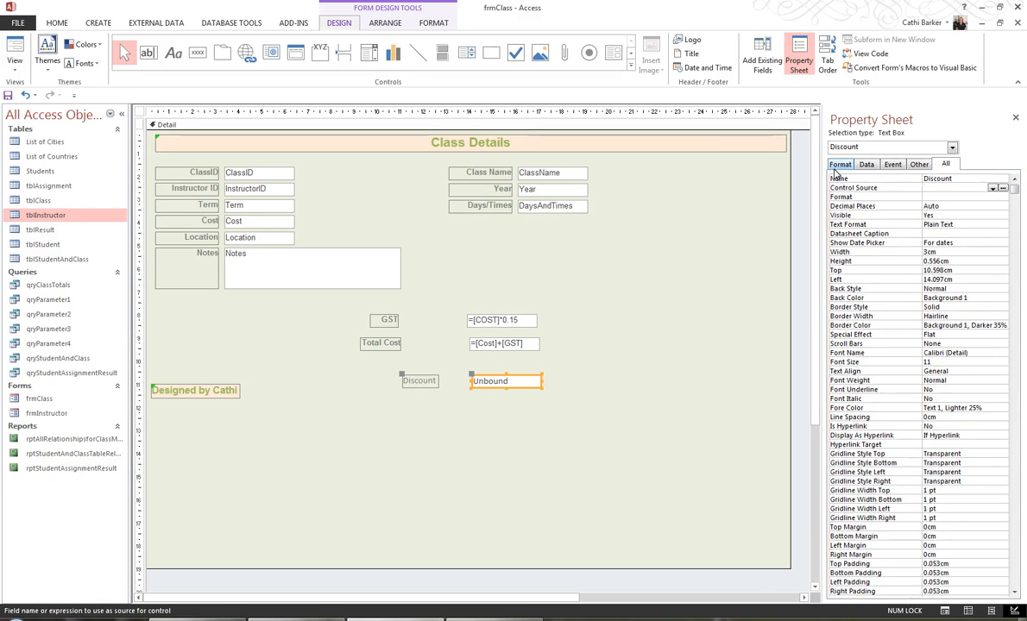
Set the Discount text box's control source to =IIF([TERM]=1,0.10,0).
{"action": "type", "text": "=IIF("}
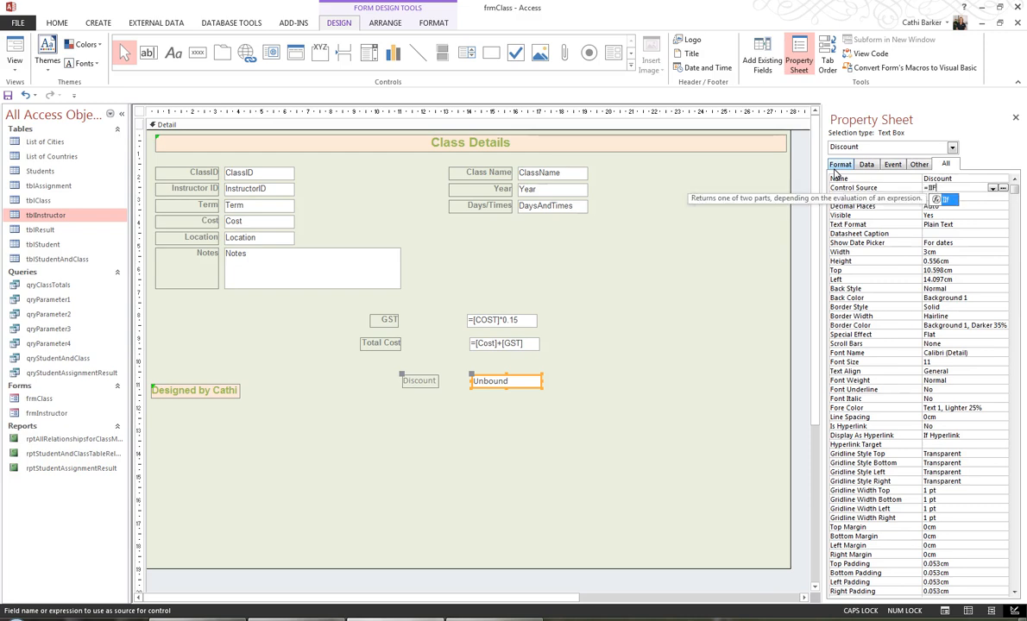
{"action": "type", "text": "([TERM"}
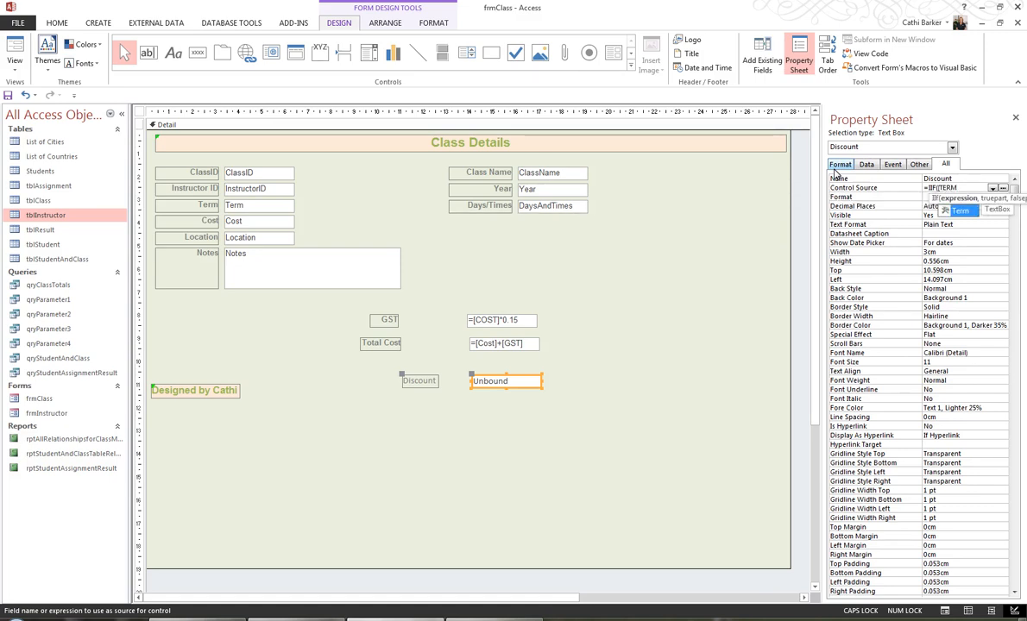
{"action": "type", "text": "]=1"}
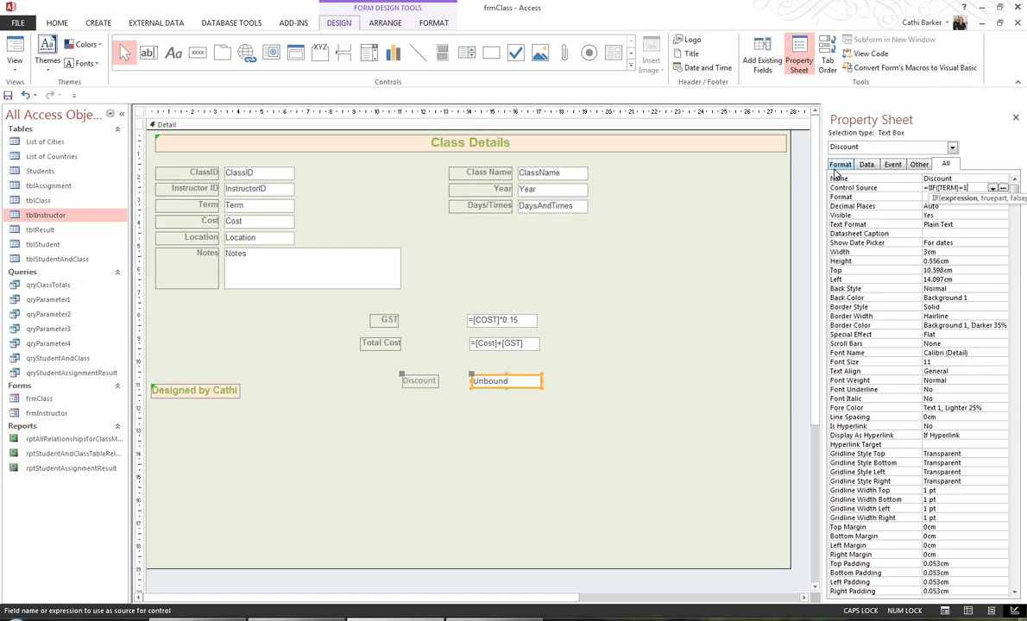
{"action": "type", "text": ","}
{"action": "type", "text": "0.10,0)"}
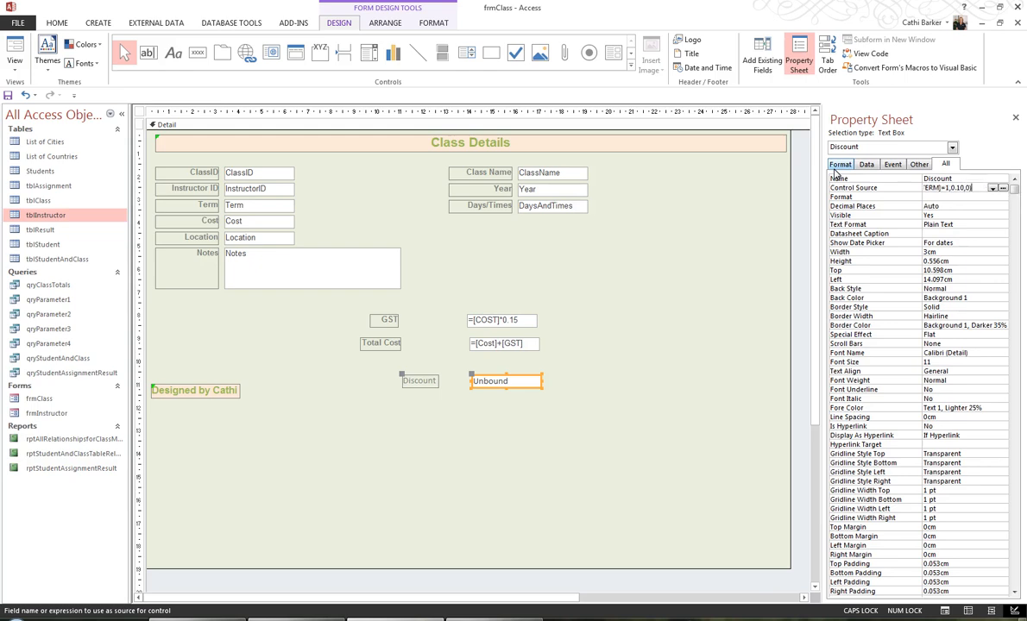
{"action": "key", "text": "Return"}
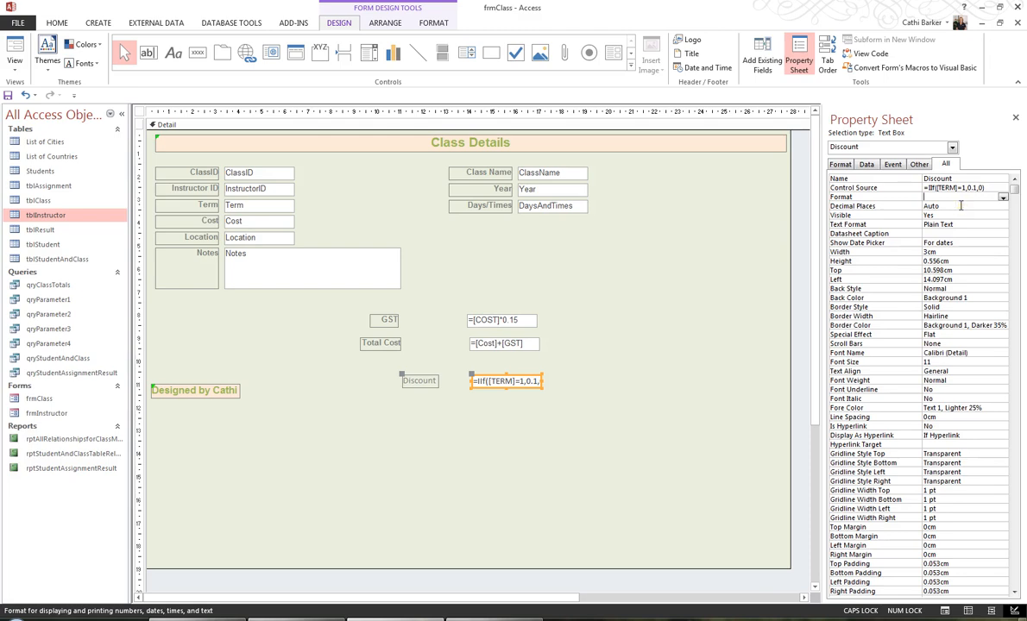
Format the Discount text box as Percent with 0 decimal places.
{"action": "type", "text": "Percent"}
{"action": "key", "text": "Return"}
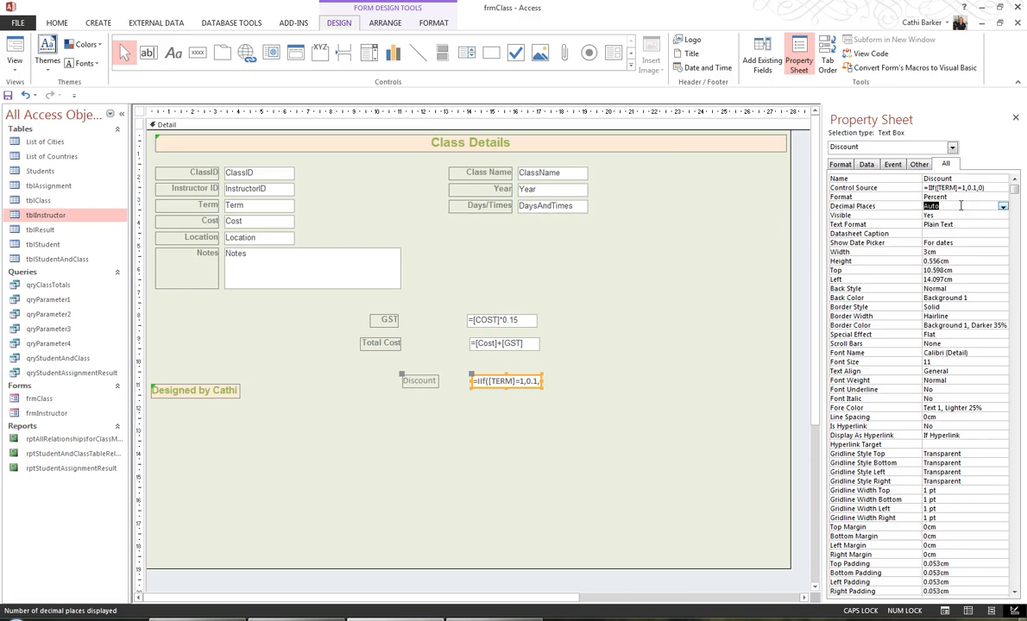
{"action": "key", "text": "Return"}
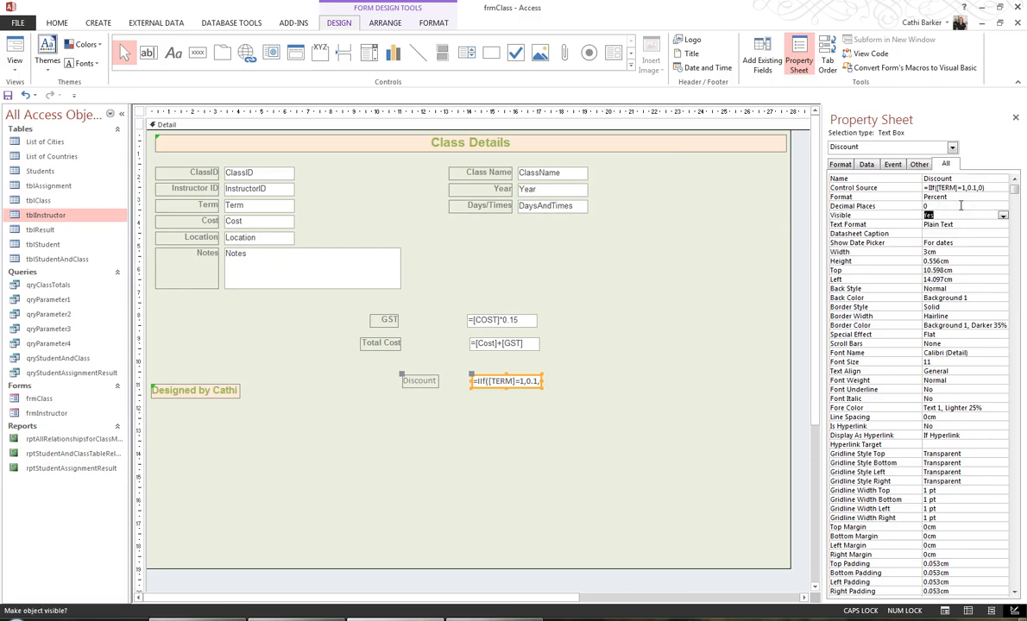
Set the Discount text box's Tab Stop to No and its Locked property to Yes.
{"action": "left_click", "coordinate": [918, 164]}
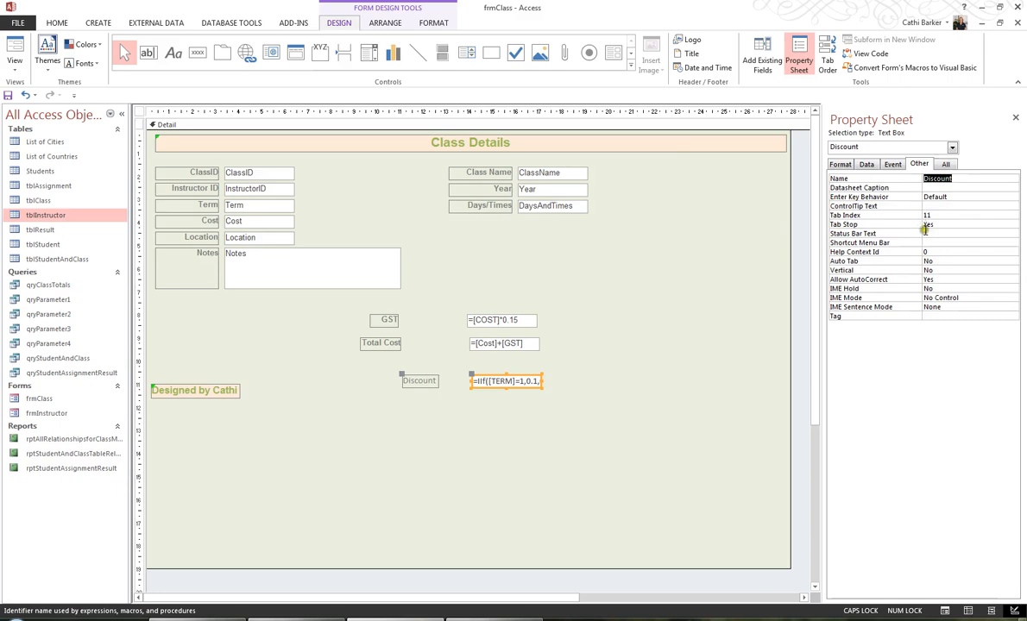
{"action": "double_click", "coordinate": [844, 225]}
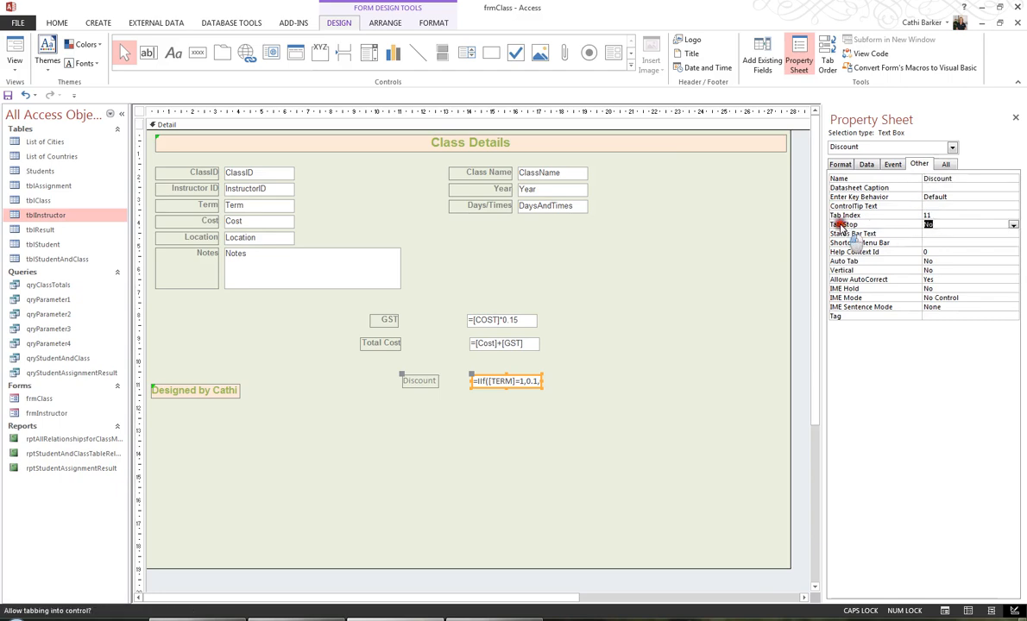
{"action": "left_click", "coordinate": [893, 164]}
{"action": "left_click", "coordinate": [866, 164]}
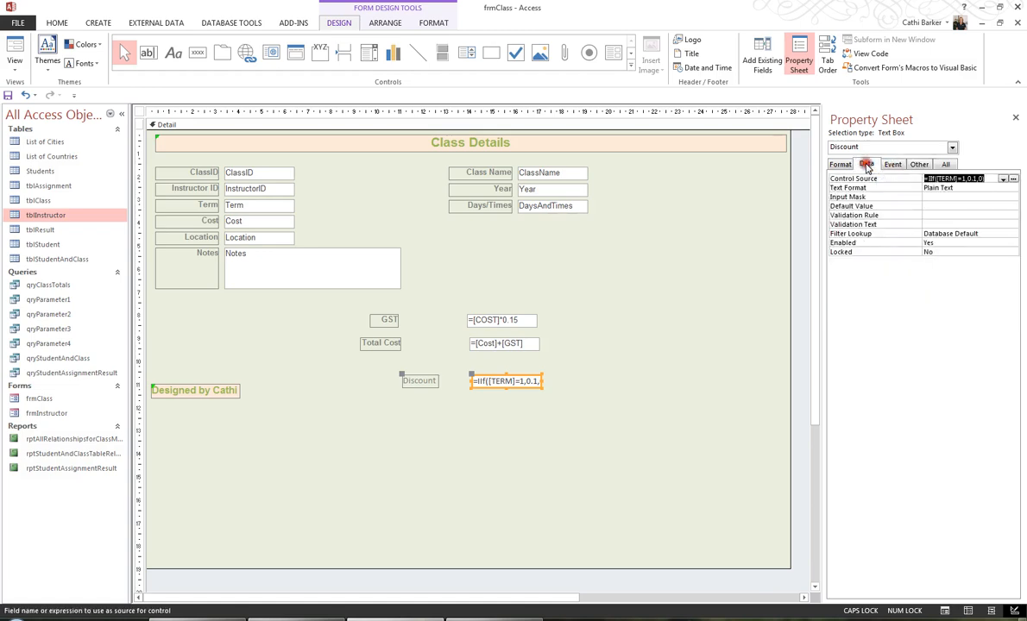
{"action": "left_click", "coordinate": [840, 253]}
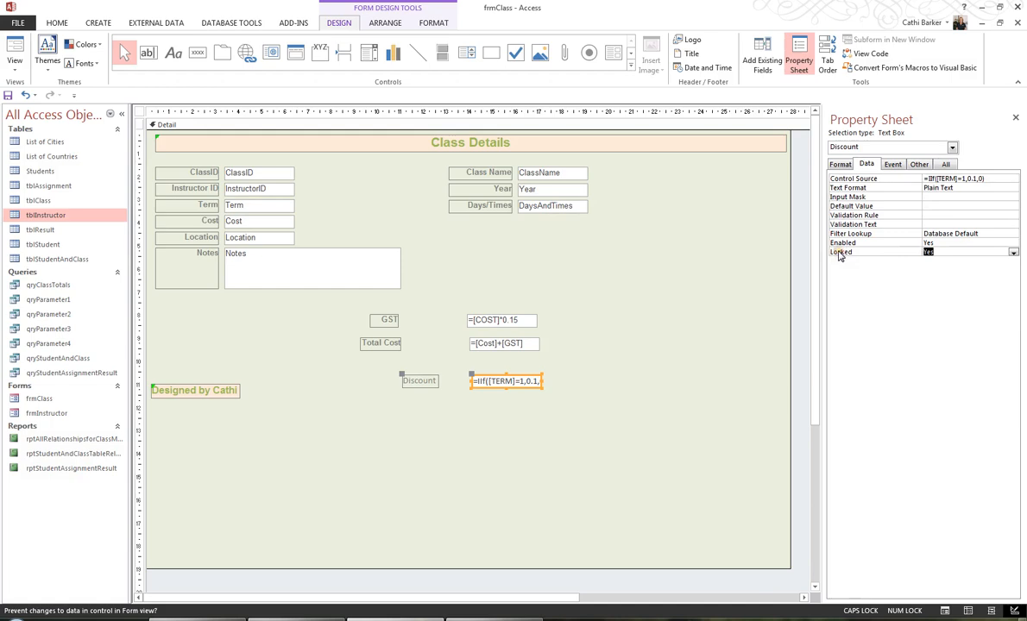
{"action": "left_click", "coordinate": [590, 319]}
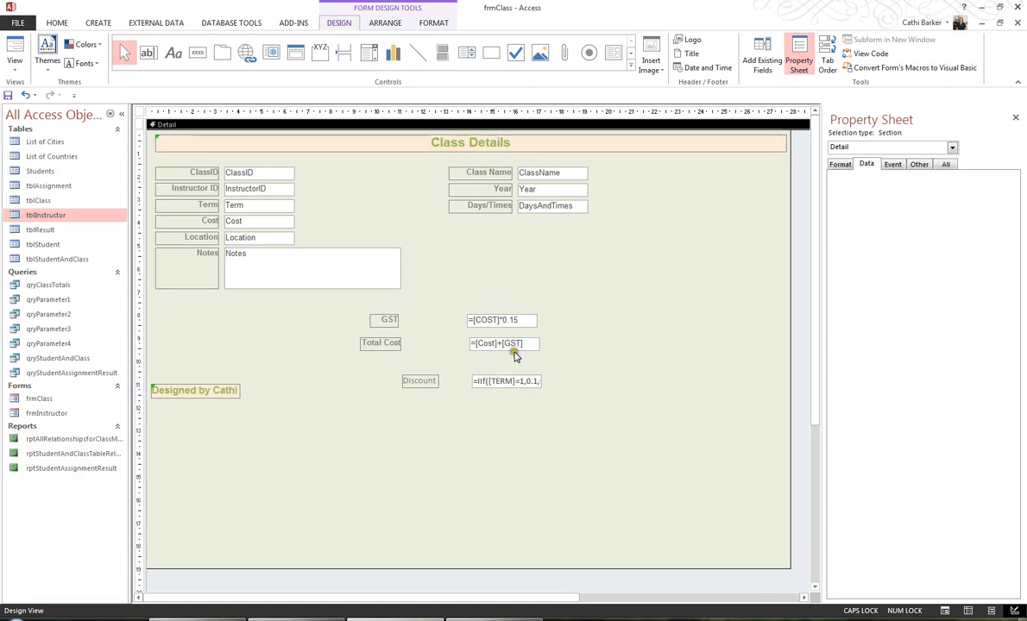
Copy the Total Cost text box's formatting onto the Discount text box with Format Painter.
{"action": "left_click", "coordinate": [506, 345]}
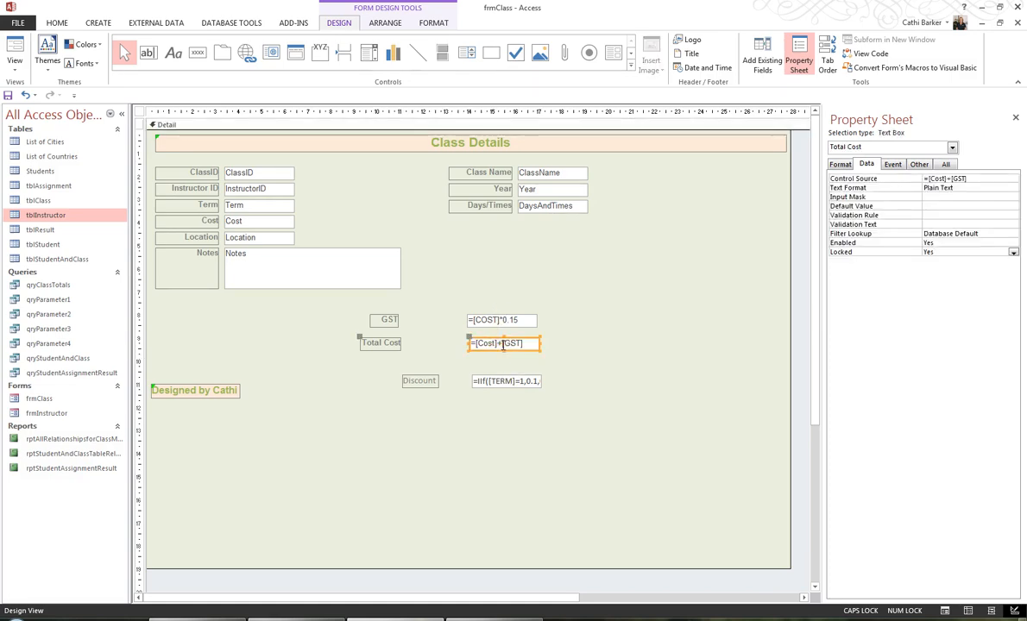
{"action": "left_click", "coordinate": [431, 23]}
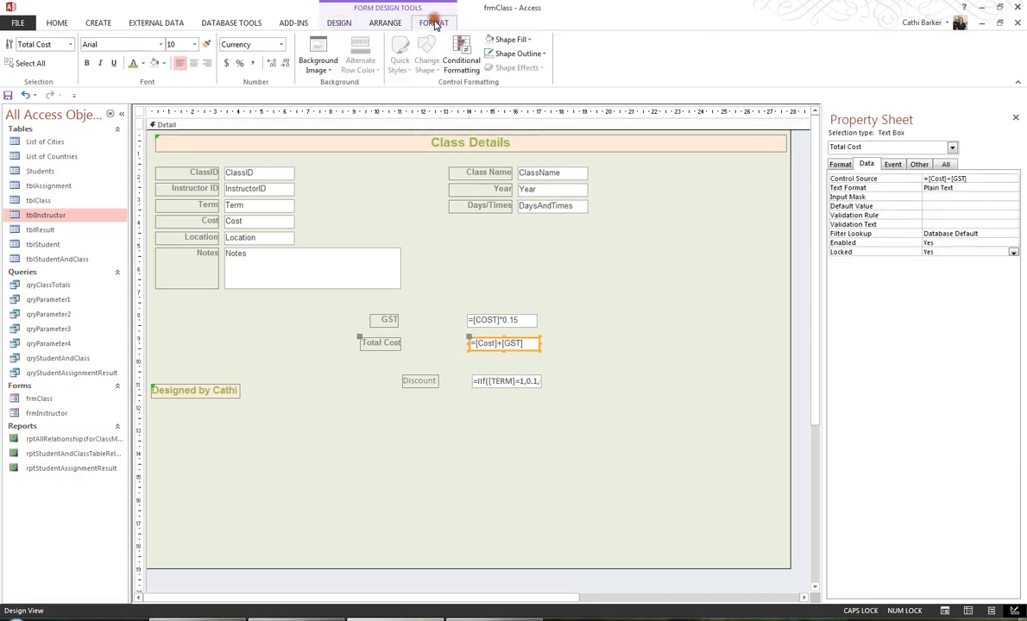
{"action": "left_click", "coordinate": [206, 44]}
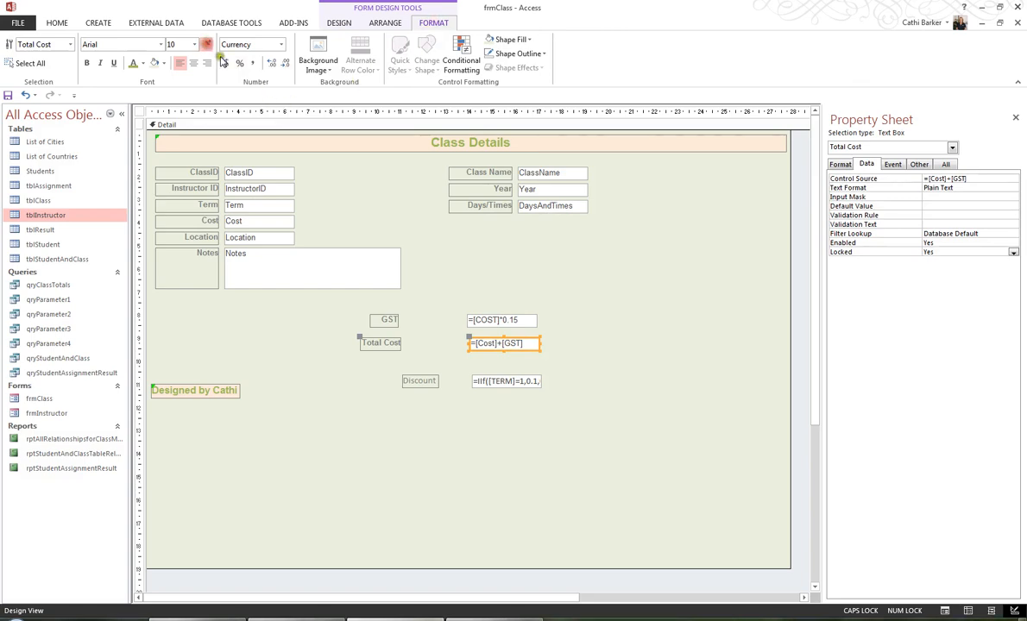
{"action": "left_click", "coordinate": [505, 384]}
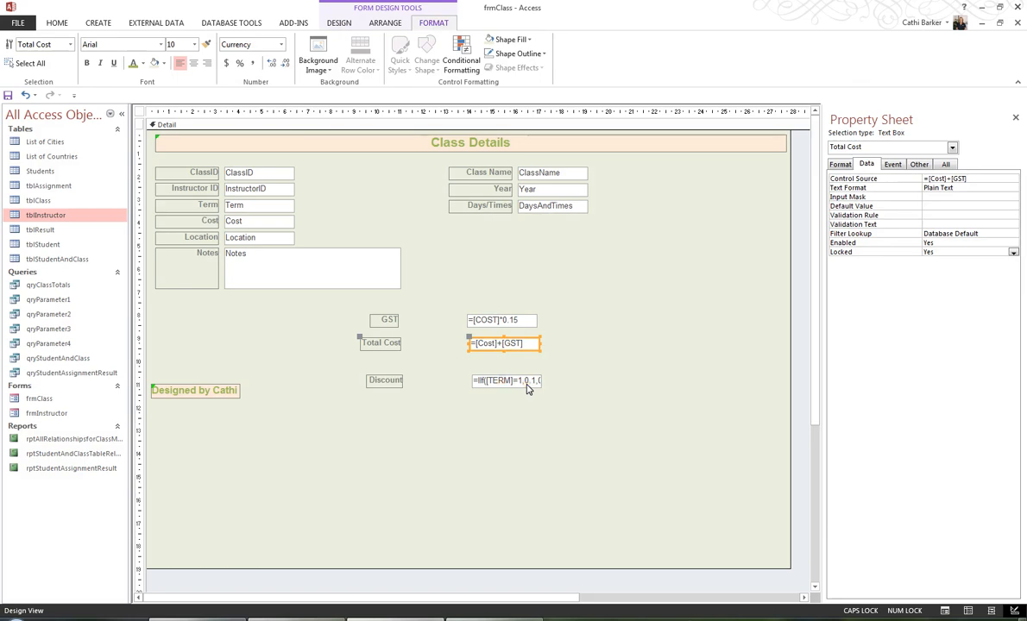
Check the calculated Discount for the first four class records in Form View and return to Design View.
{"action": "left_click", "coordinate": [55, 24]}
{"action": "left_click", "coordinate": [15, 65]}
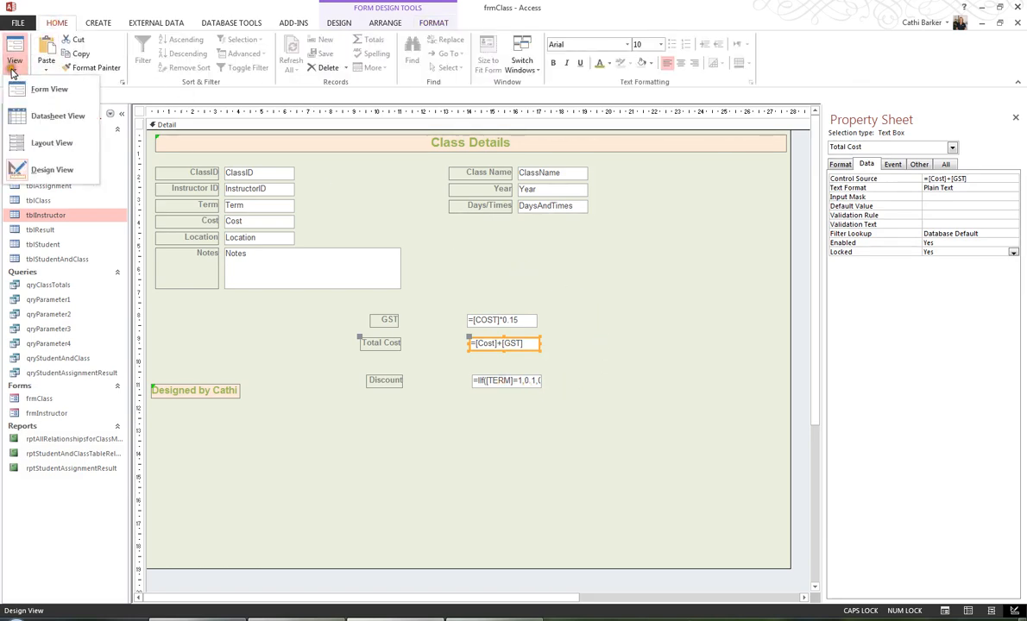
{"action": "left_click", "coordinate": [41, 91]}
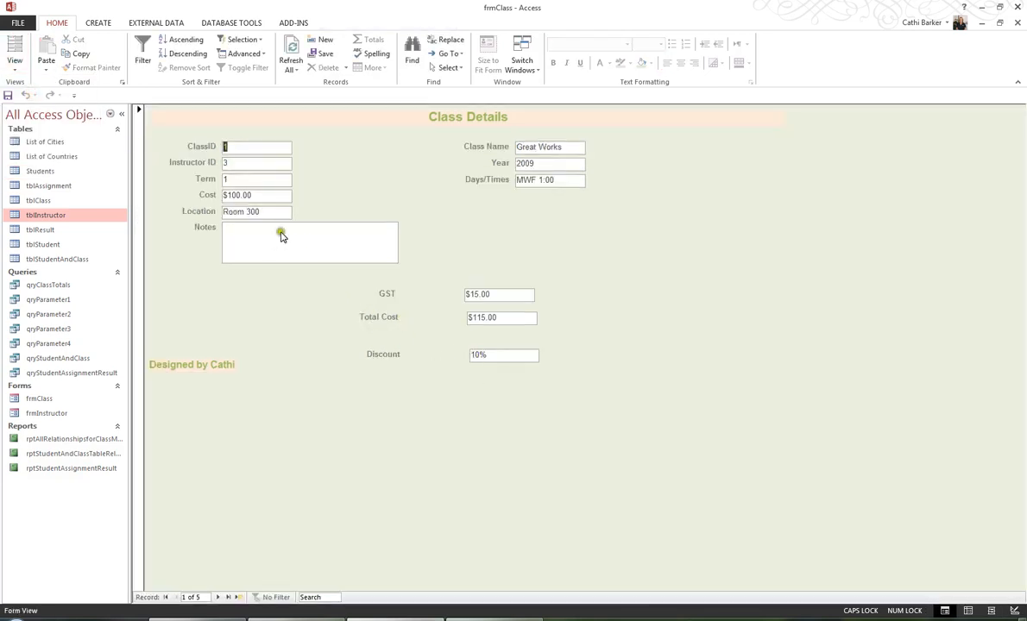
{"action": "left_click", "coordinate": [217, 598]}
{"action": "left_click", "coordinate": [219, 598]}
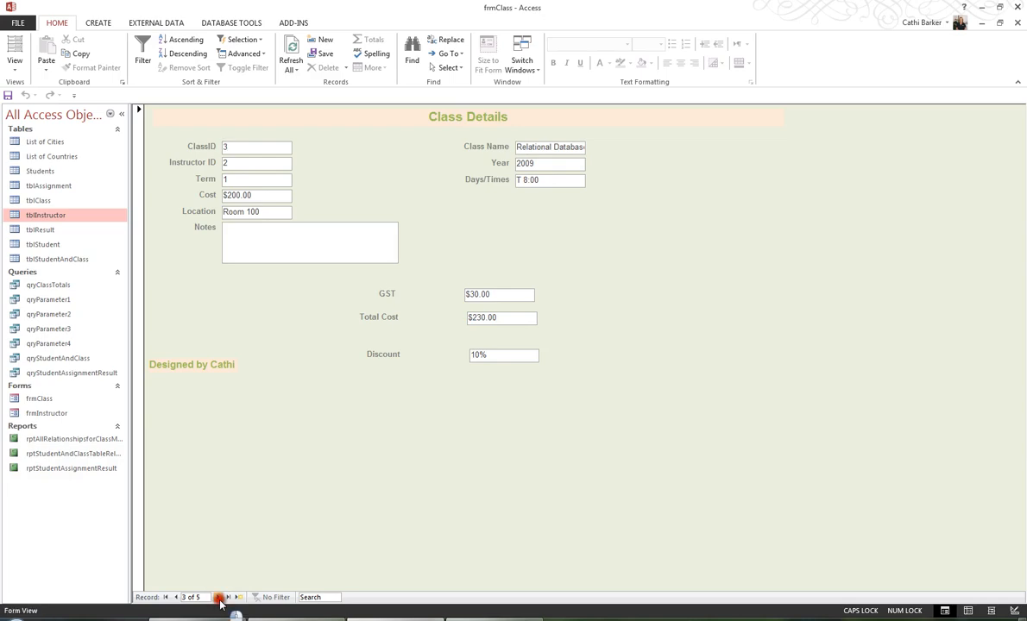
{"action": "left_click", "coordinate": [219, 598]}
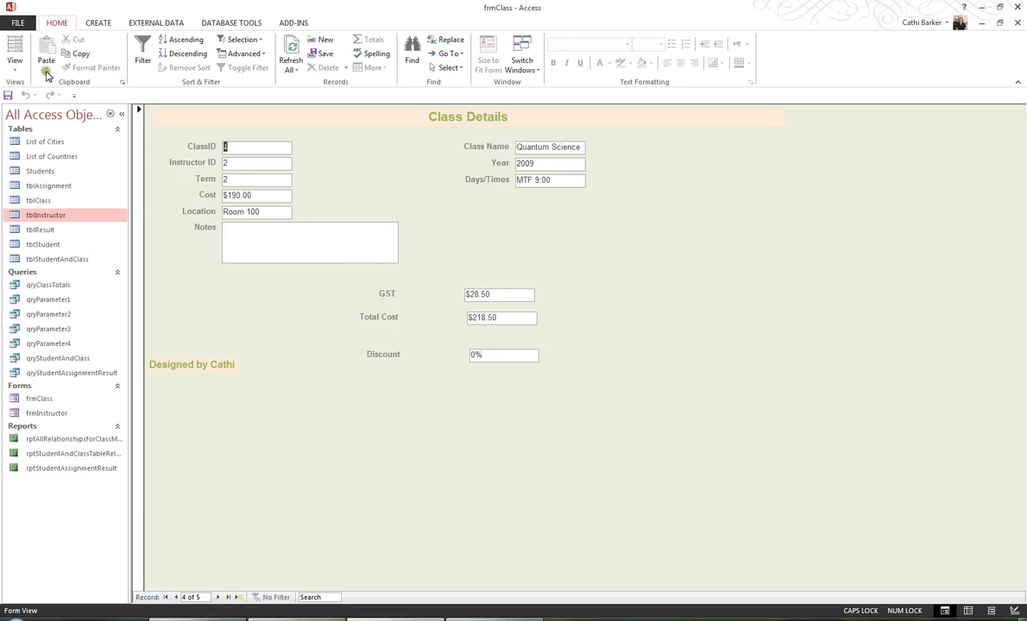
{"action": "left_click", "coordinate": [17, 71]}
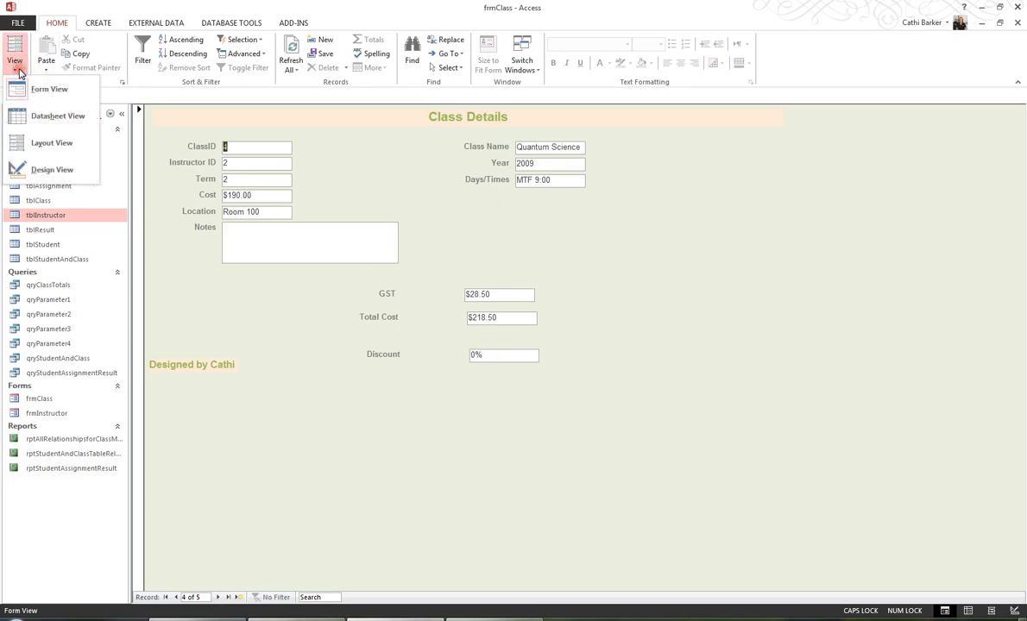
{"action": "left_click", "coordinate": [52, 170]}
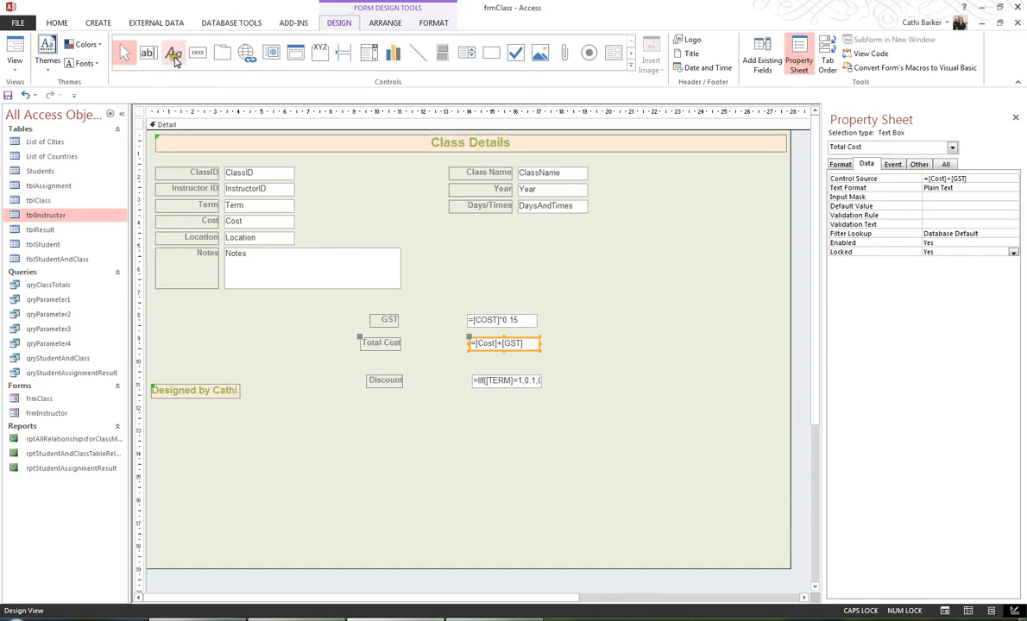
Add a text box below the Discount box and caption its label Discount Amount.
{"action": "left_click", "coordinate": [148, 54]}
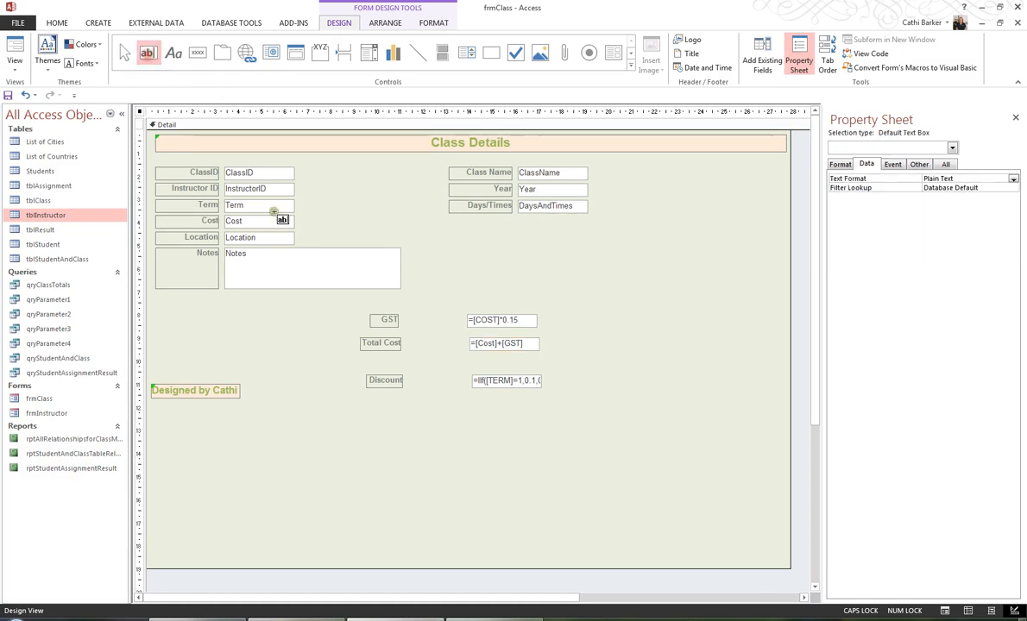
{"action": "left_click", "coordinate": [471, 415]}
{"action": "left_click", "coordinate": [419, 420]}
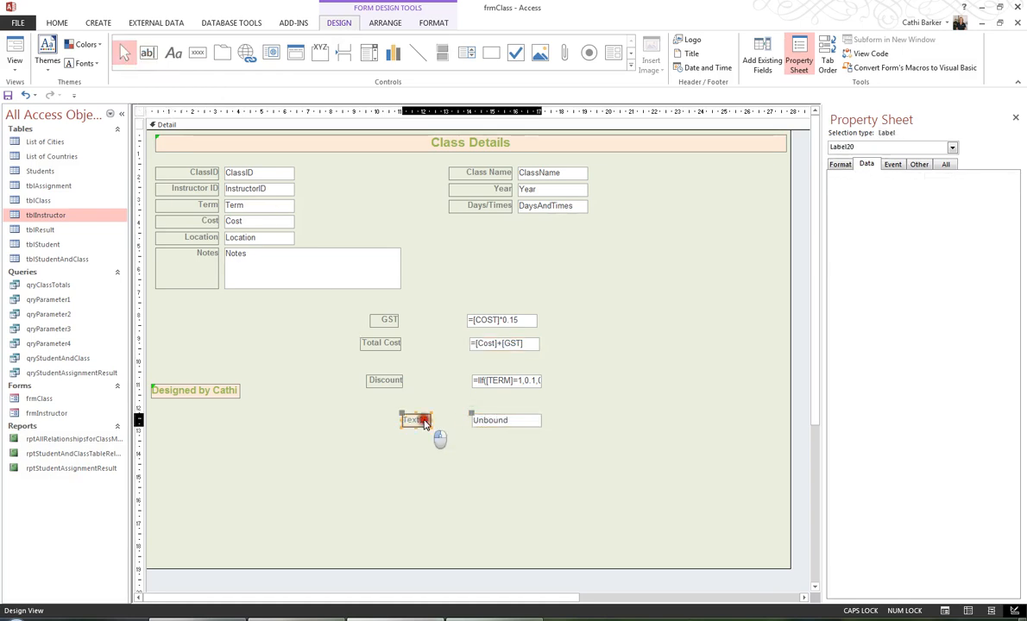
{"action": "double_click", "coordinate": [414, 420]}
{"action": "type", "text": "di"}
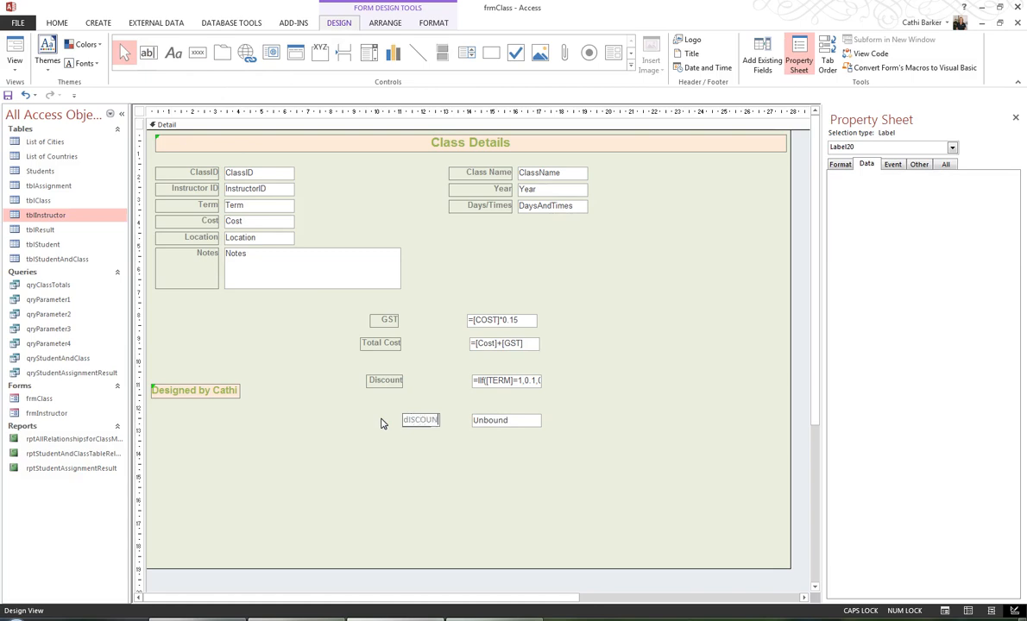
{"action": "type", "text": "SCOUNT"}
{"action": "key", "text": "ctrl+a"}
{"action": "key", "text": "Caps_Lock"}
{"action": "type", "text": "Discount Amoun"}
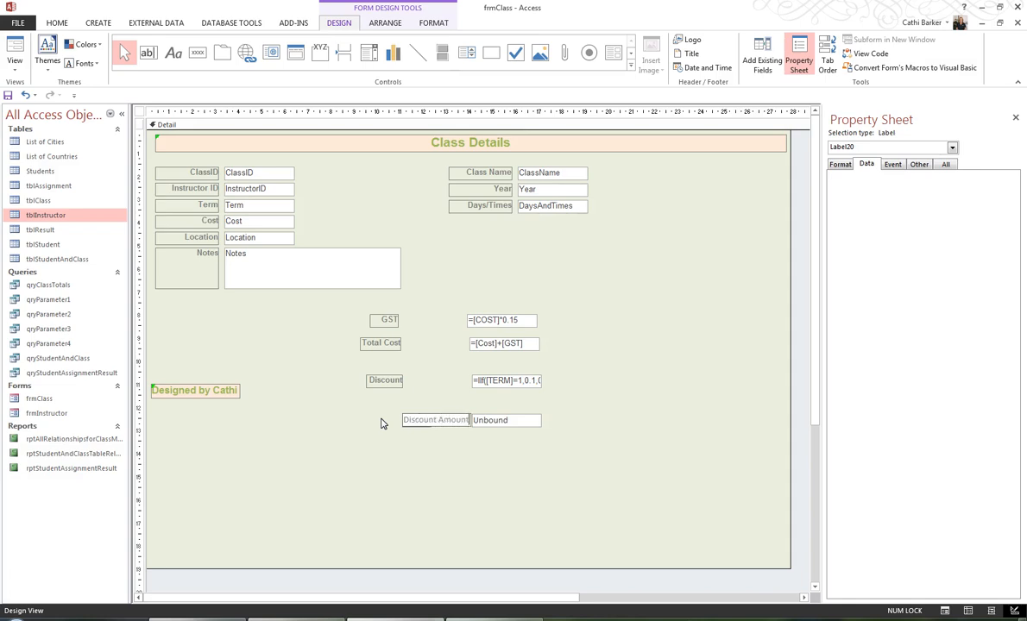
{"action": "type", "text": "t"}
Name the new unbound text box Discount Amount.
{"action": "left_click", "coordinate": [505, 421]}
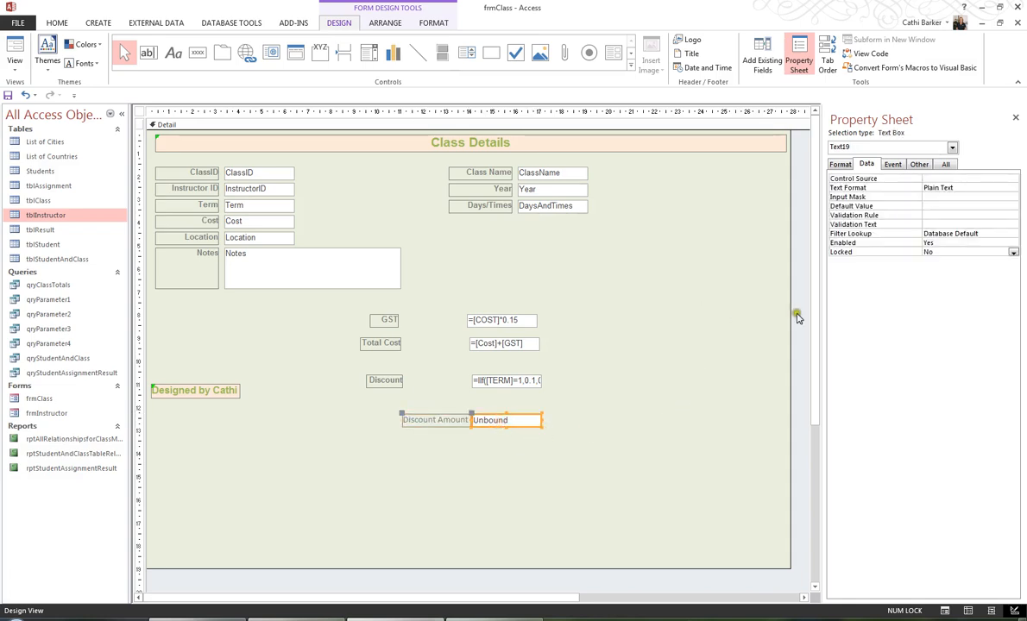
{"action": "left_click", "coordinate": [946, 164]}
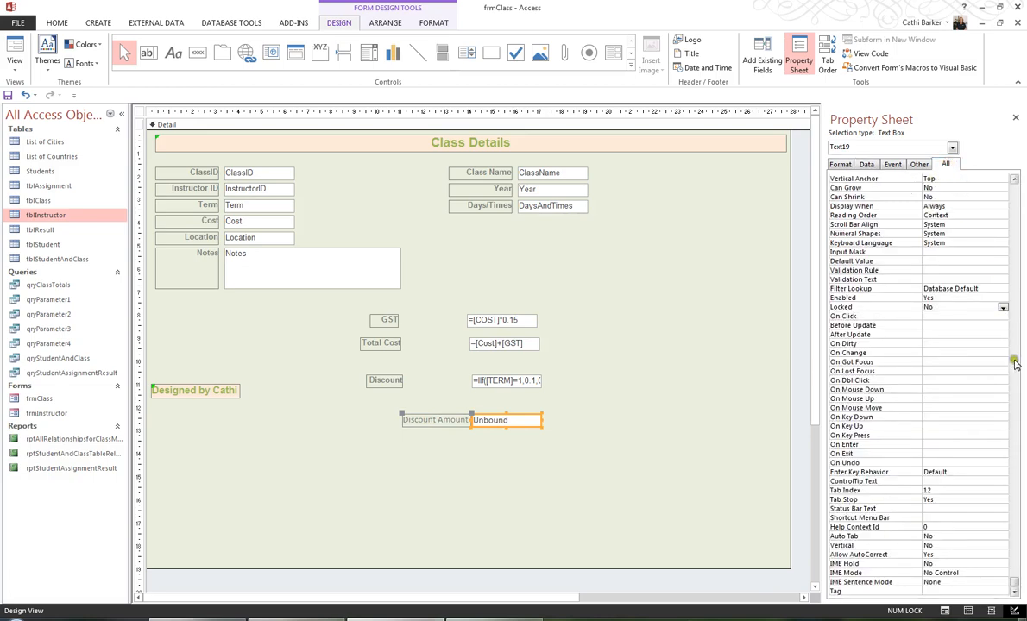
{"action": "left_click_drag", "start_coordinate": [1016, 583], "coordinate": [1015, 319]}
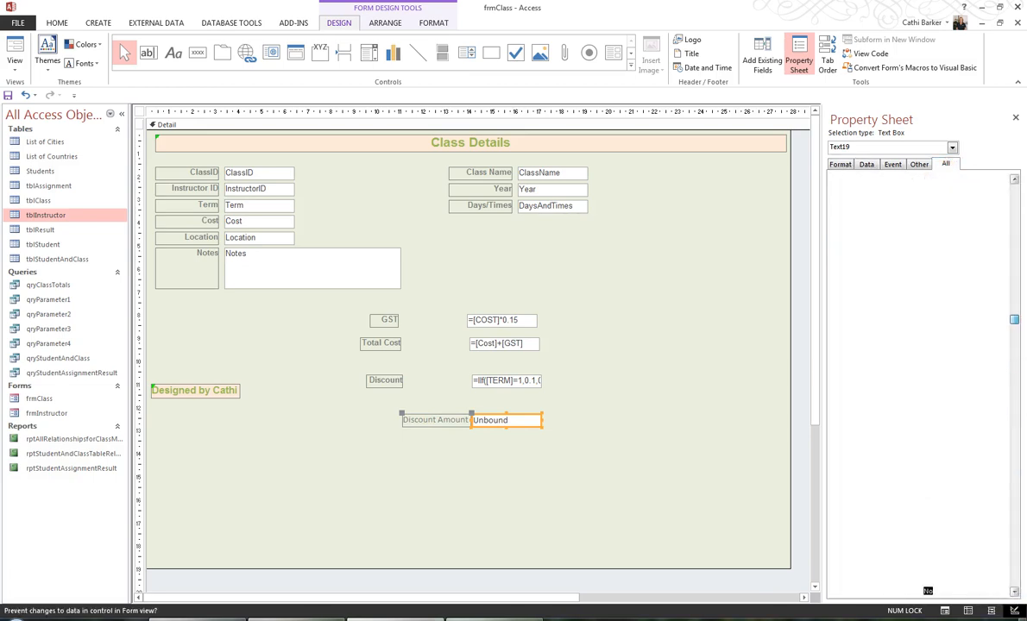
{"action": "left_click", "coordinate": [934, 188]}
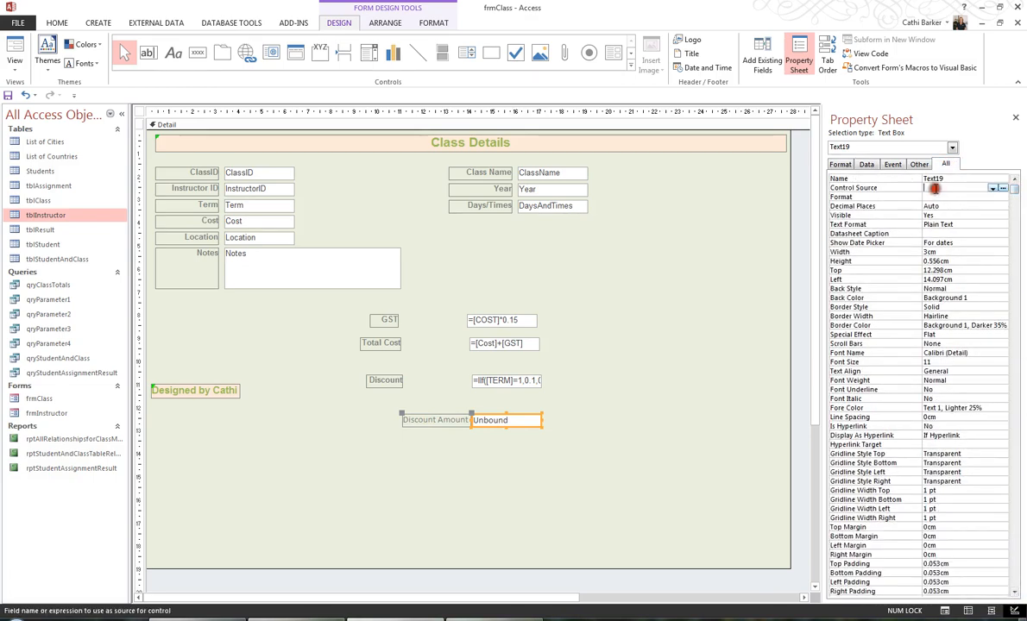
{"action": "key", "text": "shift+Tab"}
{"action": "type", "text": "Di"}
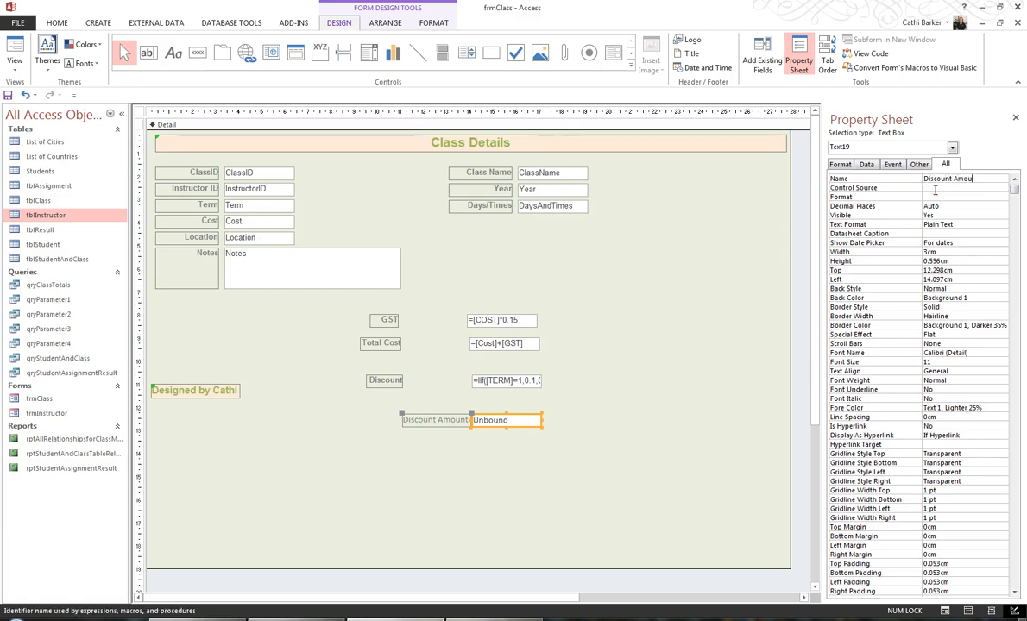
Set the Discount Amount text box's control source to =[Total Cost]*[Discount] and widen the box to about 6.5 cm.
{"action": "left_click", "coordinate": [935, 188]}
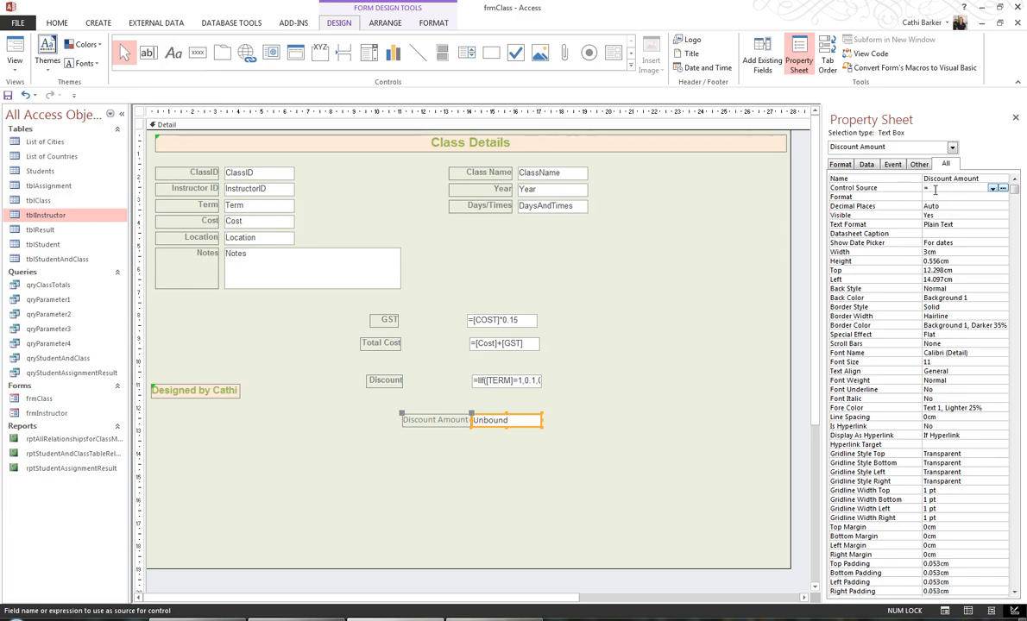
{"action": "type", "text": "=[Total Cost"}
{"action": "type", "text": "]"}
{"action": "type", "text": "*["}
{"action": "type", "text": "Discou"}
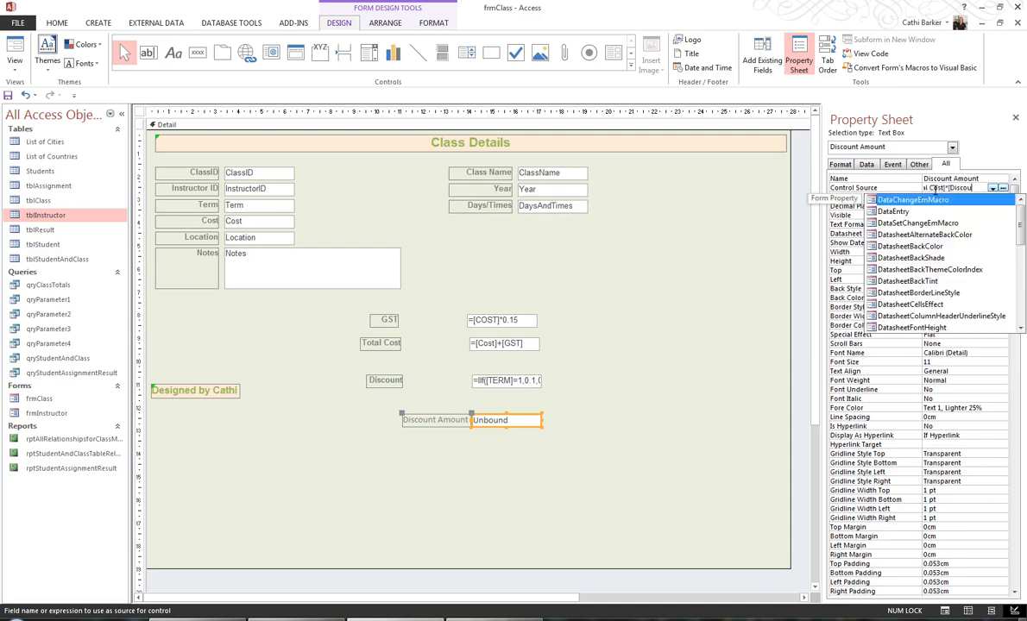
{"action": "type", "text": "nt]"}
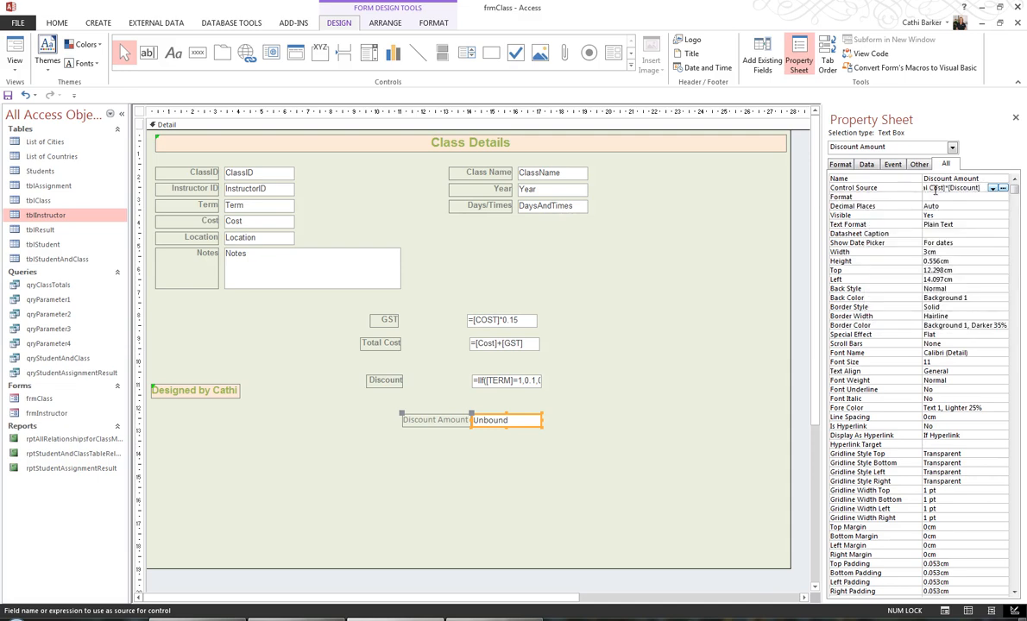
{"action": "key", "text": "Return"}
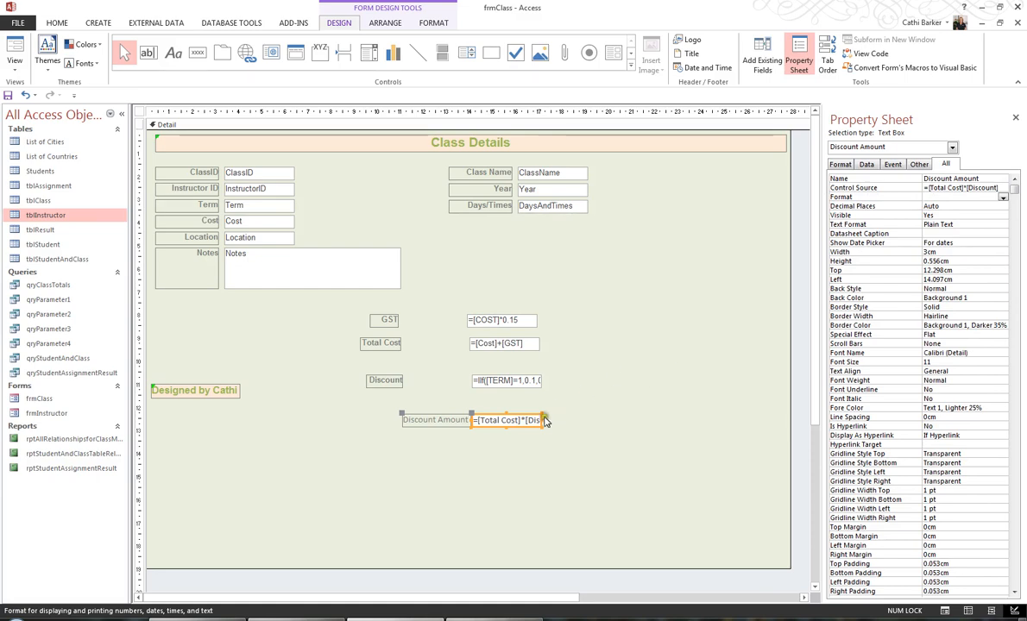
{"action": "left_click_drag", "start_coordinate": [543, 420], "coordinate": [622, 421]}
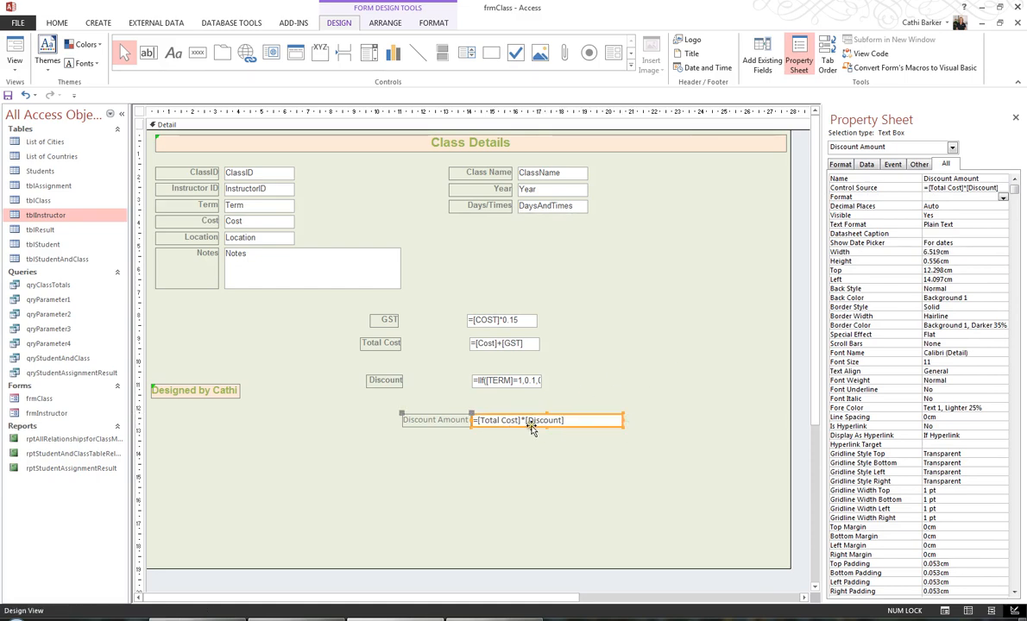
Format the Discount Amount text box as Currency with 2 decimal places.
{"action": "left_click", "coordinate": [932, 200]}
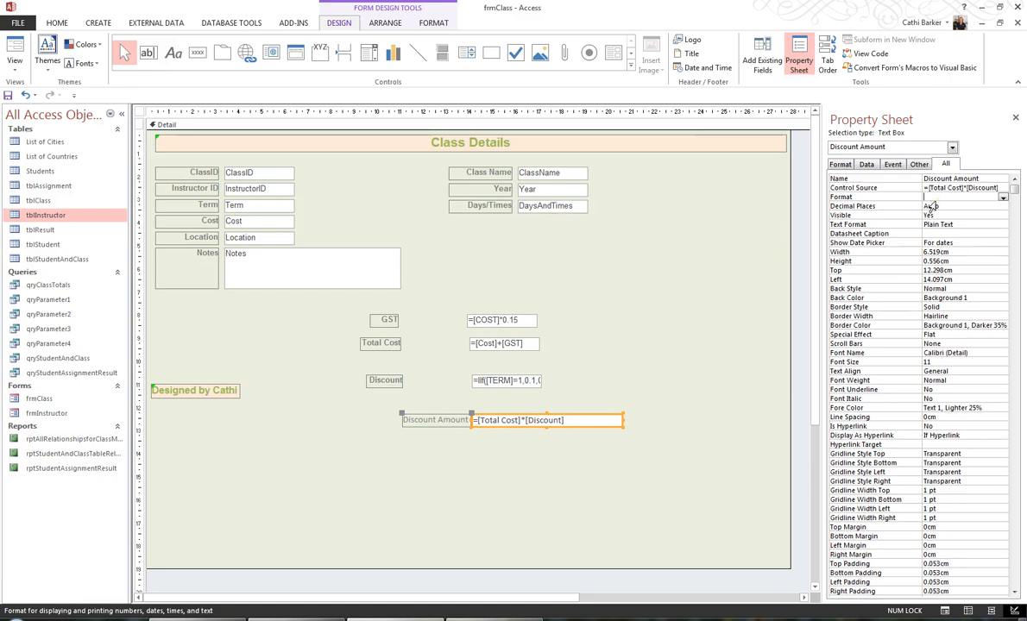
{"action": "type", "text": "currency"}
{"action": "key", "text": "Return"}
{"action": "type", "text": "2"}
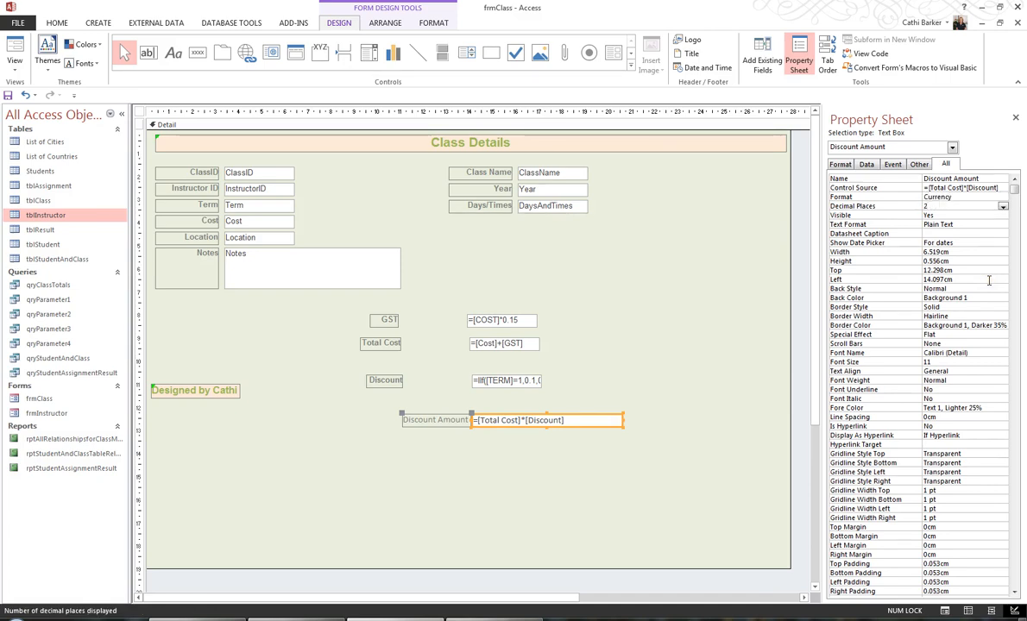
{"action": "key", "text": "Return"}
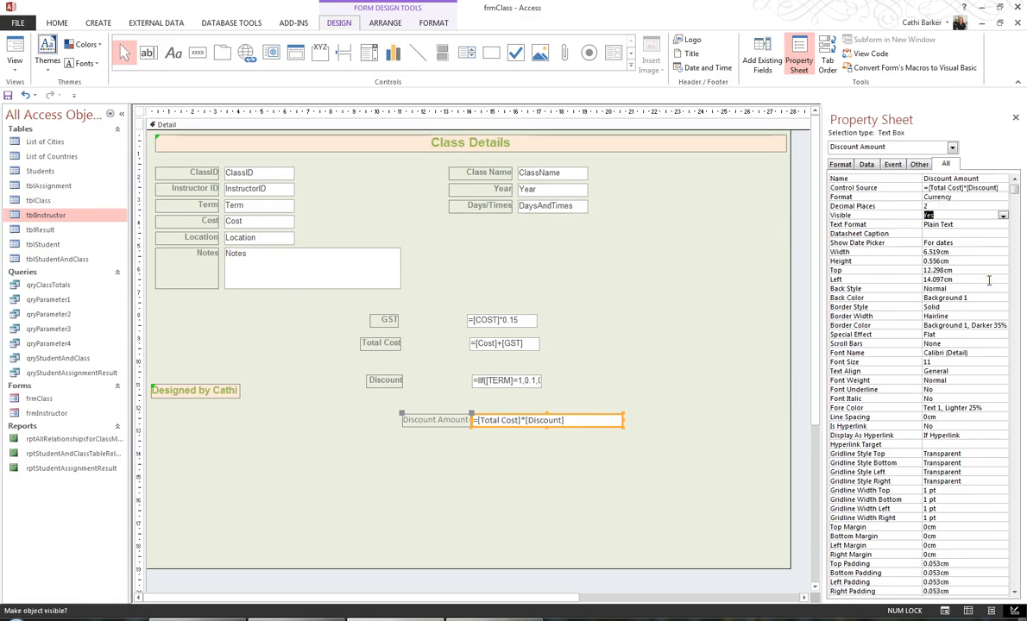
Set the Discount Amount text box's Tab Stop to No and its Locked property to Yes.
{"action": "left_click", "coordinate": [919, 164]}
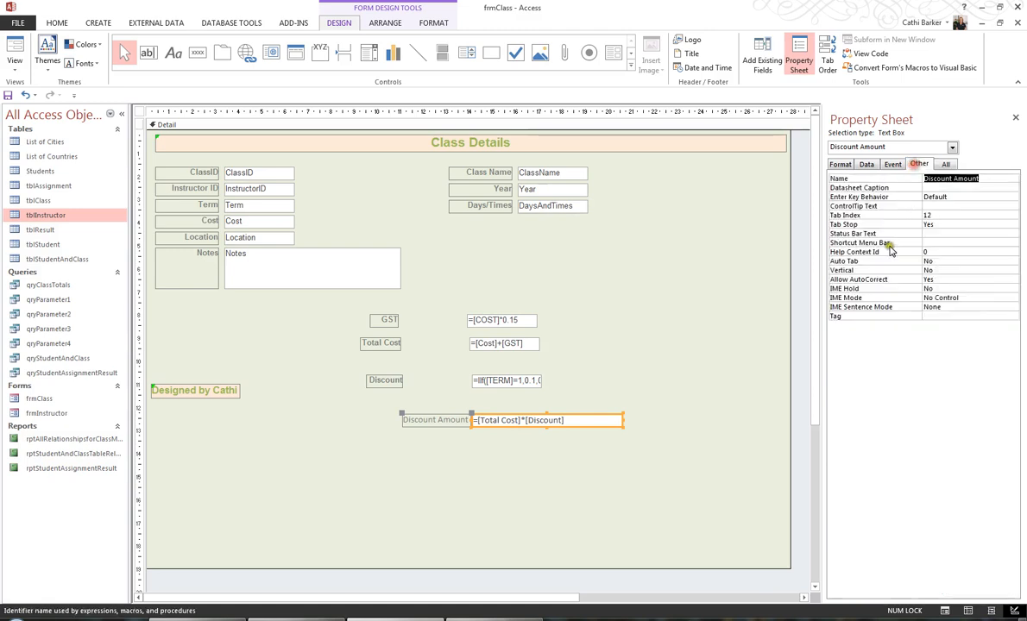
{"action": "double_click", "coordinate": [843, 226]}
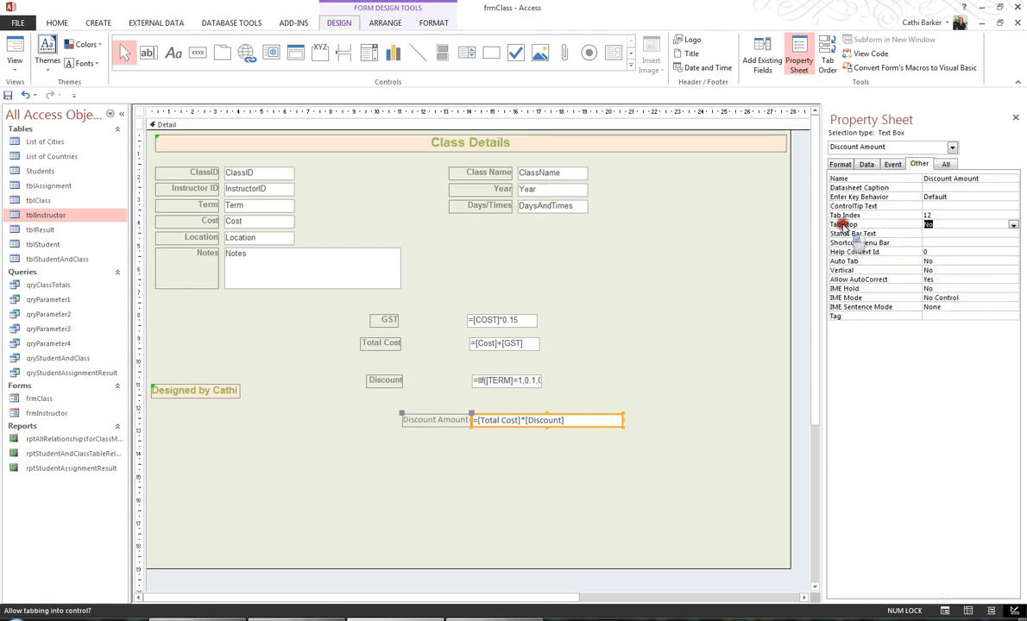
{"action": "left_click", "coordinate": [893, 164]}
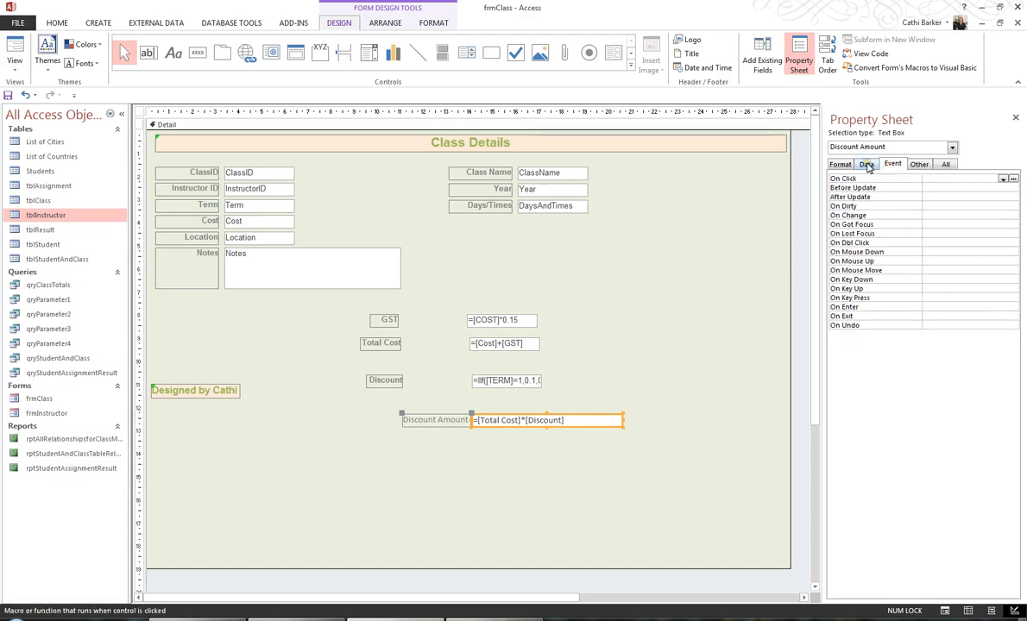
{"action": "left_click", "coordinate": [866, 164]}
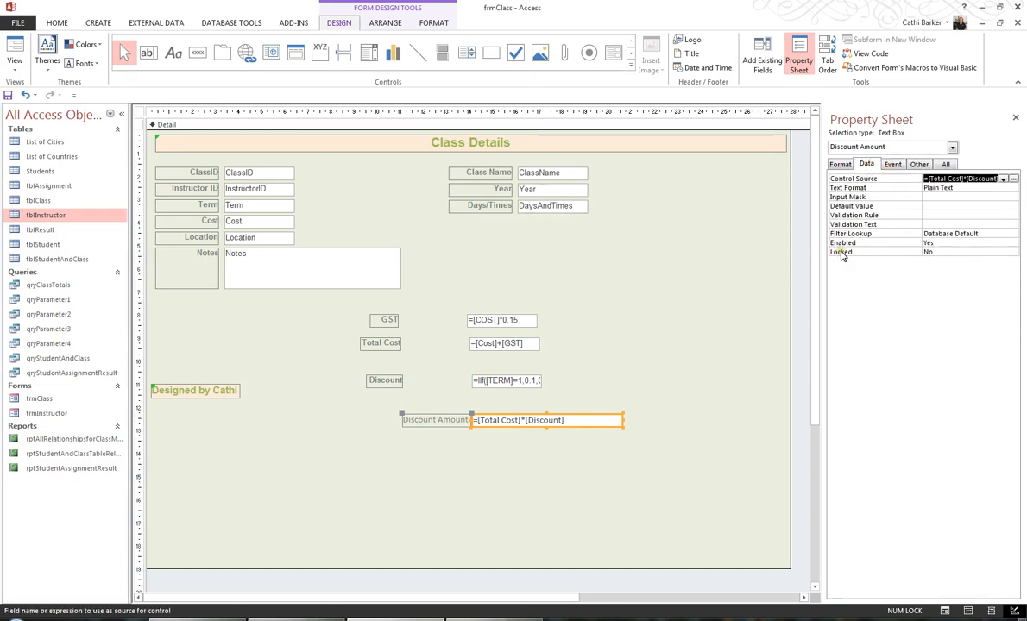
{"action": "double_click", "coordinate": [842, 252]}
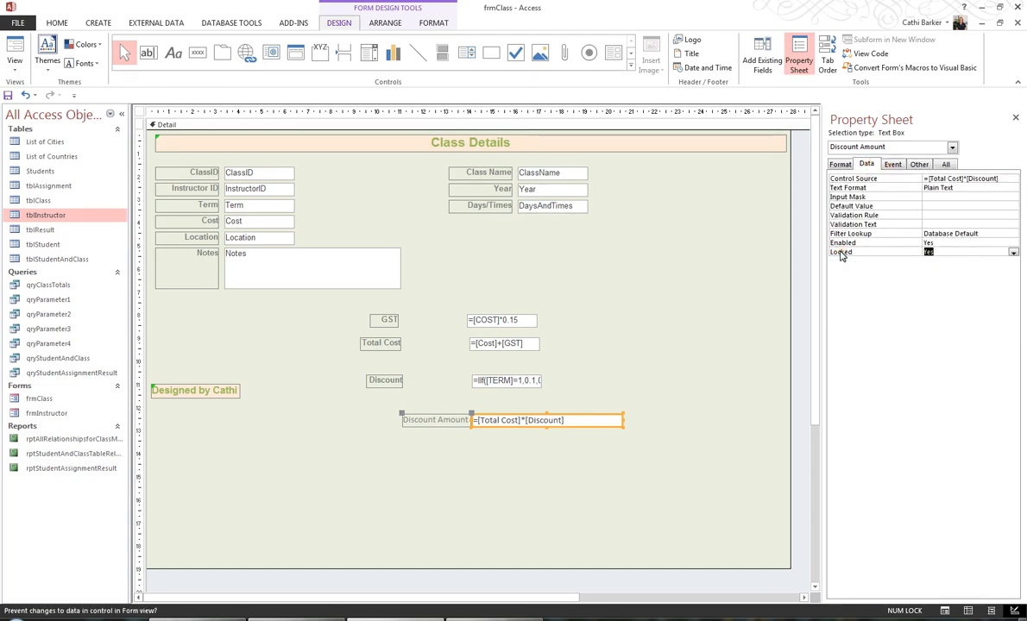
{"action": "left_click", "coordinate": [610, 364]}
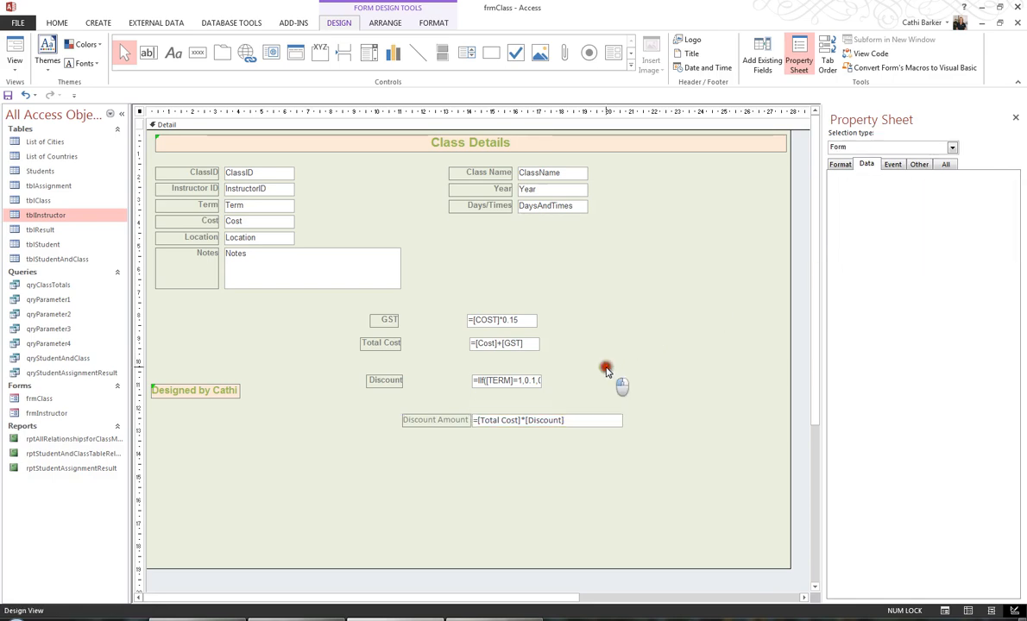
Copy the Discount text box's formatting onto the Discount Amount text box with Format Painter.
{"action": "left_click", "coordinate": [503, 383]}
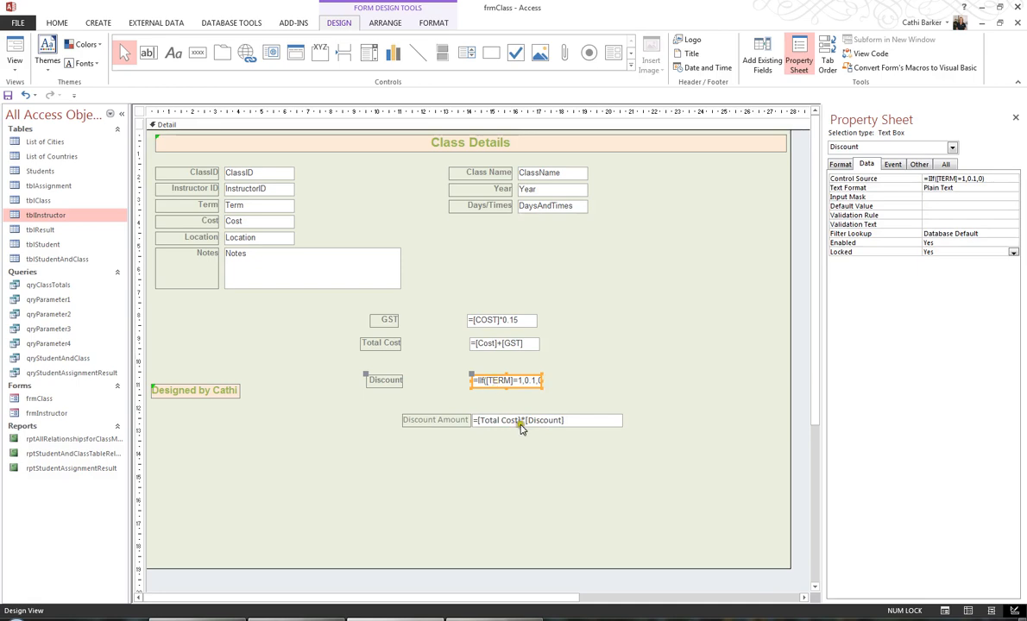
{"action": "left_click", "coordinate": [428, 23]}
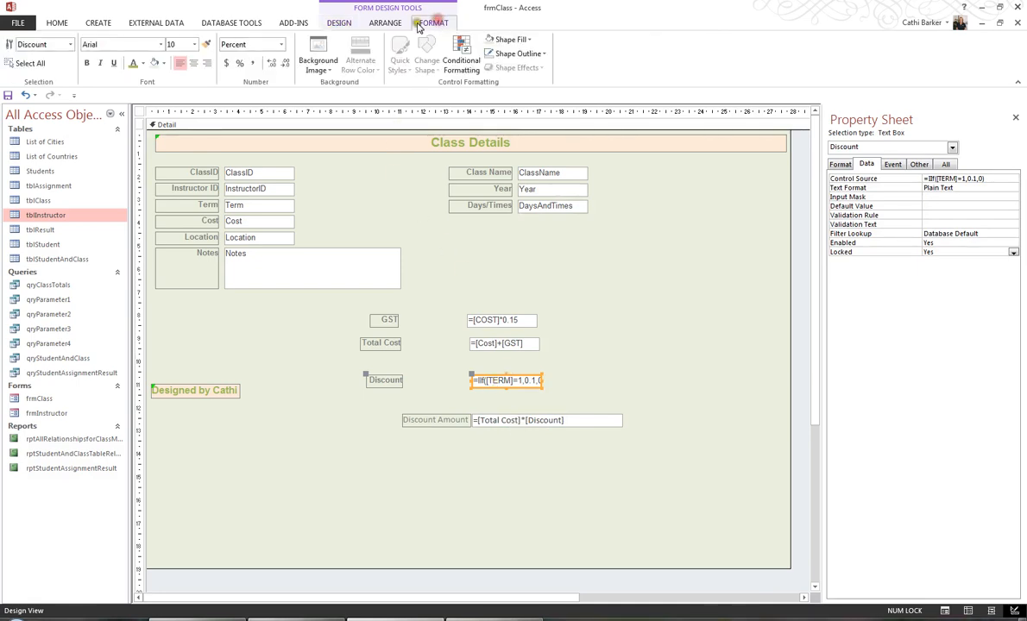
{"action": "left_click", "coordinate": [207, 45]}
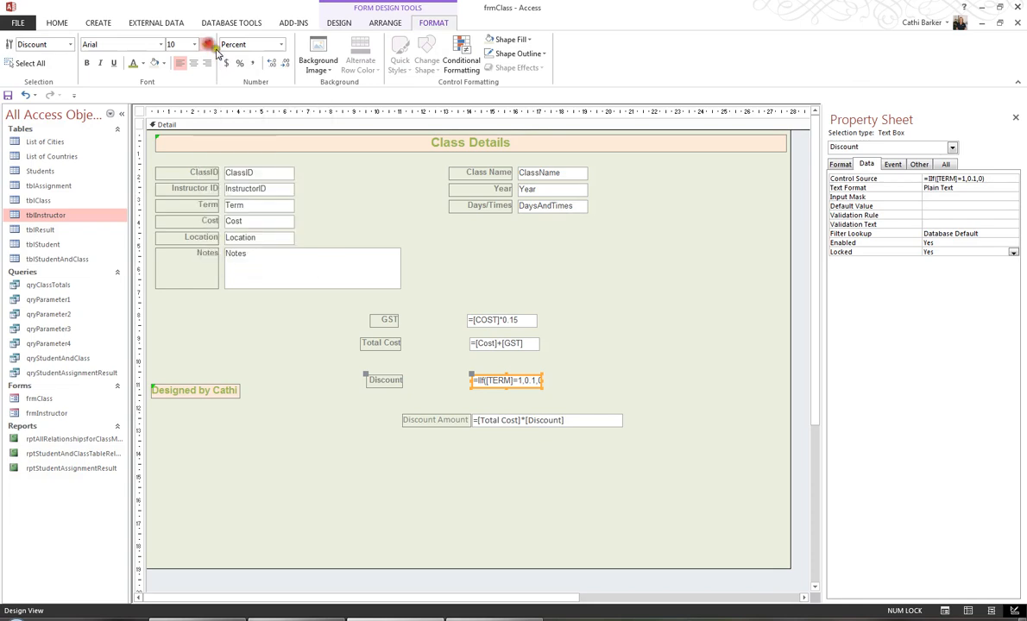
{"action": "left_click", "coordinate": [557, 423]}
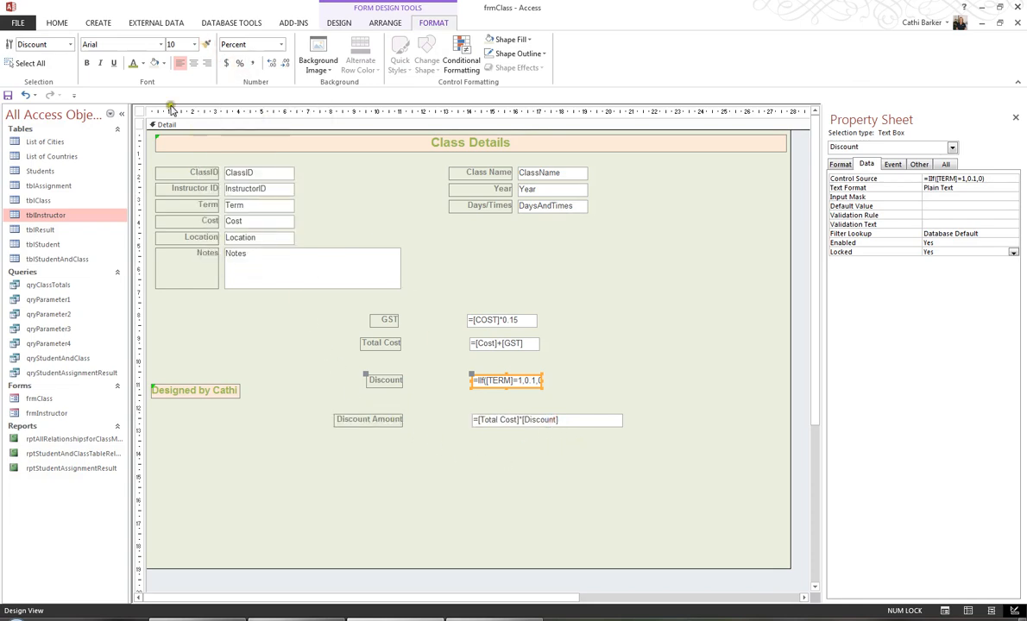
Check the Discount and Discount Amount values in Form View by stepping through all the class records.
{"action": "left_click", "coordinate": [56, 24]}
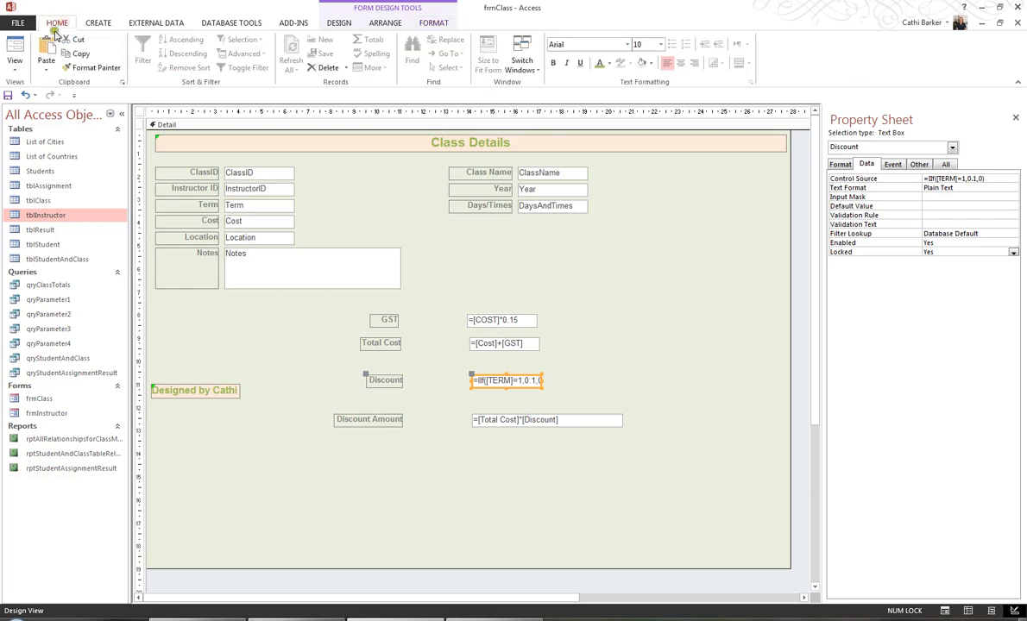
{"action": "left_click", "coordinate": [15, 69]}
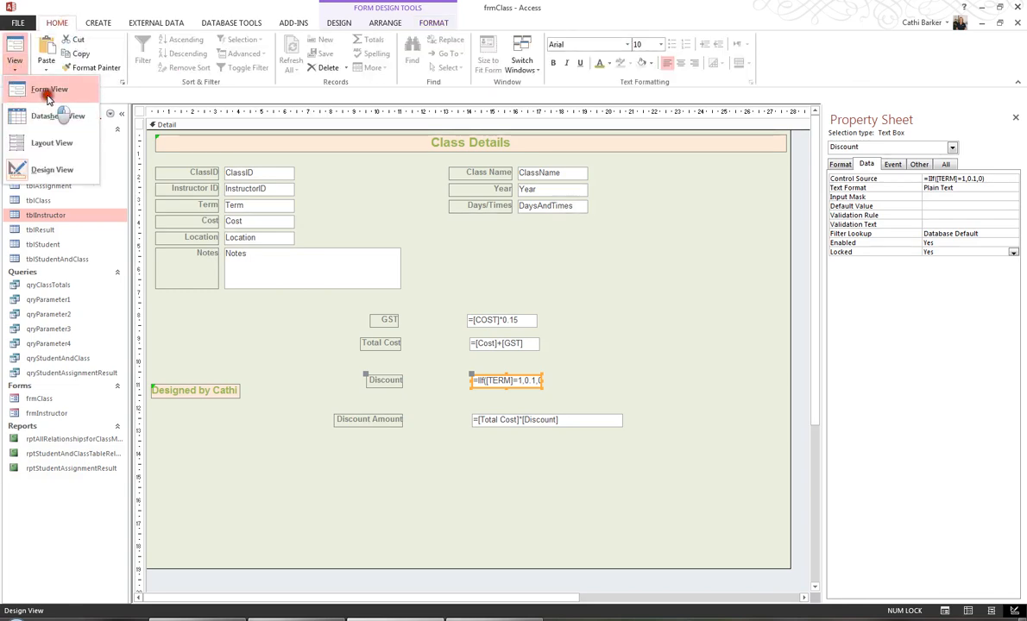
{"action": "left_click", "coordinate": [36, 87]}
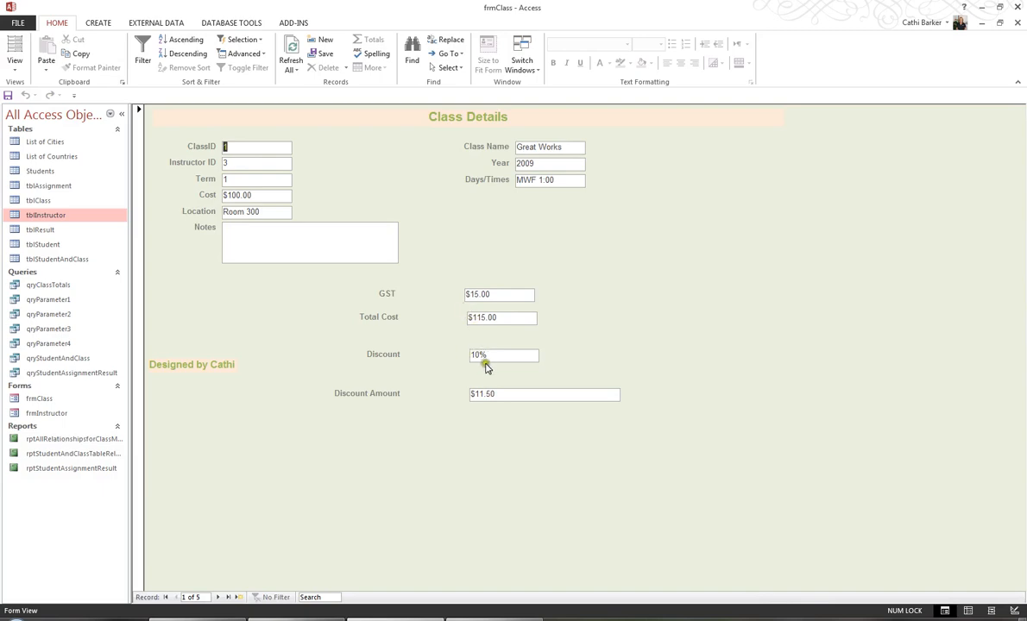
{"action": "left_click", "coordinate": [219, 599]}
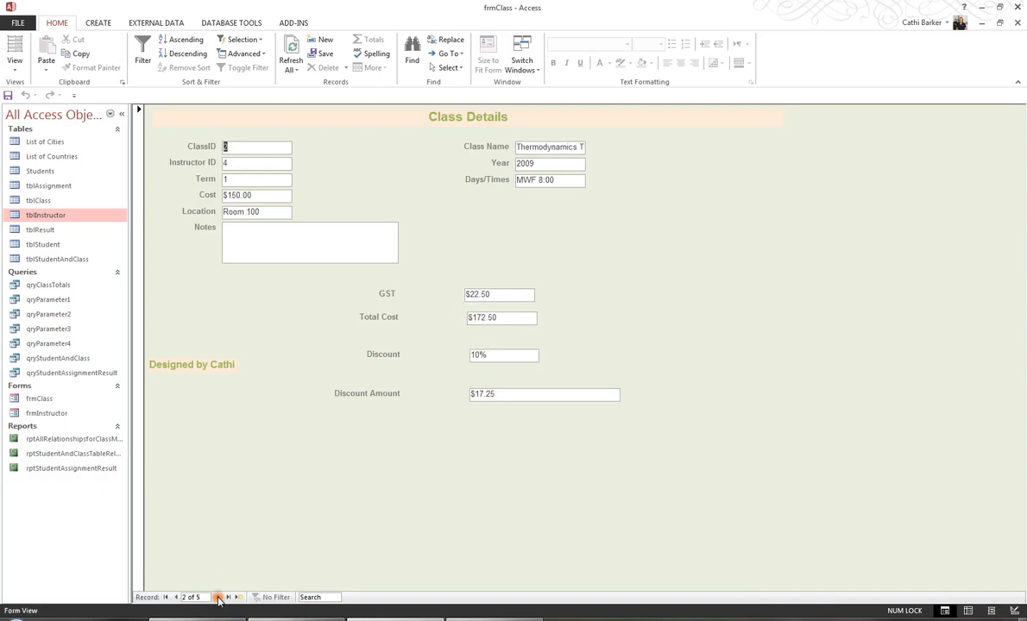
{"action": "left_click", "coordinate": [219, 599]}
{"action": "left_click", "coordinate": [219, 599]}
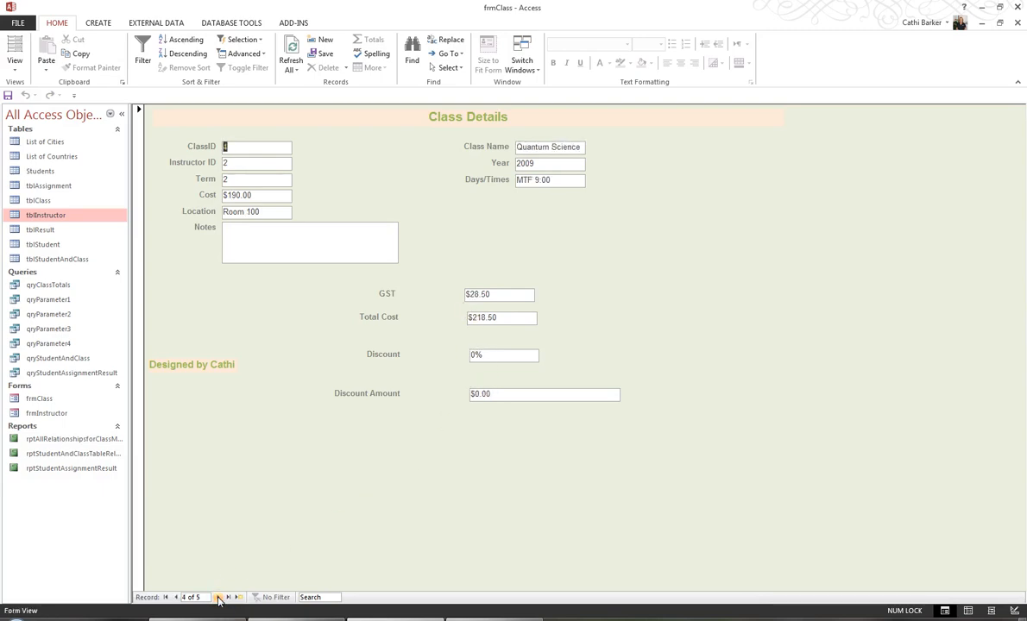
{"action": "left_click", "coordinate": [219, 599]}
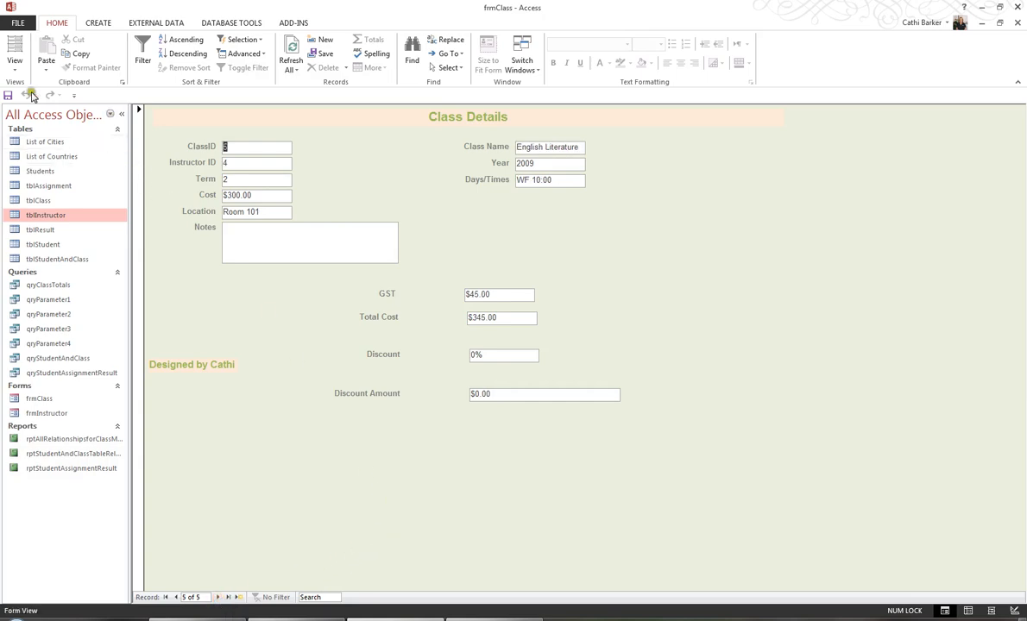
In Design View, add a text box below Discount Amount and caption its label Today.
{"action": "left_click", "coordinate": [14, 69]}
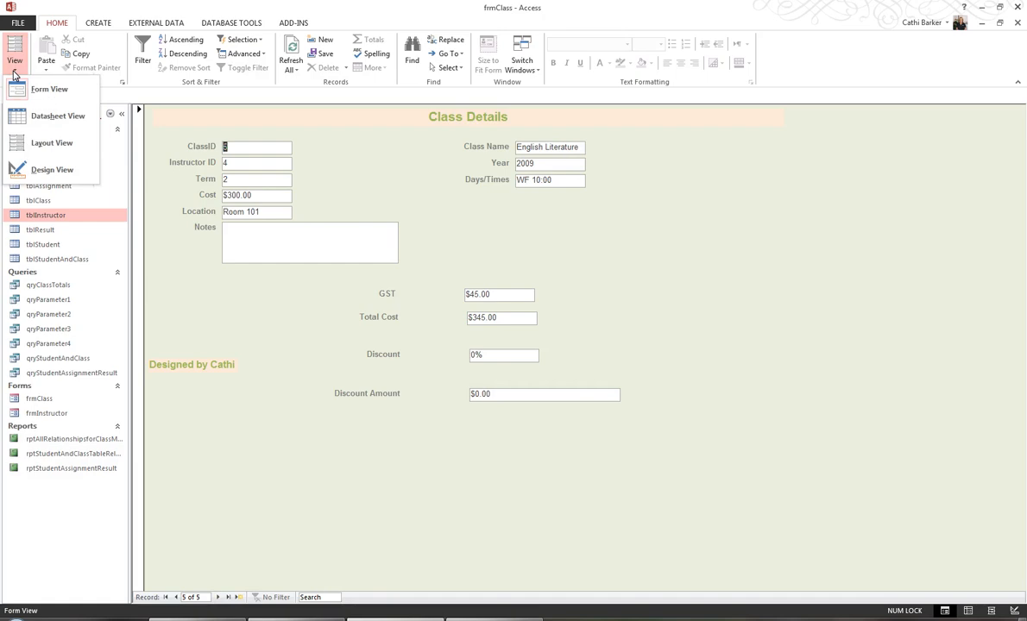
{"action": "left_click", "coordinate": [43, 170]}
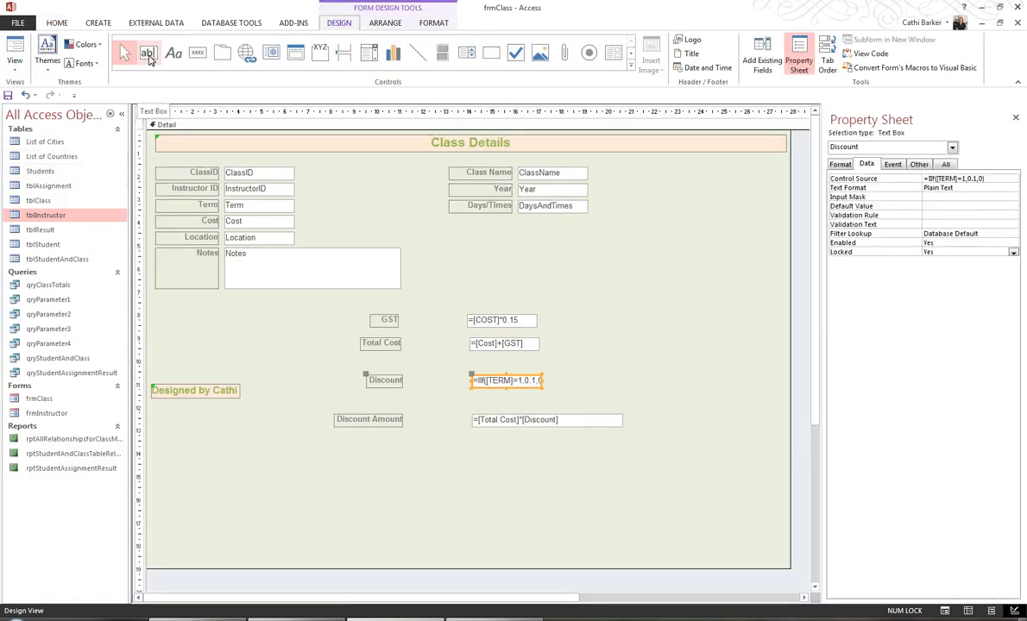
{"action": "left_click", "coordinate": [149, 55]}
{"action": "left_click", "coordinate": [449, 453]}
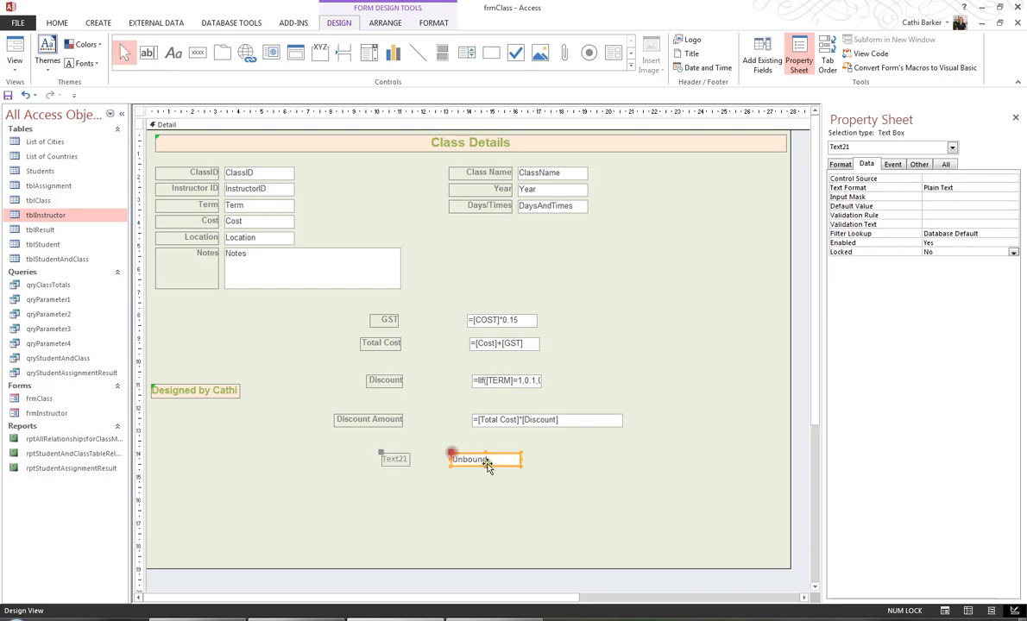
{"action": "left_click", "coordinate": [404, 463]}
{"action": "double_click", "coordinate": [403, 462]}
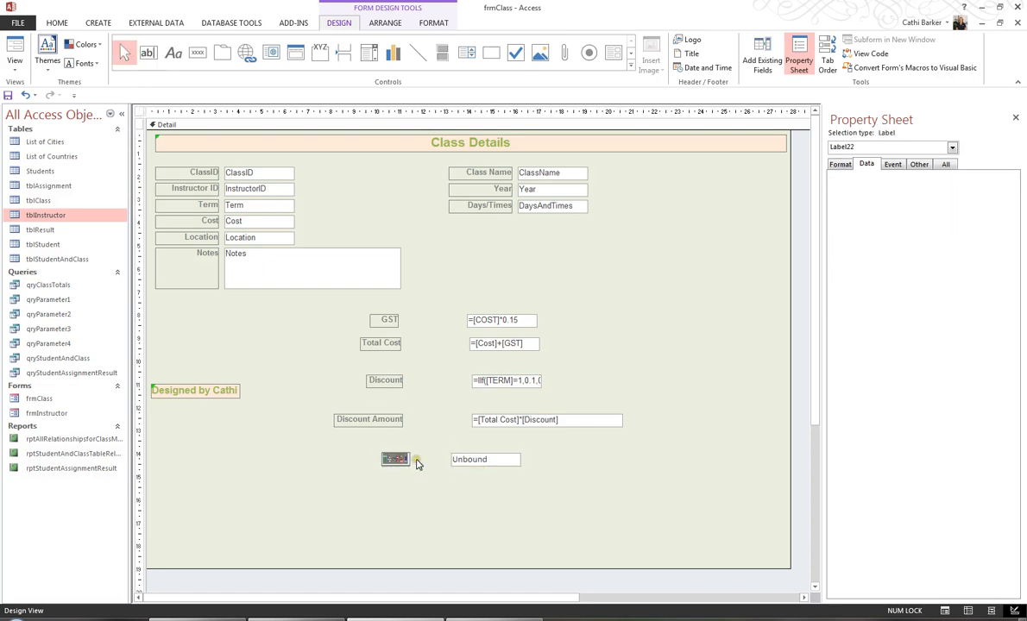
{"action": "type", "text": "Today"}
Name the new text box Today and set its control source to =Date().
{"action": "left_click", "coordinate": [469, 461]}
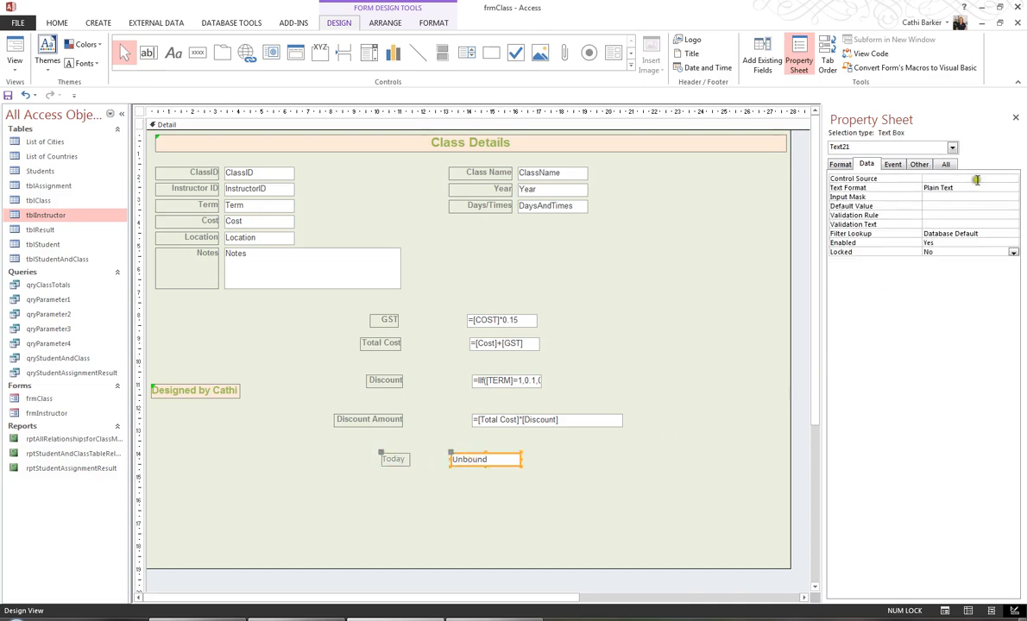
{"action": "left_click", "coordinate": [945, 163]}
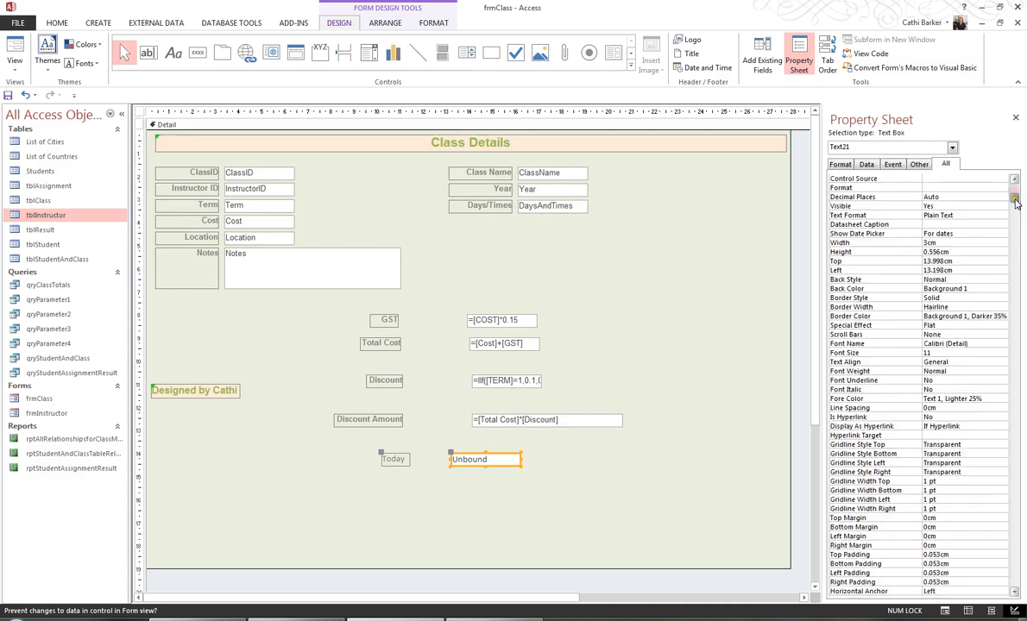
{"action": "left_click_drag", "start_coordinate": [1016, 192], "coordinate": [1015, 187]}
{"action": "left_click", "coordinate": [873, 179]}
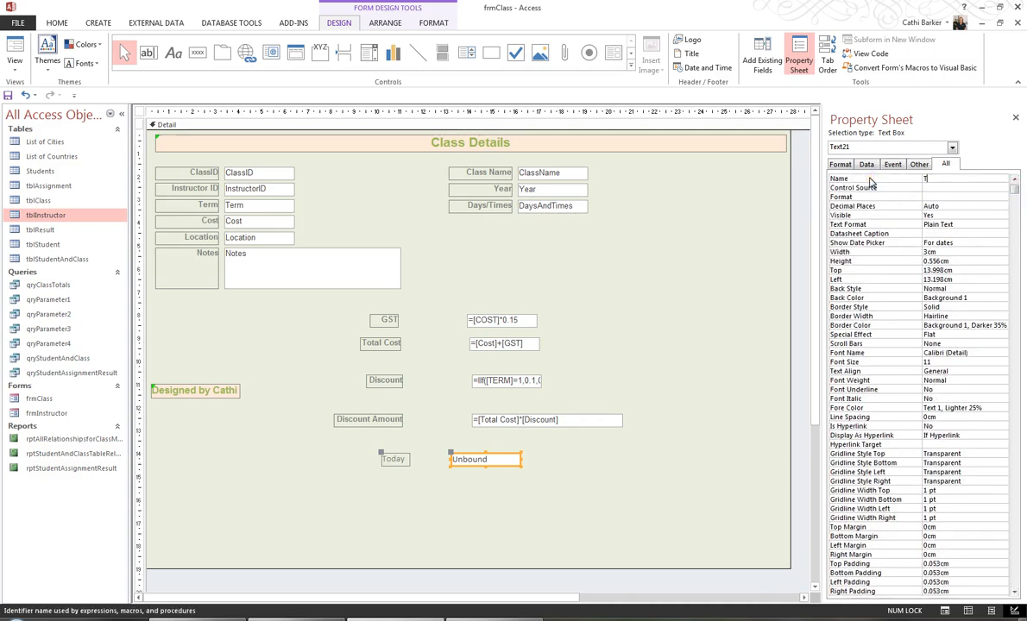
{"action": "key", "text": "Return"}
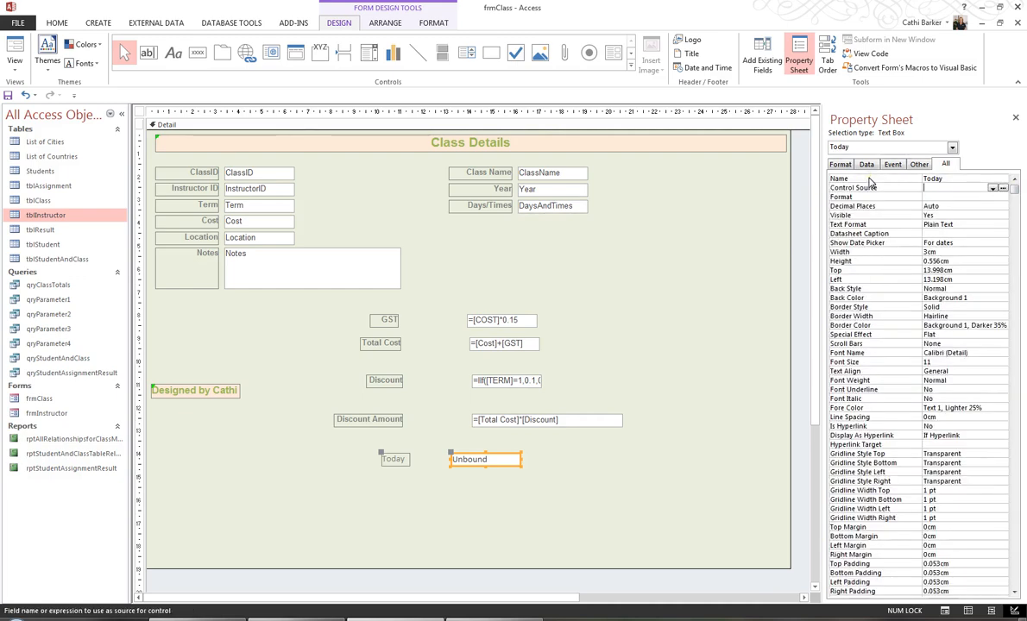
{"action": "type", "text": "=date()"}
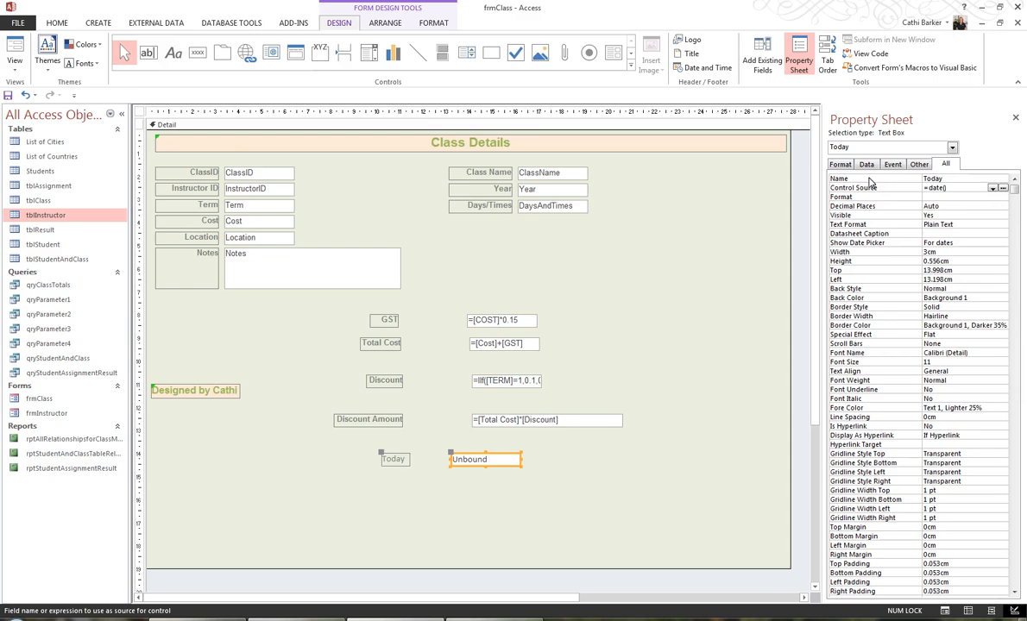
{"action": "key", "text": "Return"}
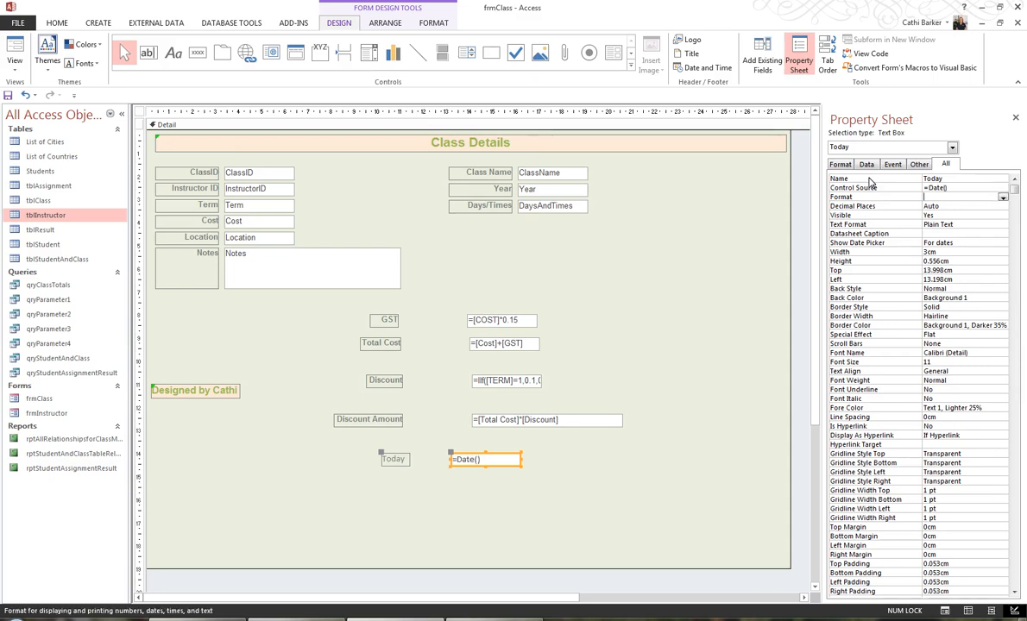
Set the Today text box's format to Long Date and its Tab Stop to No.
{"action": "type", "text": "Long Date"}
{"action": "key", "text": "Return"}
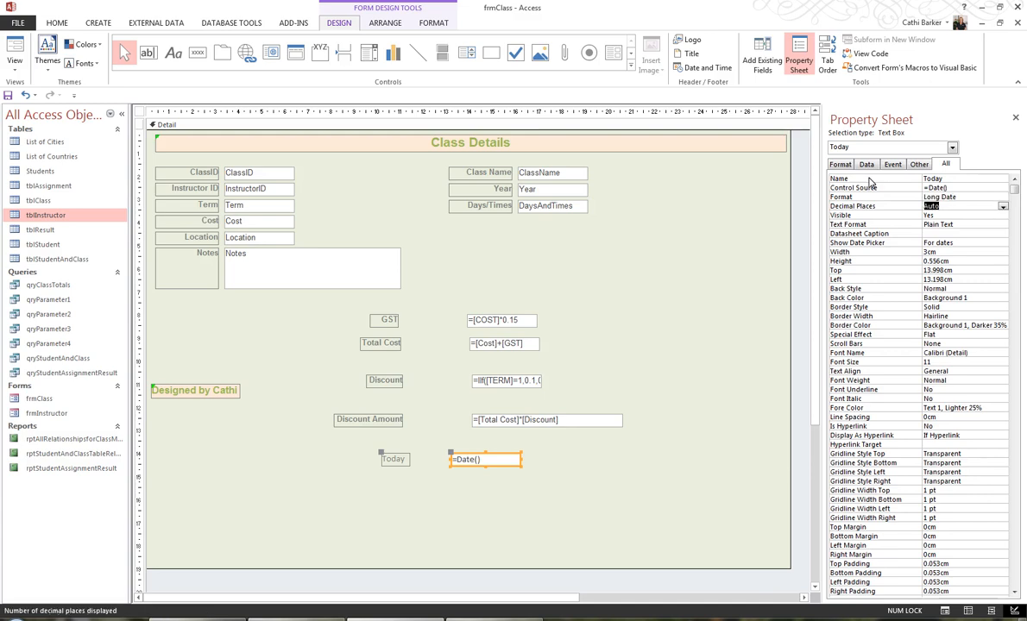
{"action": "left_click", "coordinate": [919, 164]}
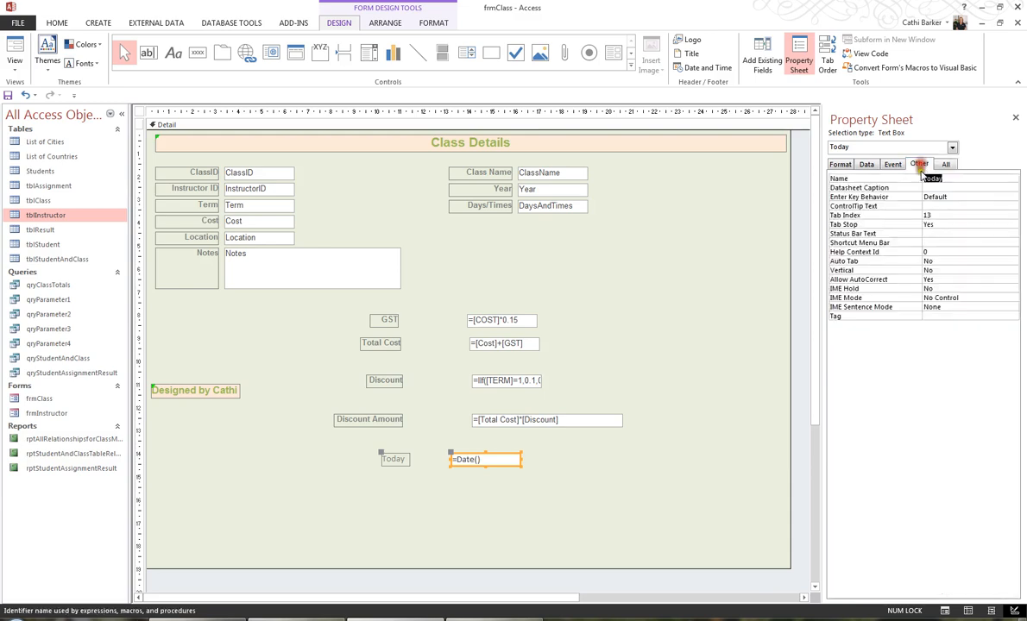
{"action": "double_click", "coordinate": [846, 226]}
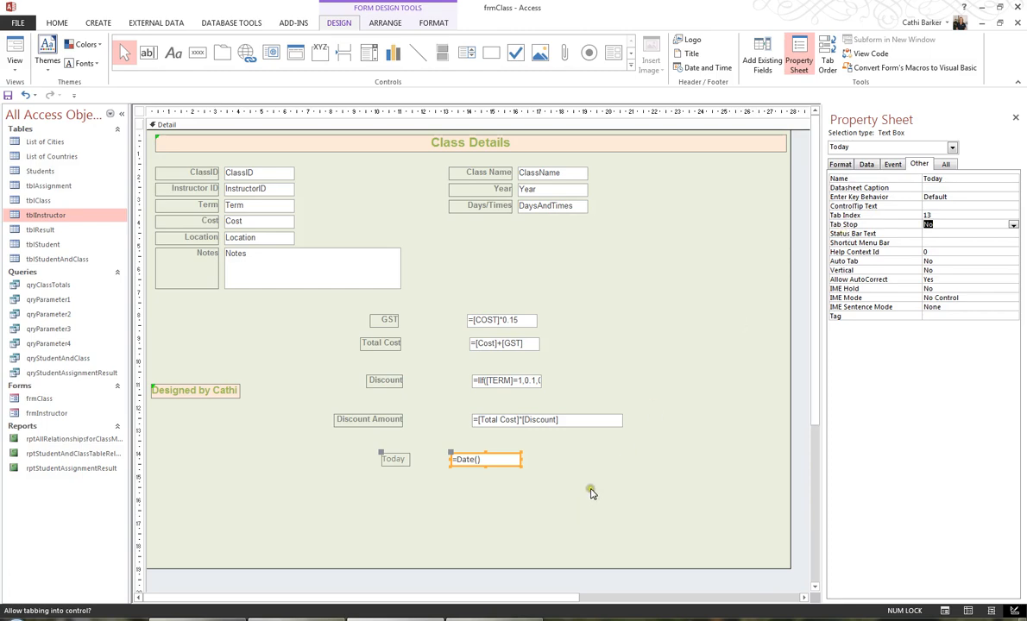
Copy the Discount Amount text box's formatting onto the Today text box with Format Painter.
{"action": "left_click", "coordinate": [579, 420]}
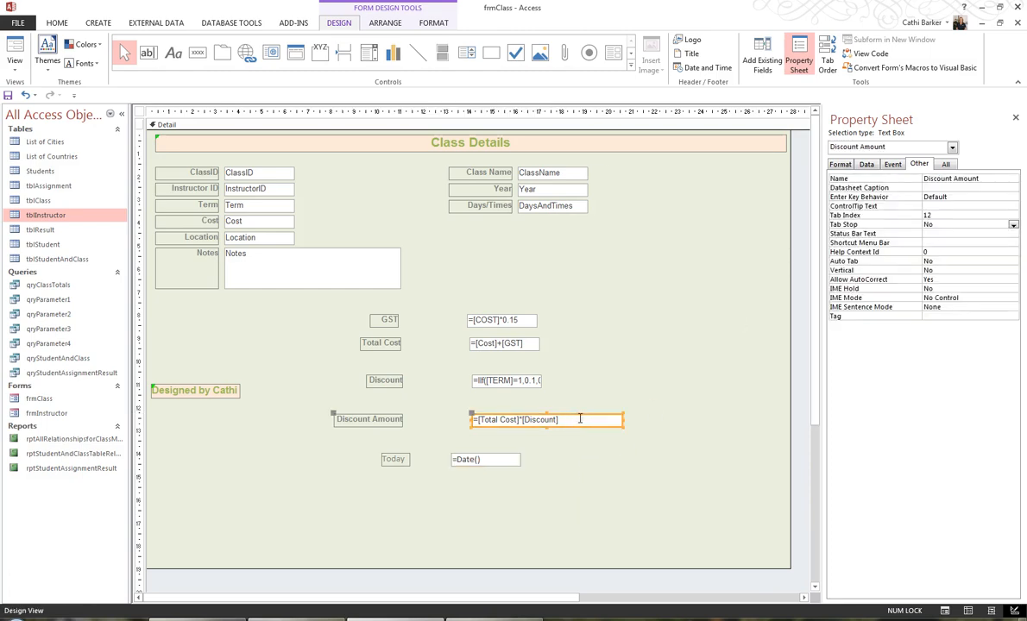
{"action": "left_click", "coordinate": [431, 24]}
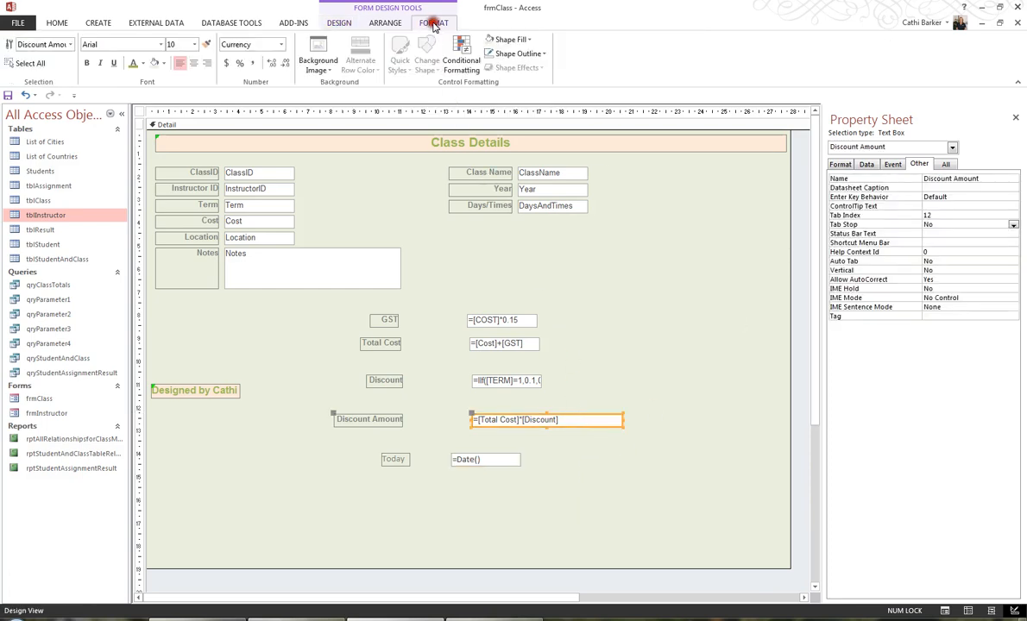
{"action": "left_click", "coordinate": [207, 46]}
{"action": "left_click", "coordinate": [489, 462]}
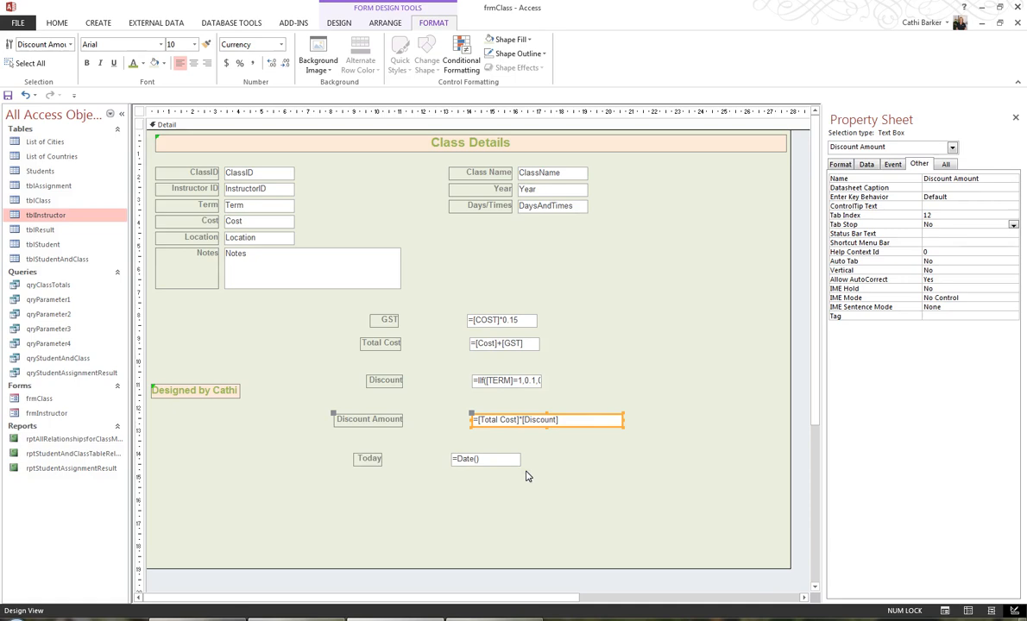
Check the Today date box in Form View across the class records and return to the first record.
{"action": "left_click", "coordinate": [57, 24]}
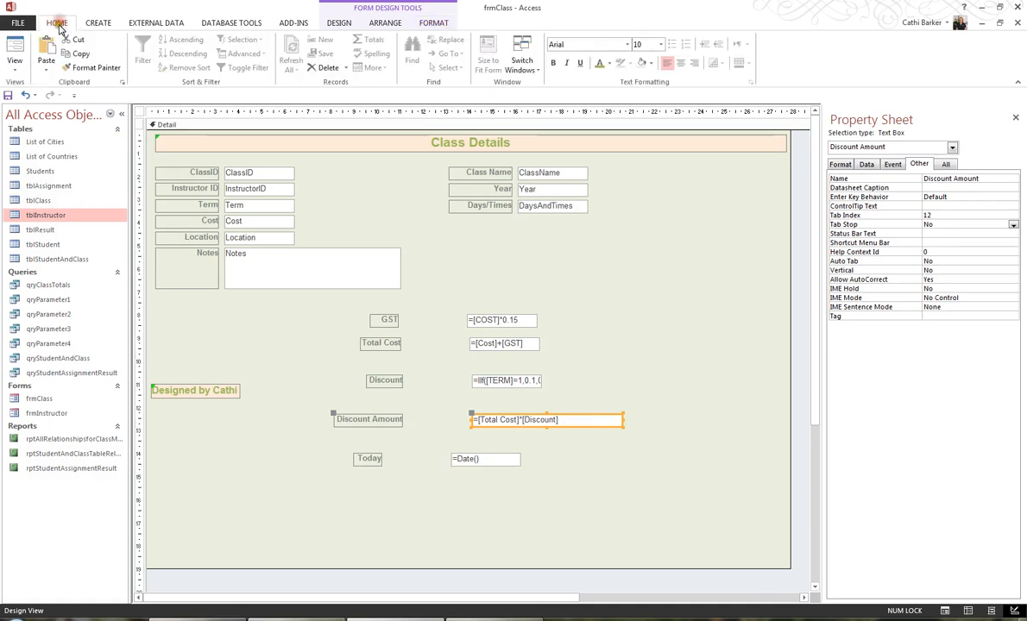
{"action": "left_click", "coordinate": [15, 68]}
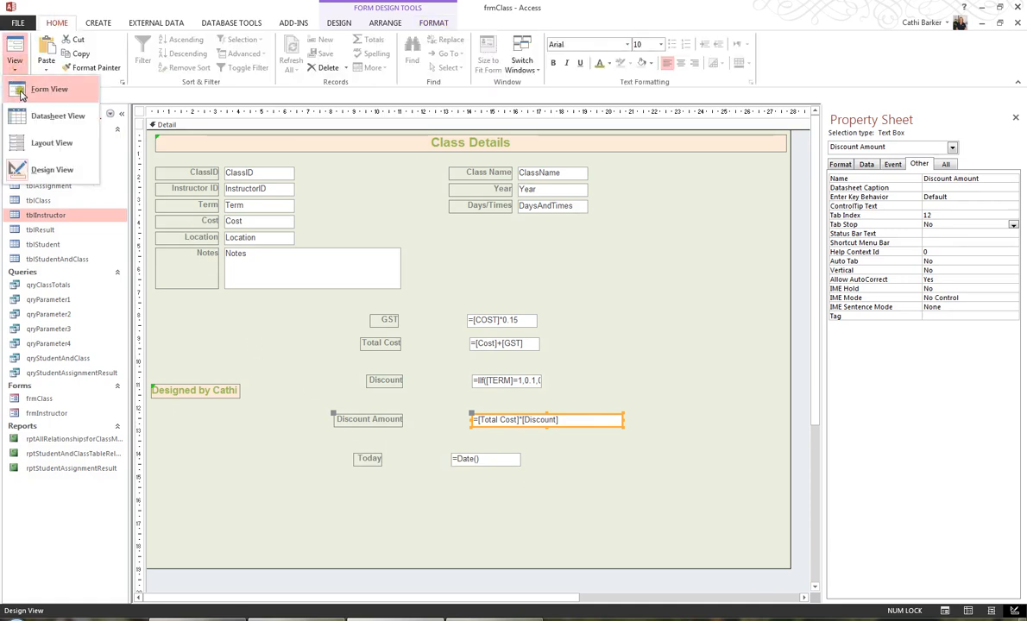
{"action": "left_click", "coordinate": [39, 90]}
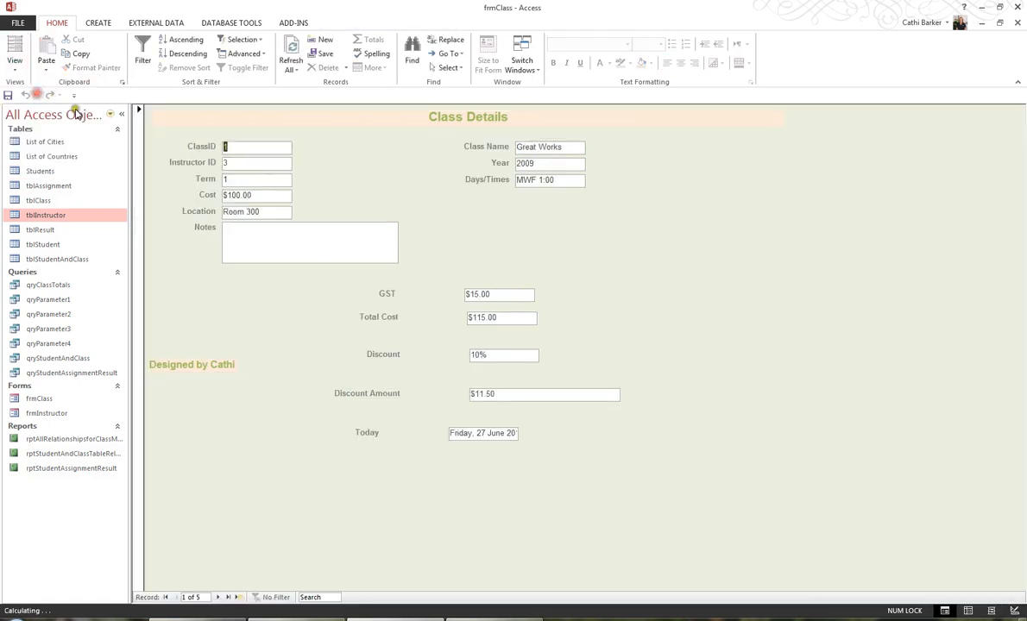
{"action": "left_click", "coordinate": [219, 598]}
{"action": "left_click", "coordinate": [219, 598]}
{"action": "left_click", "coordinate": [220, 598]}
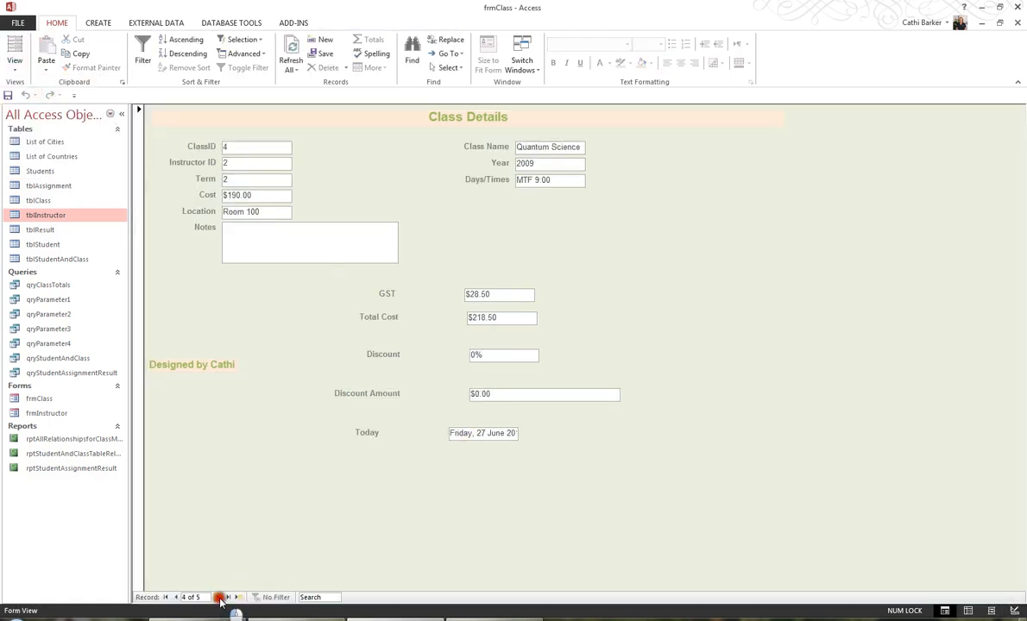
{"action": "left_click", "coordinate": [219, 598]}
{"action": "left_click", "coordinate": [166, 597]}
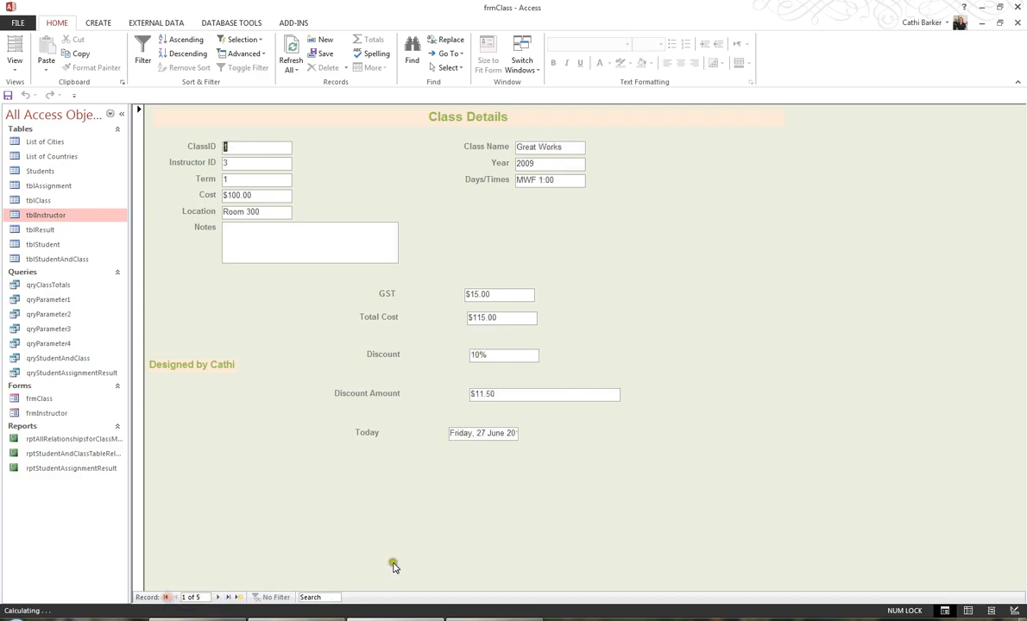
{"action": "left_click", "coordinate": [421, 476]}
In Design View, size all the field labels, from ClassID through Today and including Class Name, Year and Days/Times, to the widest.
{"action": "left_click", "coordinate": [14, 68]}
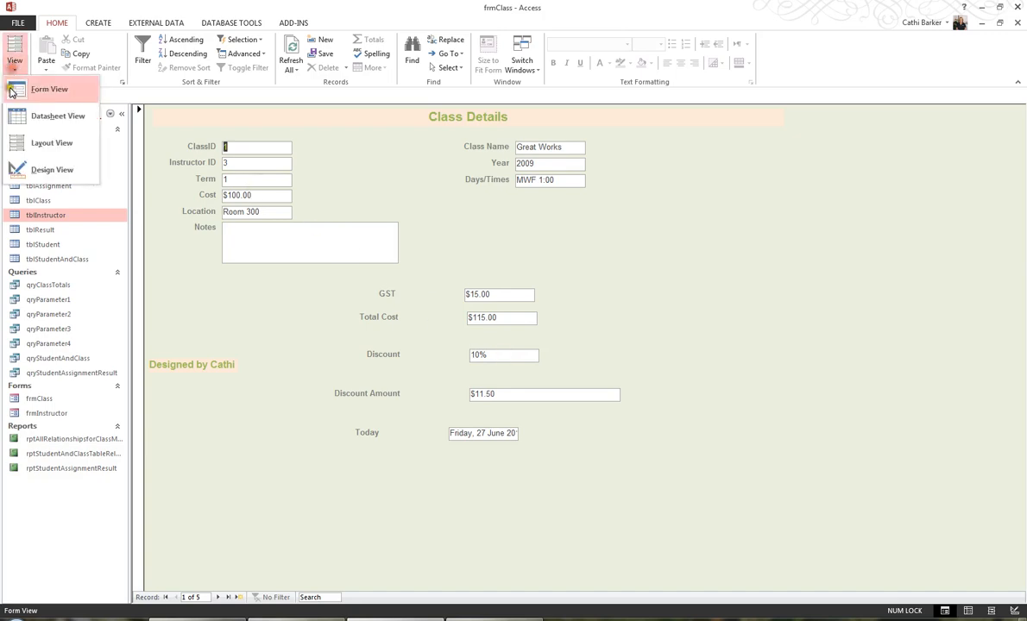
{"action": "left_click", "coordinate": [44, 169]}
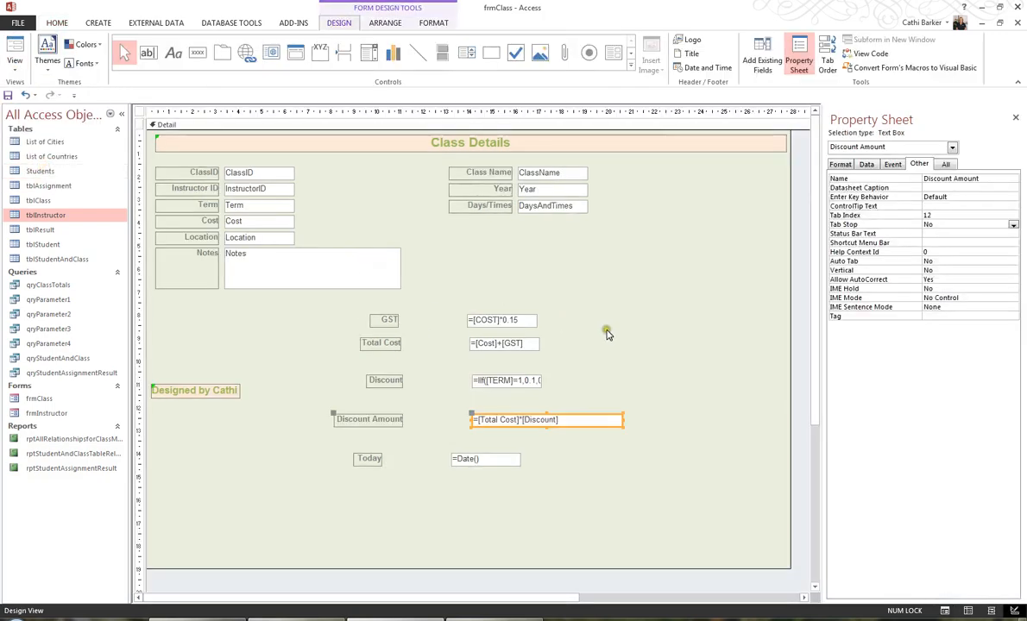
{"action": "left_click", "coordinate": [607, 333]}
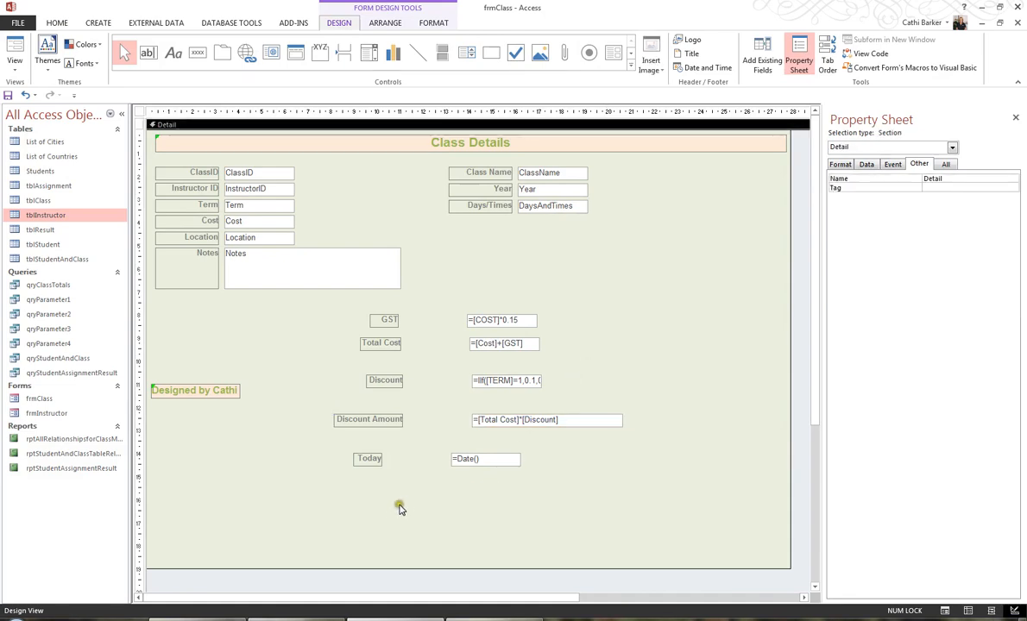
{"action": "left_click_drag", "start_coordinate": [368, 509], "coordinate": [393, 320]}
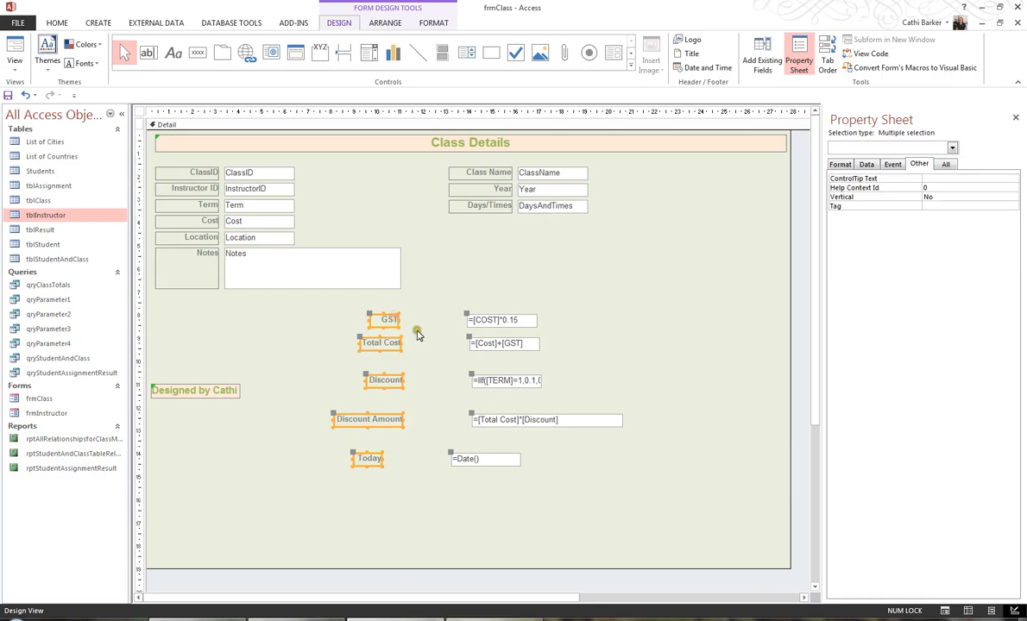
{"action": "left_click_drag", "start_coordinate": [195, 339], "coordinate": [188, 166]}
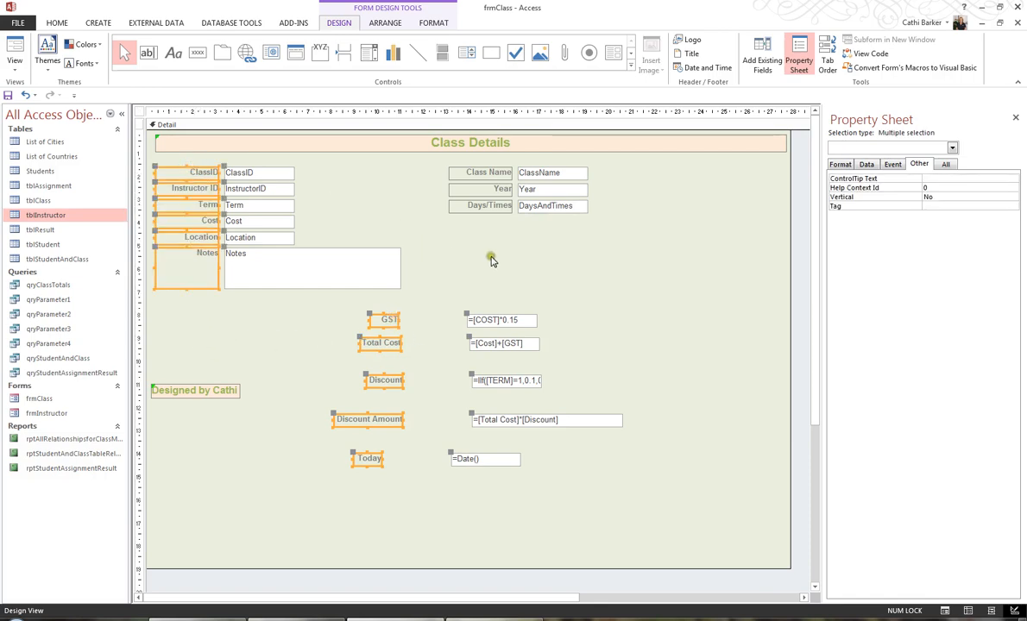
{"action": "left_click_drag", "start_coordinate": [466, 246], "coordinate": [486, 167]}
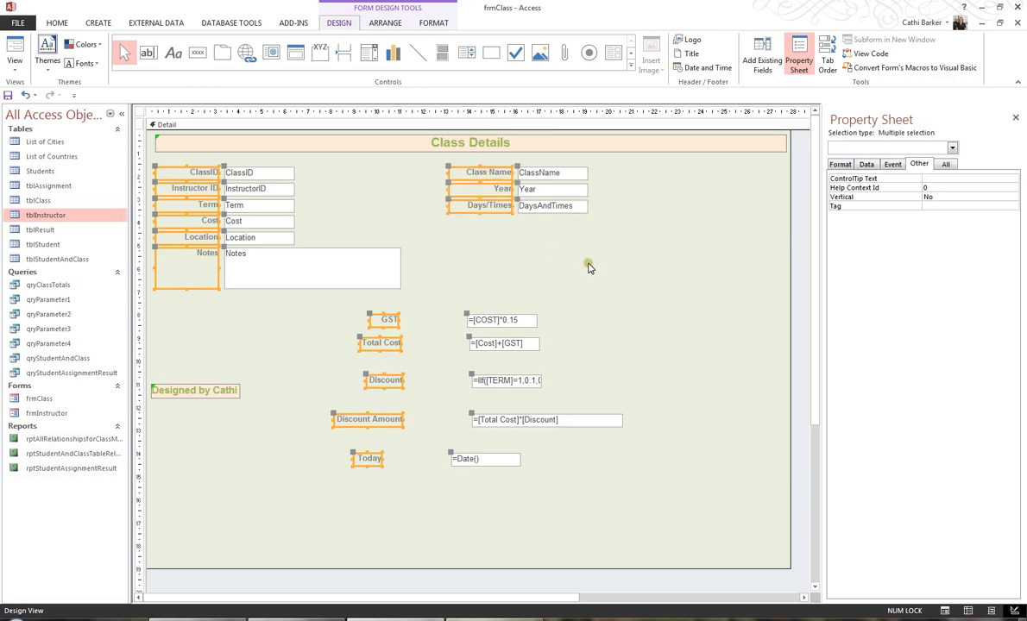
{"action": "left_click", "coordinate": [498, 359]}
{"action": "left_click", "coordinate": [436, 24]}
{"action": "left_click", "coordinate": [385, 24]}
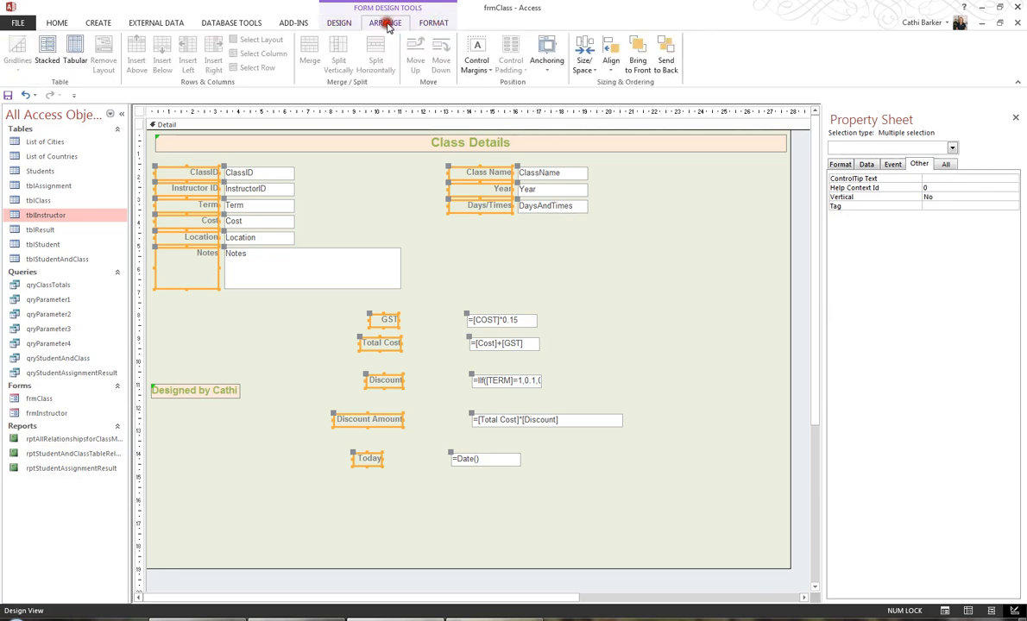
{"action": "left_click", "coordinate": [584, 62]}
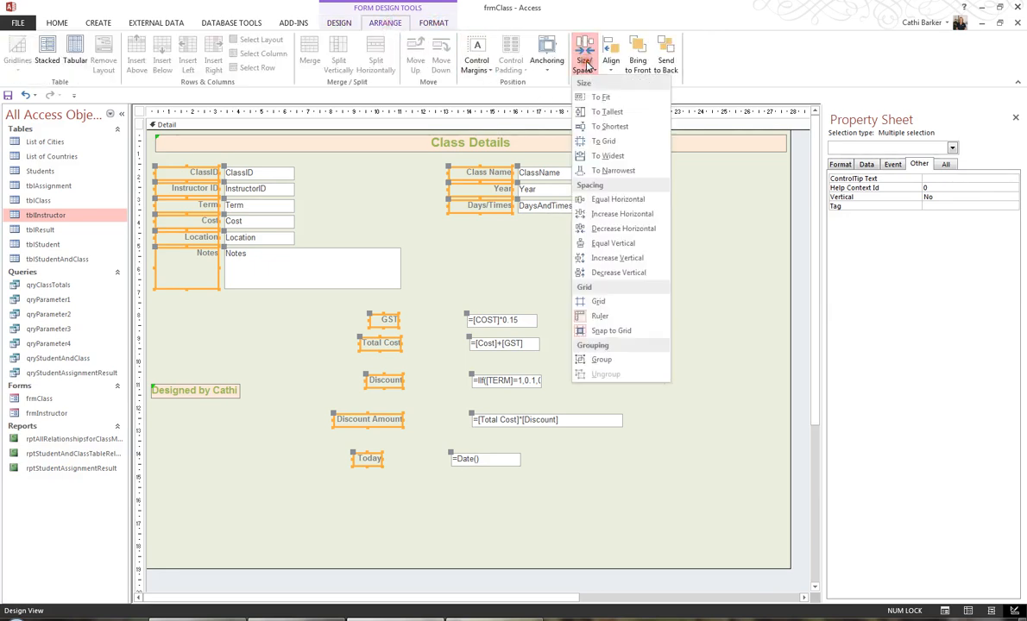
{"action": "left_click", "coordinate": [612, 156]}
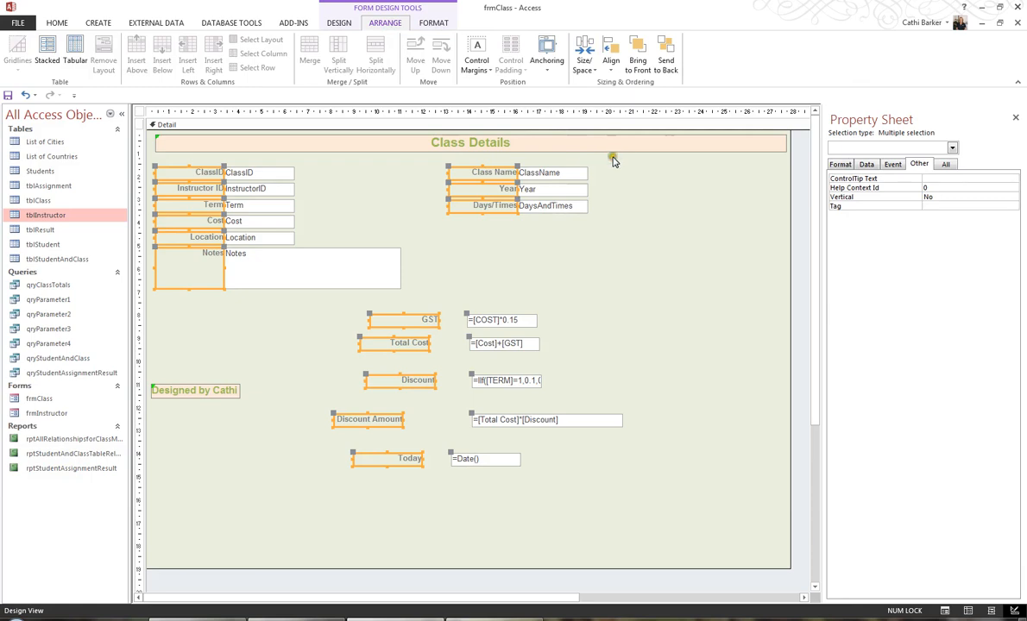
{"action": "left_click", "coordinate": [599, 271]}
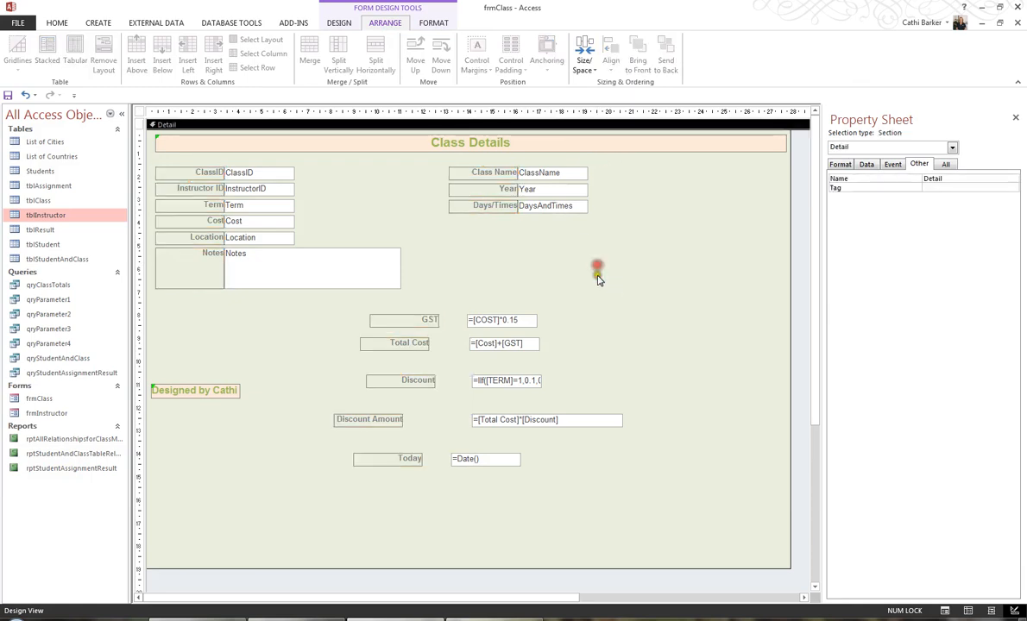
Move Location and Notes to the lower part of the form and stack GST, Total Cost, Discount and Discount Amount beneath Cost.
{"action": "left_click_drag", "start_coordinate": [207, 313], "coordinate": [286, 512]}
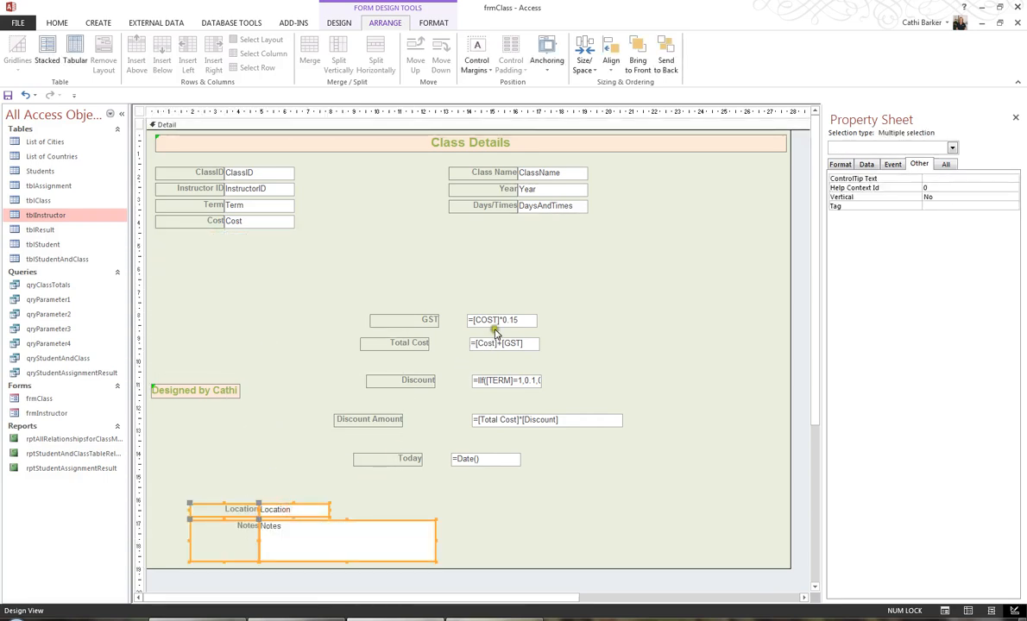
{"action": "left_click_drag", "start_coordinate": [472, 321], "coordinate": [250, 241]}
{"action": "left_click_drag", "start_coordinate": [492, 346], "coordinate": [252, 258]}
{"action": "left_click", "coordinate": [488, 381]}
{"action": "left_click_drag", "start_coordinate": [488, 381], "coordinate": [296, 273]}
{"action": "left_click", "coordinate": [511, 419]}
{"action": "left_click_drag", "start_coordinate": [511, 419], "coordinate": [332, 296]}
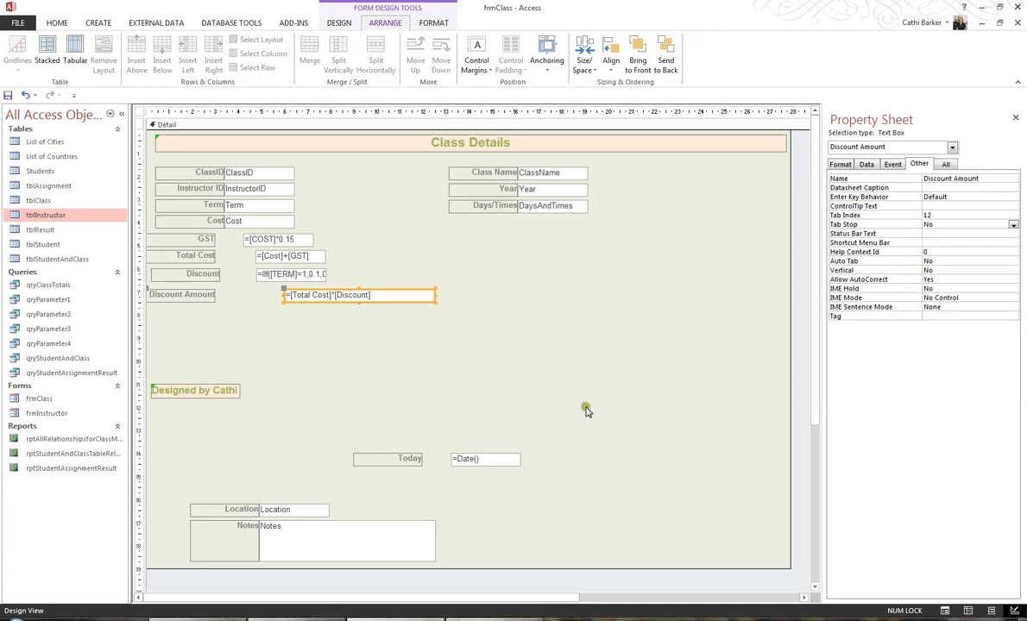
Align the labels from ClassID through Discount Amount to the right.
{"action": "left_click_drag", "start_coordinate": [190, 353], "coordinate": [199, 174]}
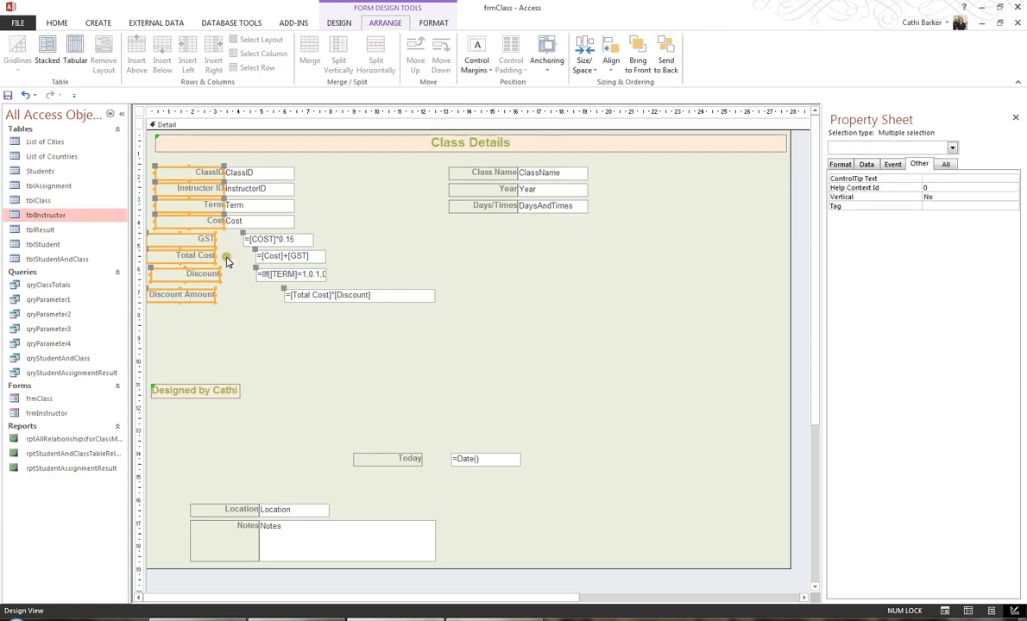
{"action": "left_click", "coordinate": [611, 67]}
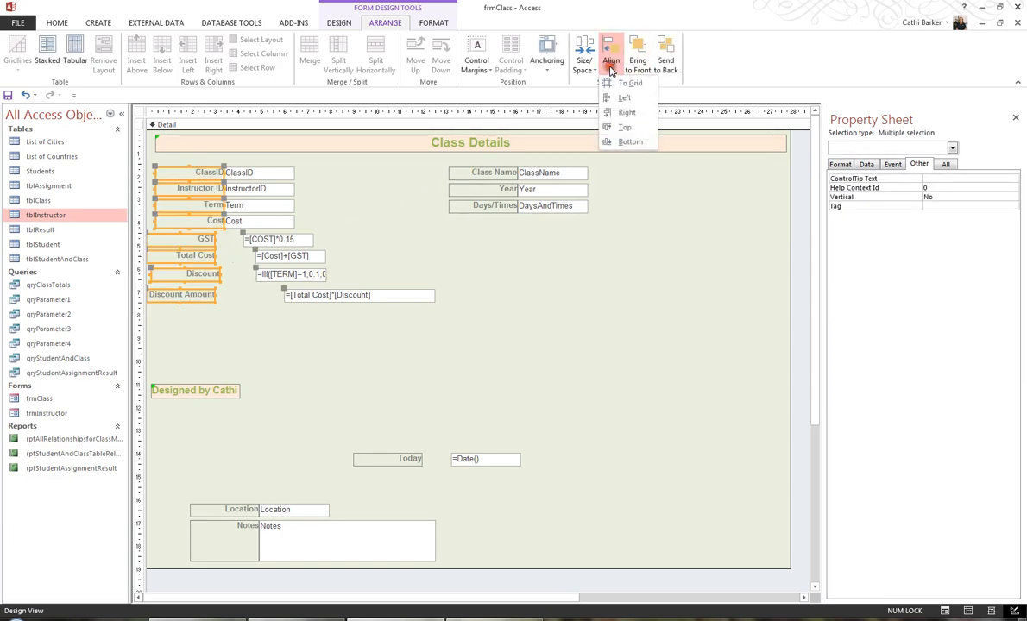
{"action": "left_click", "coordinate": [623, 112]}
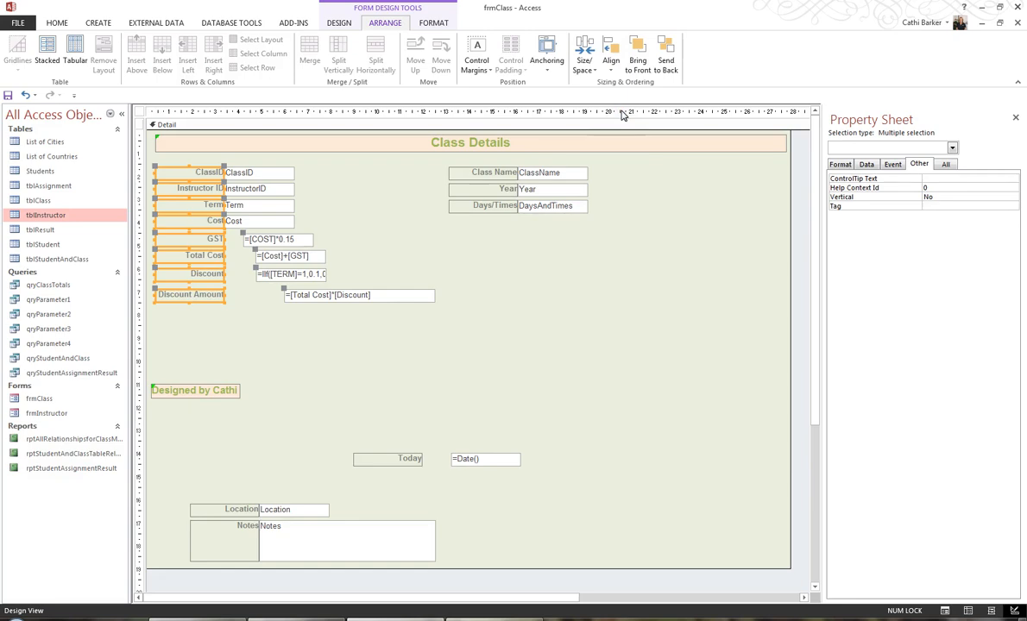
Size the text boxes from ClassID through Discount Amount to the narrowest and align them left.
{"action": "left_click_drag", "start_coordinate": [306, 352], "coordinate": [265, 172]}
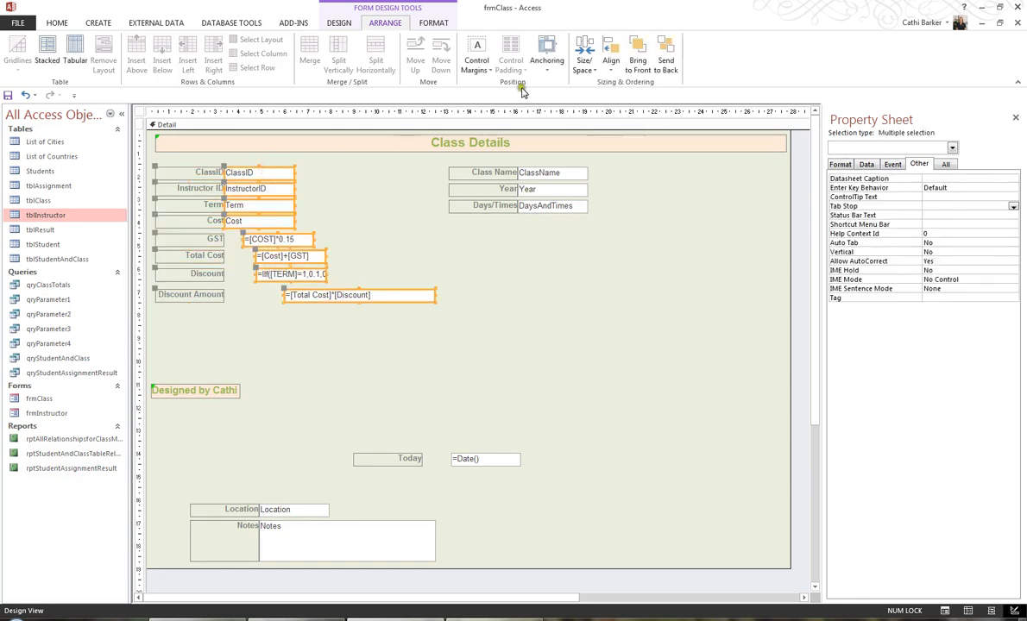
{"action": "left_click", "coordinate": [584, 68]}
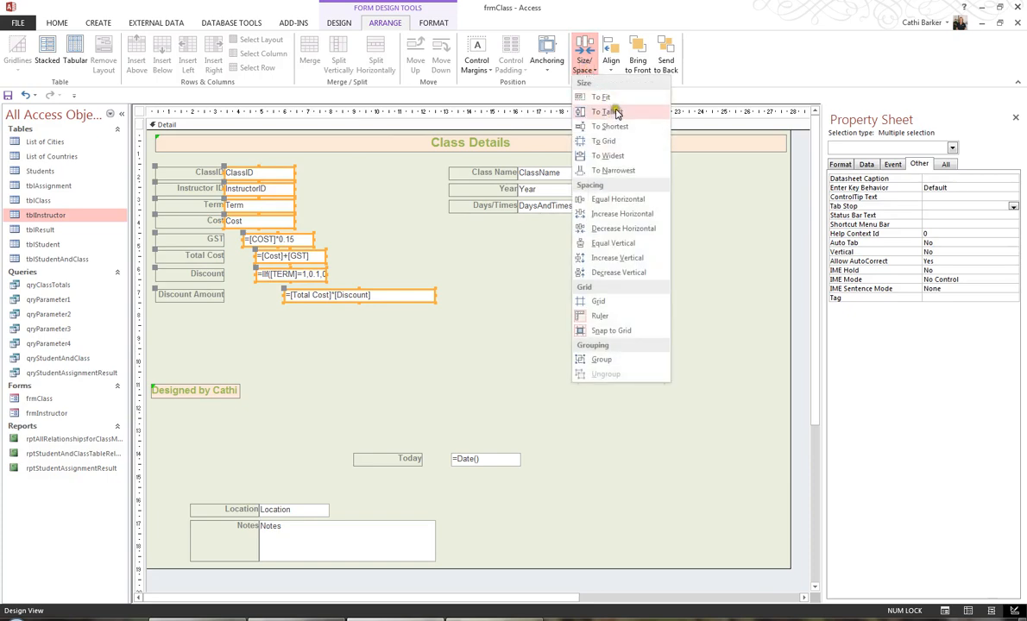
{"action": "left_click", "coordinate": [617, 174]}
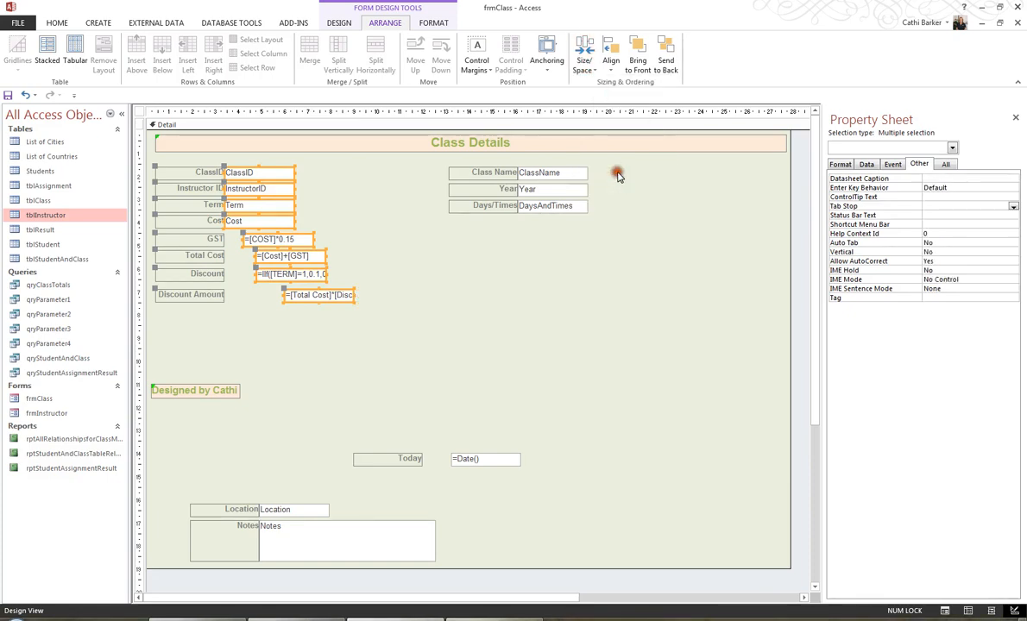
{"action": "left_click", "coordinate": [612, 67]}
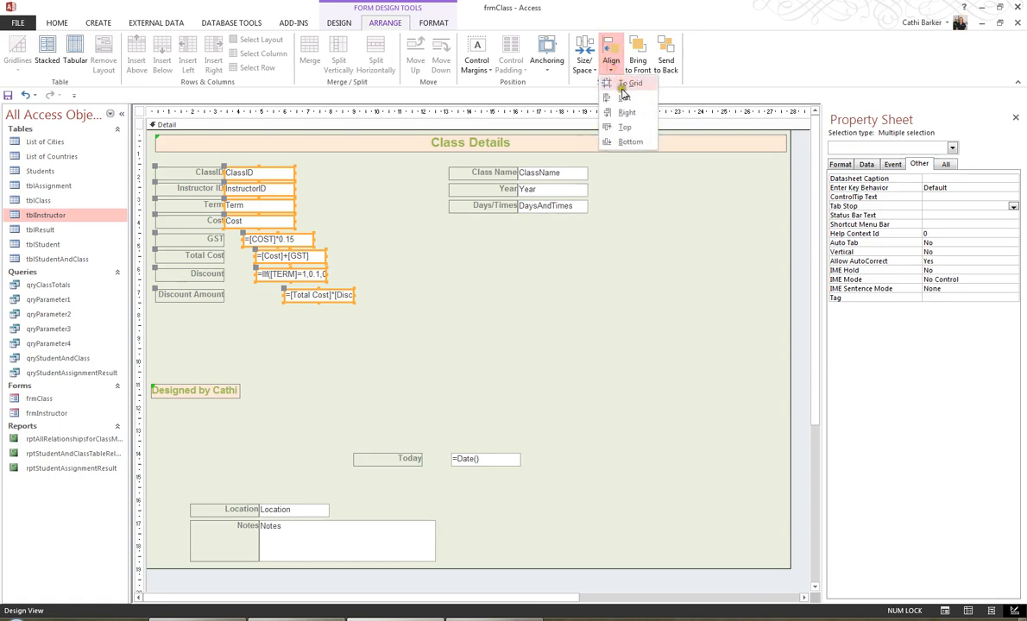
{"action": "left_click", "coordinate": [625, 98]}
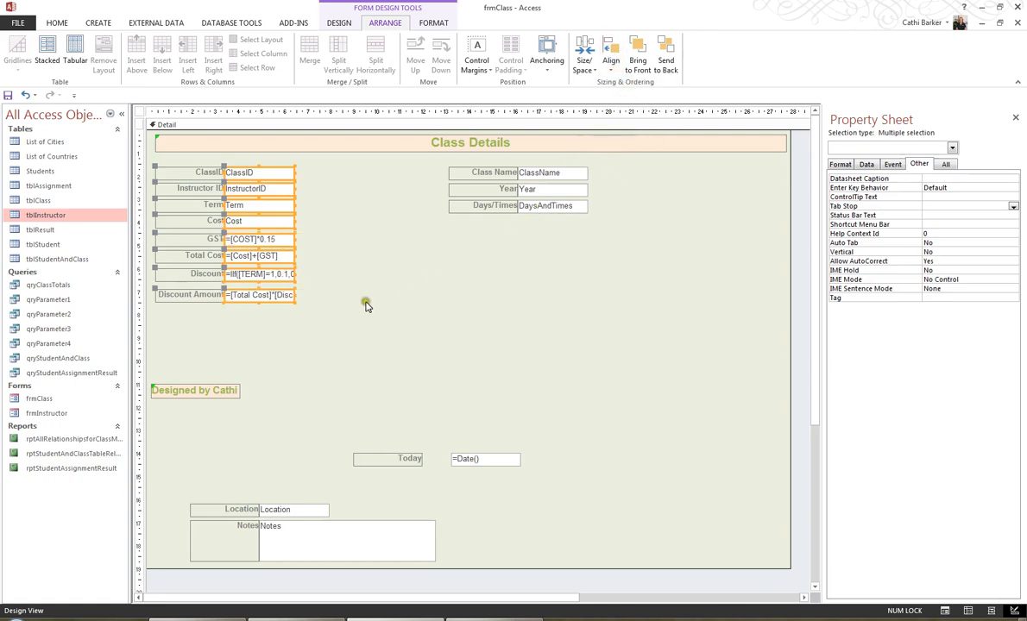
{"action": "left_click", "coordinate": [276, 326]}
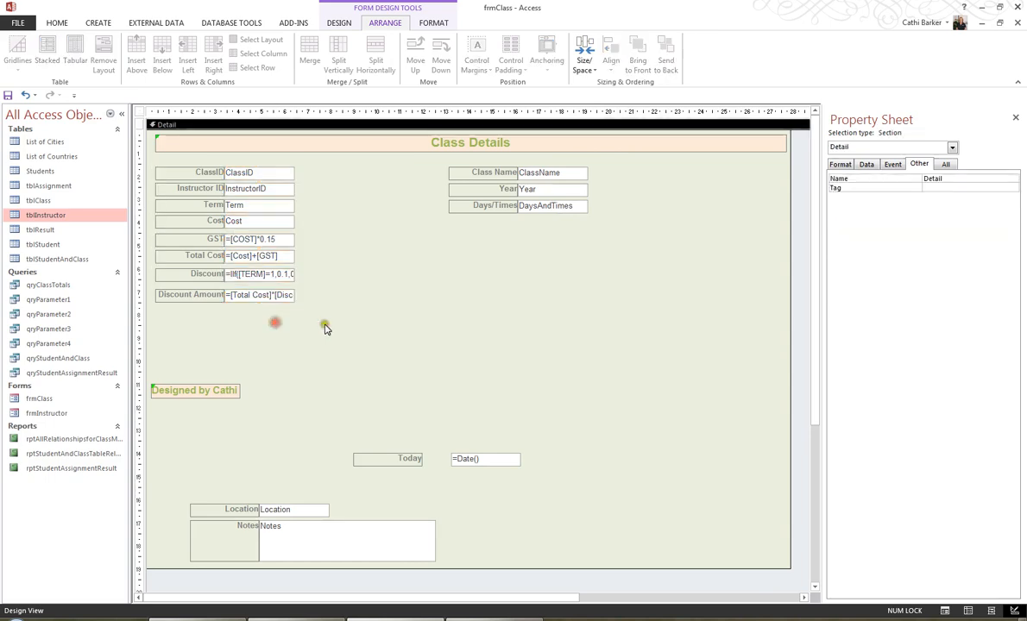
Try to decrease and increase the horizontal spacing between the ClassID through Discount Amount labels and text boxes.
{"action": "left_click_drag", "start_coordinate": [180, 336], "coordinate": [285, 166]}
{"action": "left_click", "coordinate": [586, 68]}
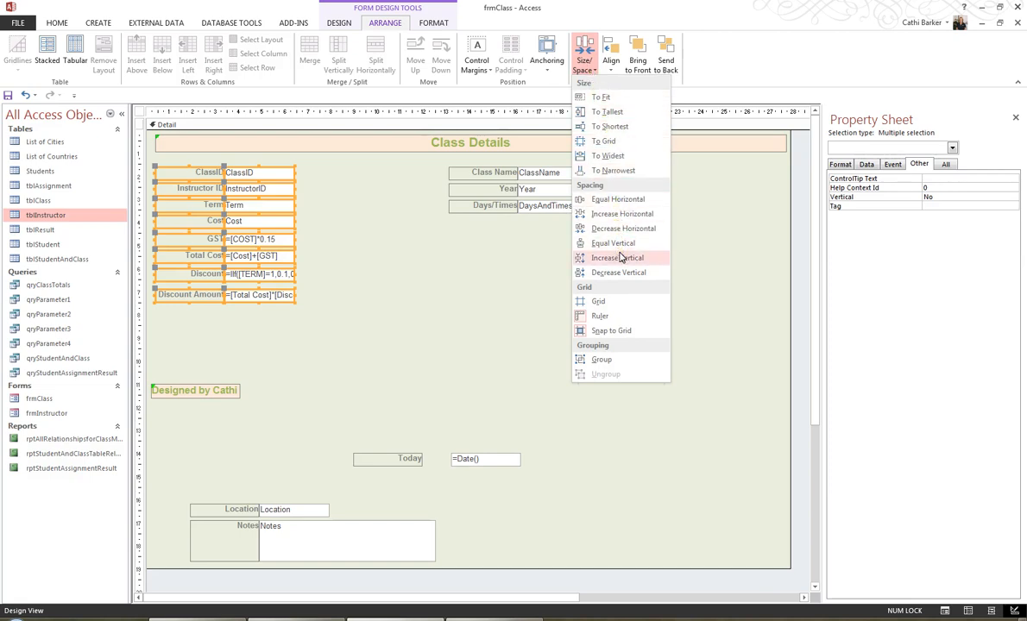
{"action": "left_click", "coordinate": [626, 226]}
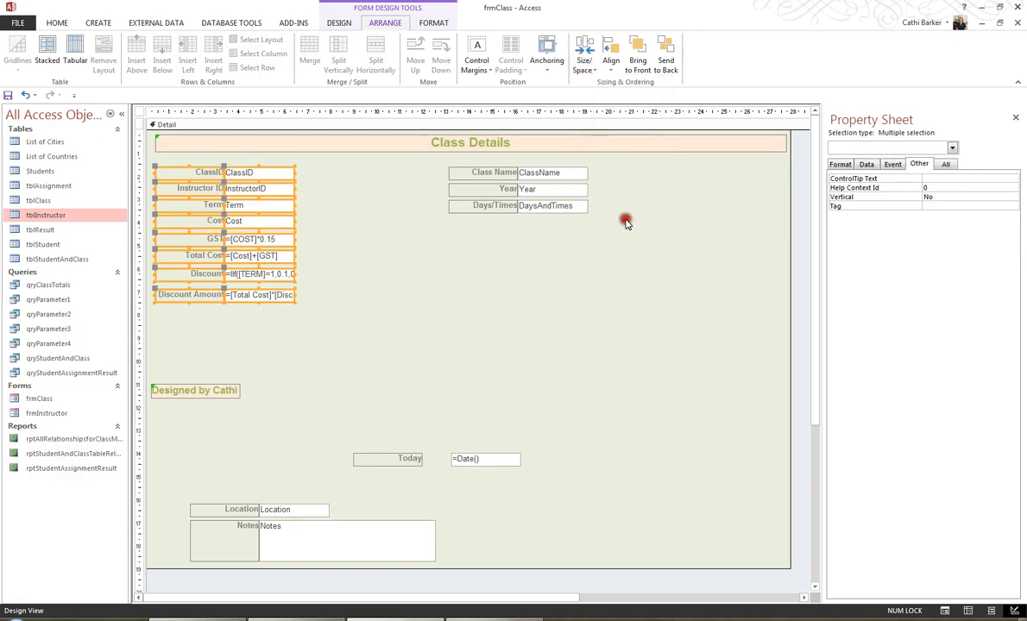
{"action": "left_click", "coordinate": [585, 57]}
{"action": "left_click", "coordinate": [617, 216]}
{"action": "left_click", "coordinate": [374, 301]}
Resize the ClassID through Discount Amount text boxes together, leaving a small gap after the labels and extending their right edges slightly.
{"action": "left_click_drag", "start_coordinate": [294, 347], "coordinate": [227, 173]}
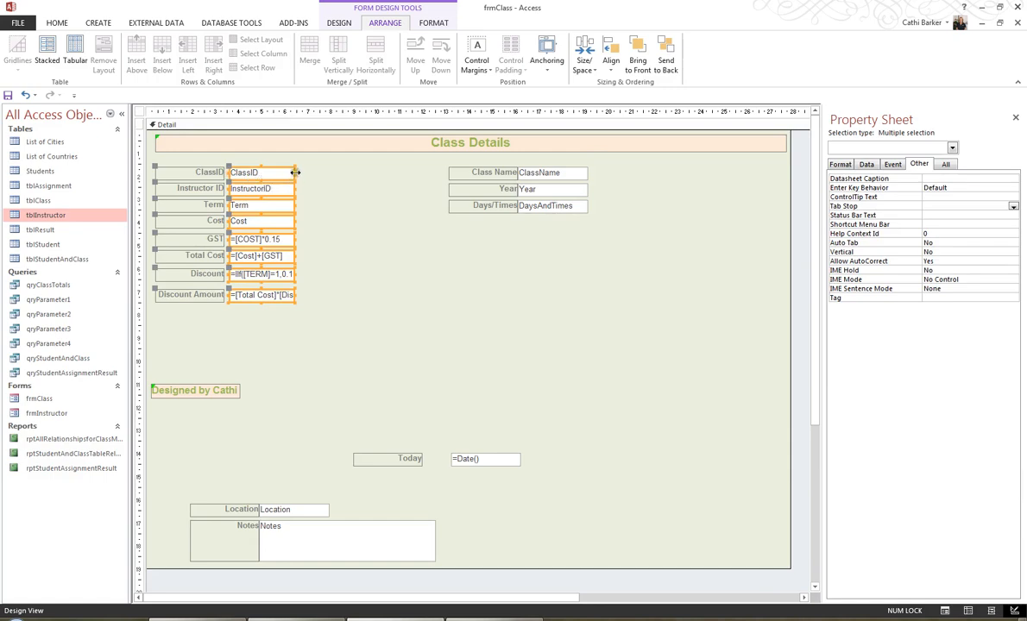
{"action": "mouse_move", "coordinate": [296, 173]}
{"action": "left_mouse_down"}
{"action": "mouse_move", "coordinate": [320, 174]}
{"action": "mouse_move", "coordinate": [302, 174]}
{"action": "left_mouse_up"}
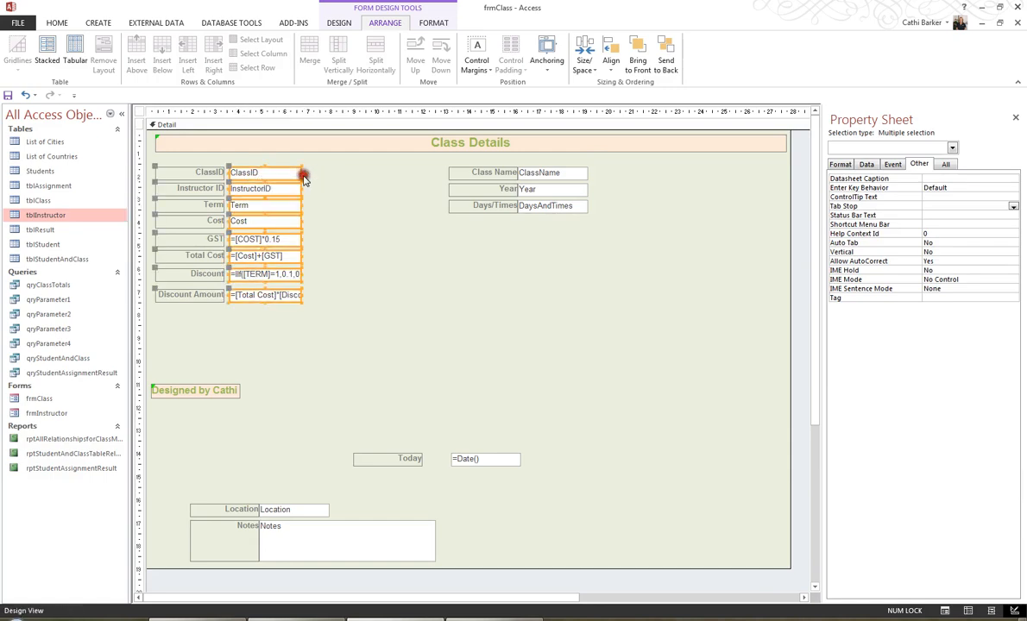
{"action": "left_click", "coordinate": [368, 294]}
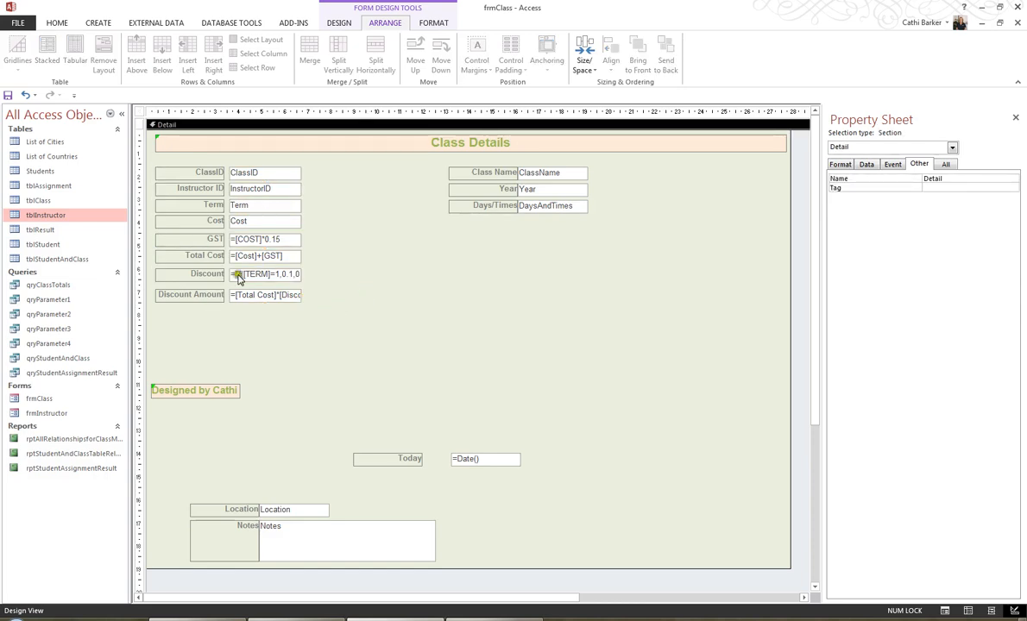
Check the rearranged class form in Form View and return to Design View.
{"action": "left_click", "coordinate": [57, 23]}
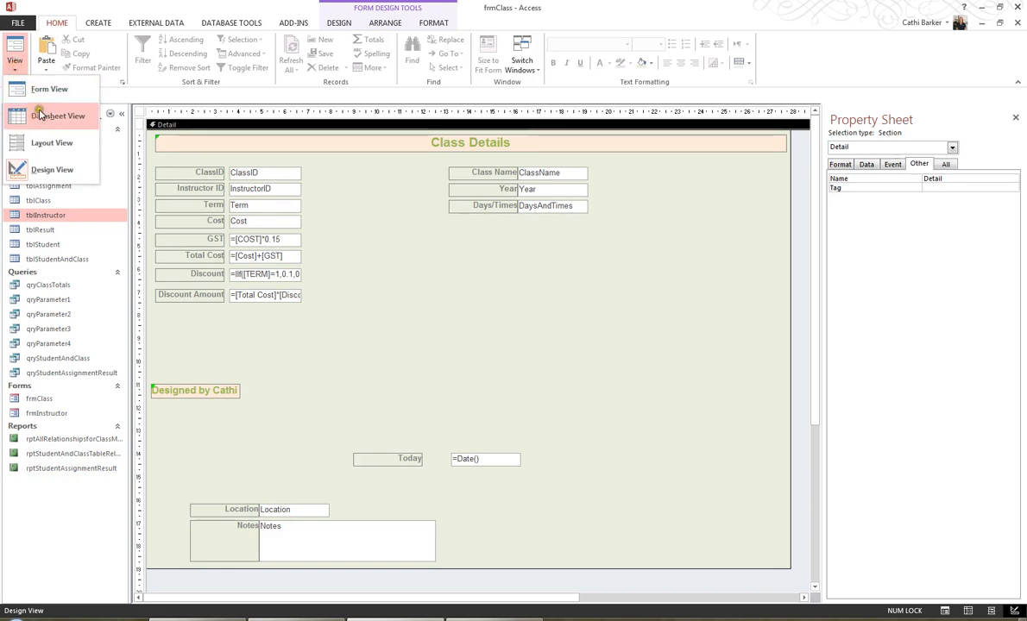
{"action": "left_click", "coordinate": [48, 89]}
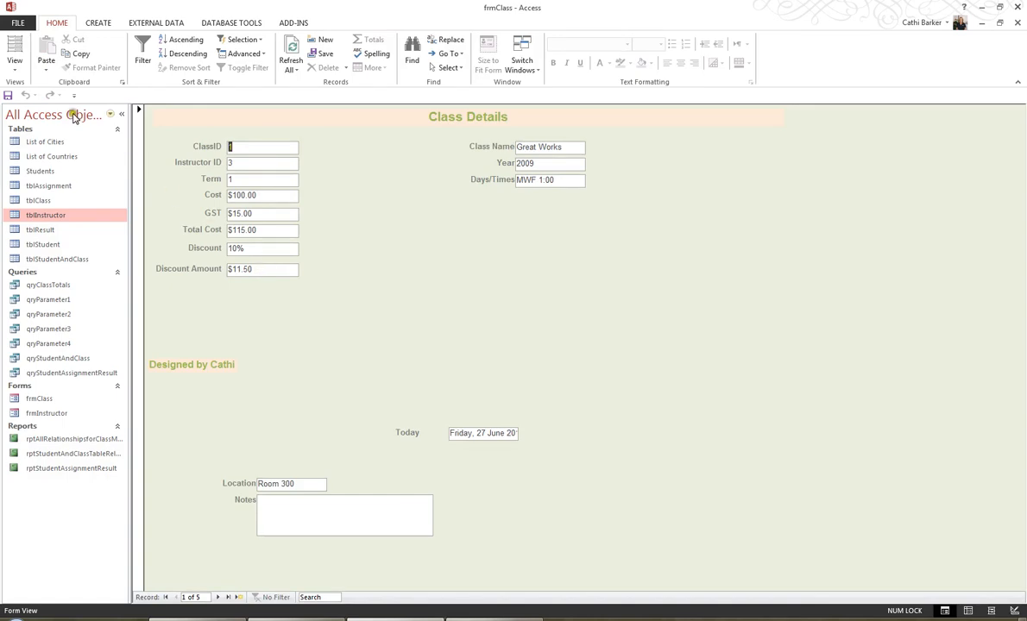
{"action": "left_click", "coordinate": [14, 59]}
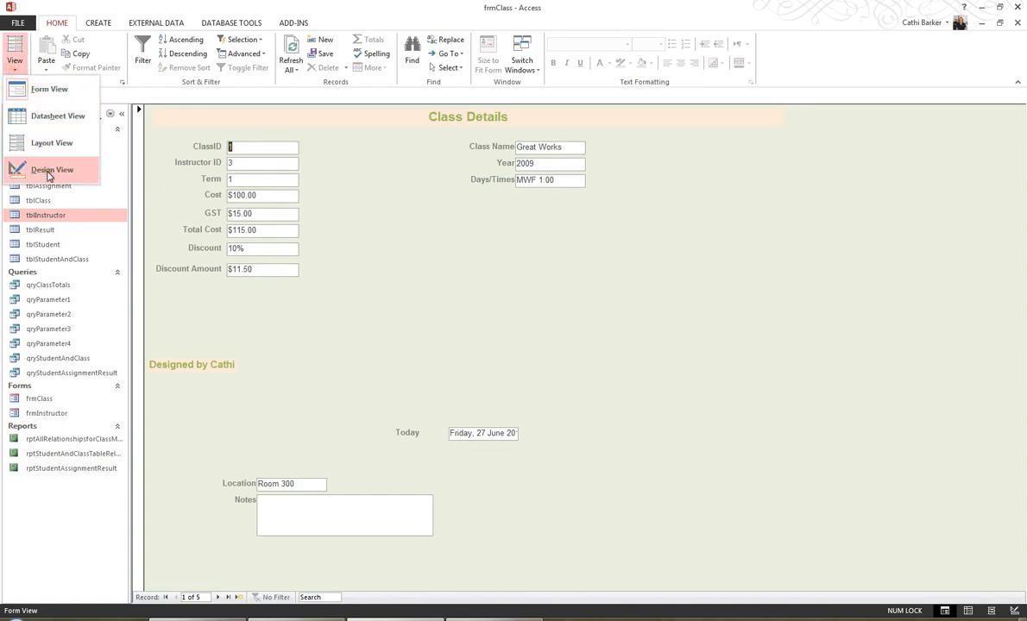
{"action": "left_click", "coordinate": [49, 171]}
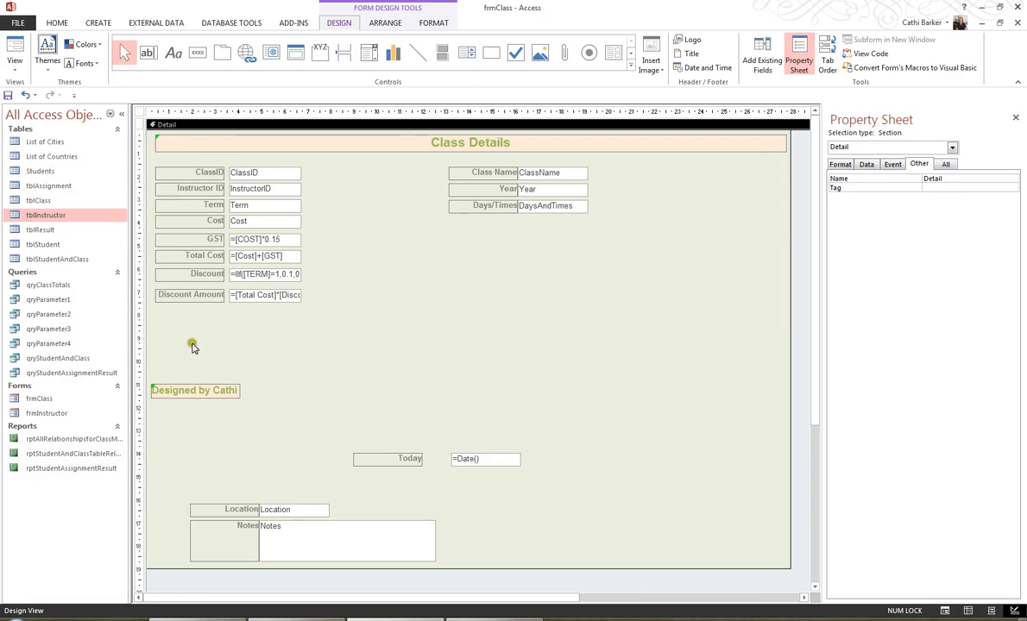
Apply top alignment to the ClassID through Discount Amount labels and text boxes to close the gaps between their rows.
{"action": "left_click_drag", "start_coordinate": [179, 342], "coordinate": [280, 166]}
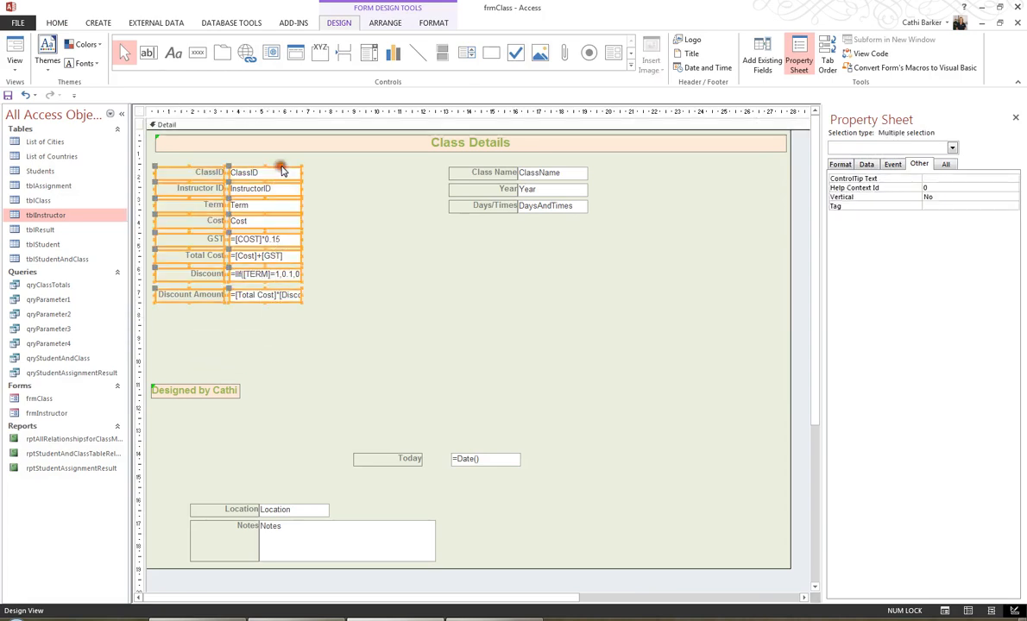
{"action": "left_click", "coordinate": [385, 21]}
{"action": "left_click", "coordinate": [585, 68]}
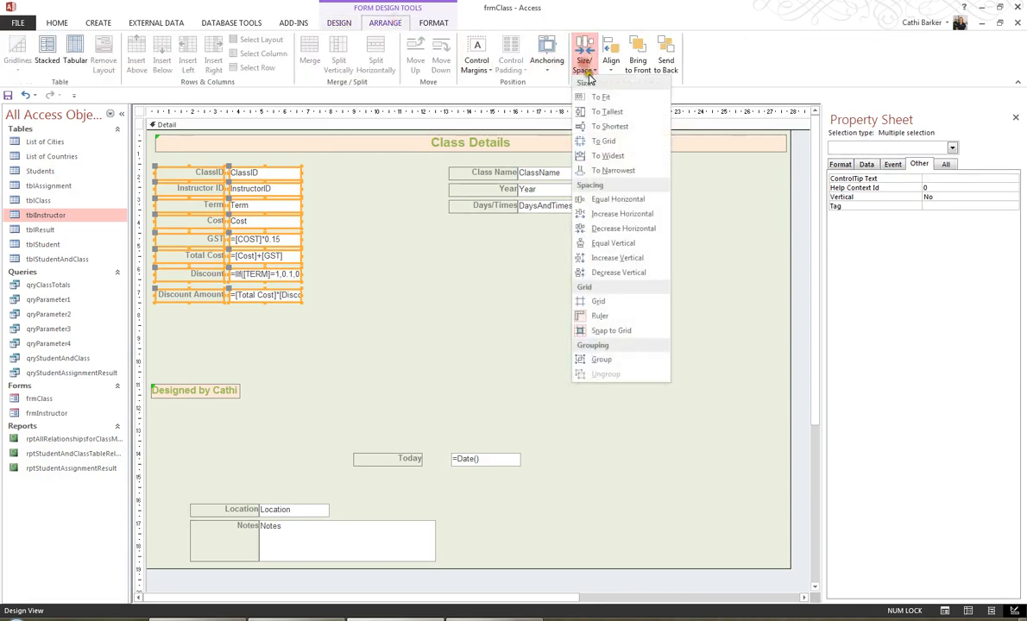
{"action": "left_click", "coordinate": [611, 64]}
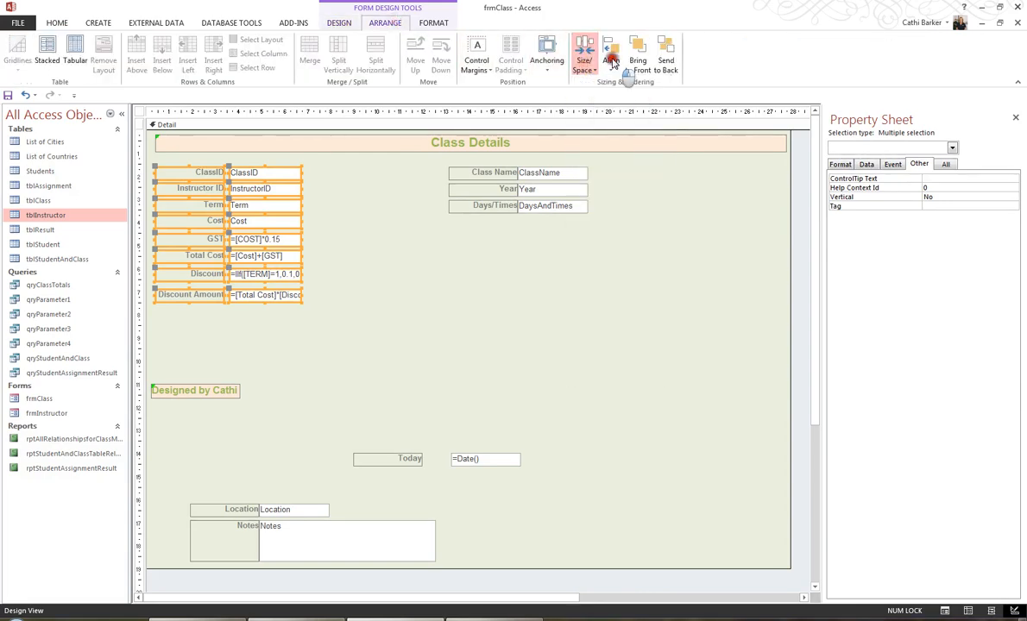
{"action": "left_click", "coordinate": [633, 128]}
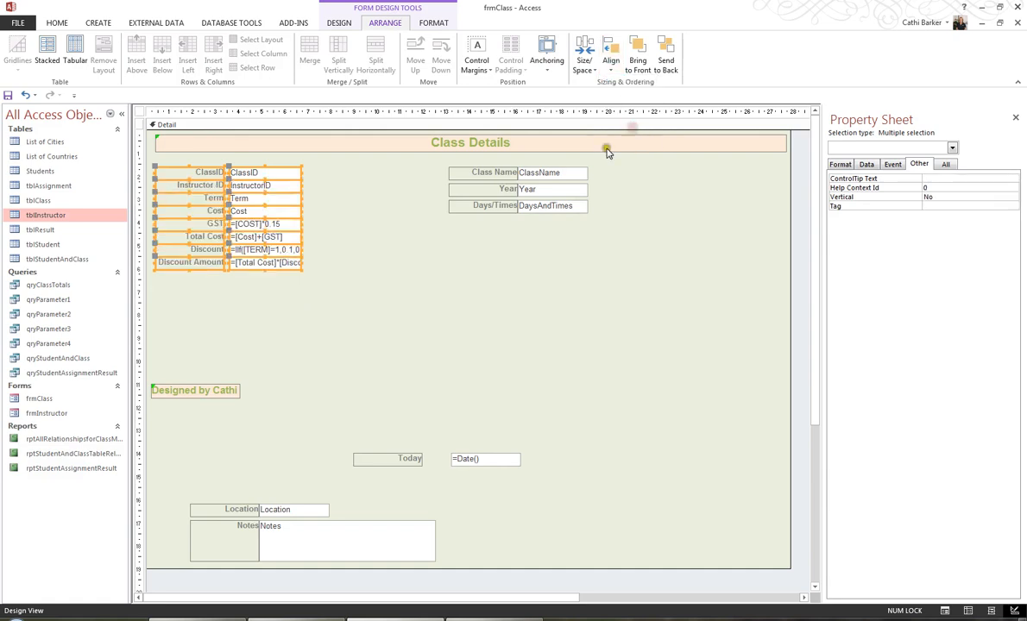
{"action": "left_click", "coordinate": [333, 336]}
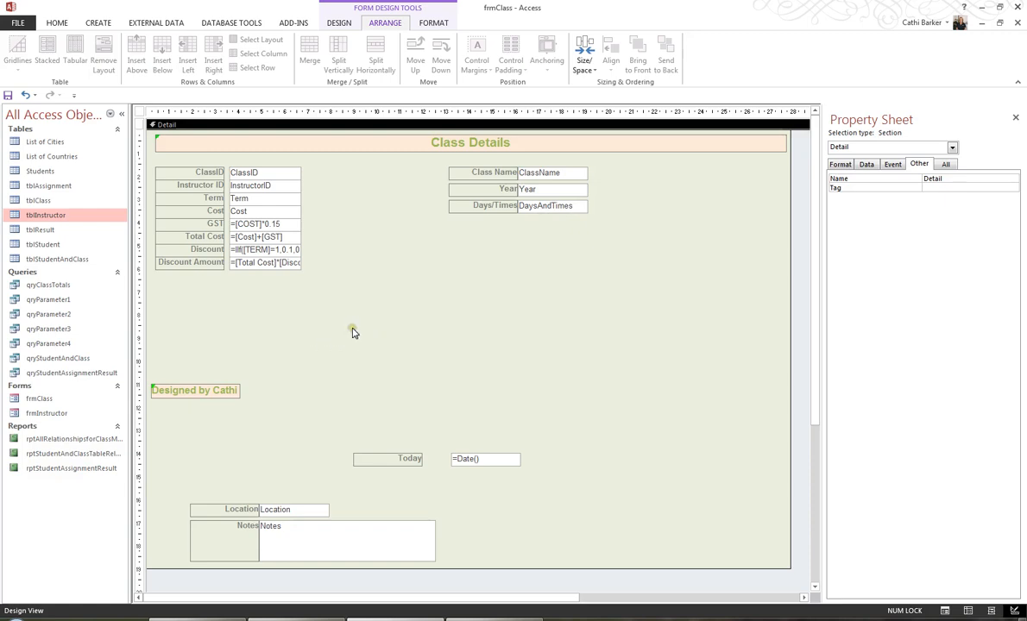
Fill the GST, Total Cost, Discount and Discount Amount text boxes with the light orange colour.
{"action": "left_click_drag", "start_coordinate": [342, 322], "coordinate": [245, 227]}
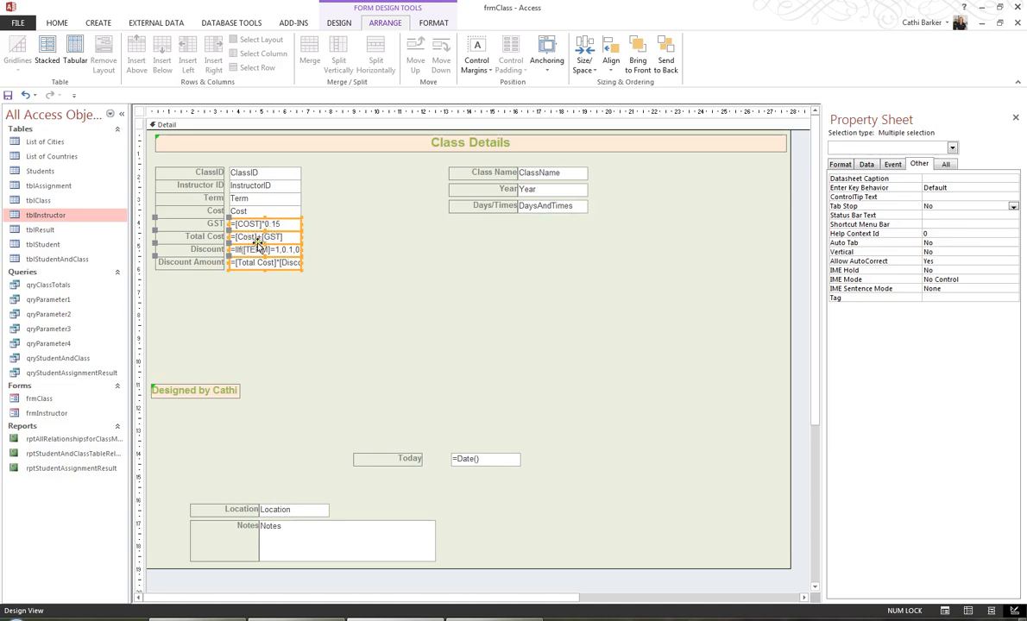
{"action": "left_click", "coordinate": [438, 25]}
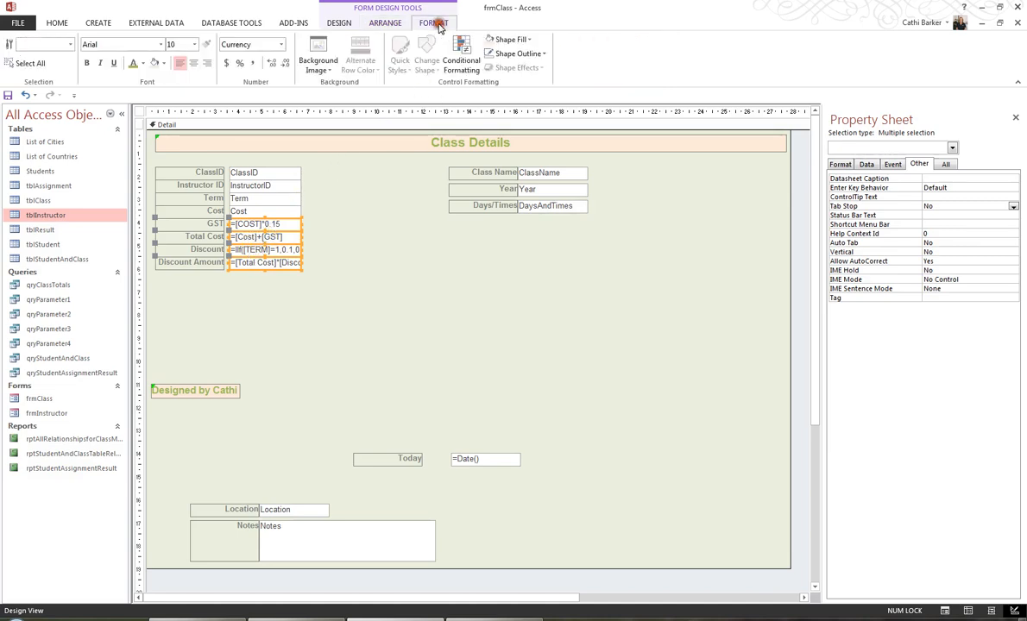
{"action": "left_click", "coordinate": [528, 40]}
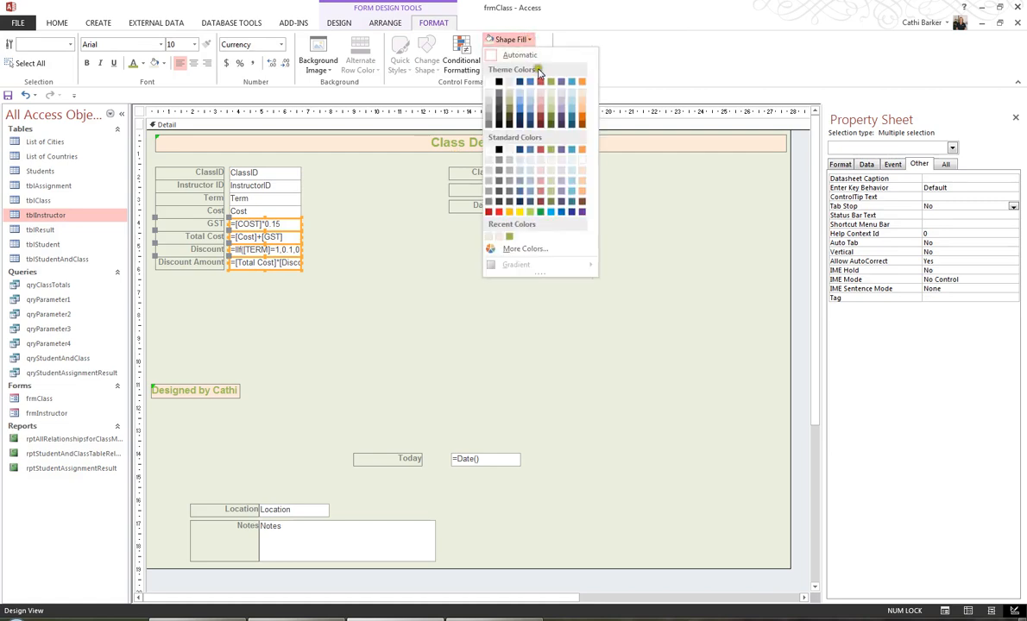
{"action": "left_click", "coordinate": [584, 171]}
{"action": "left_click", "coordinate": [447, 271]}
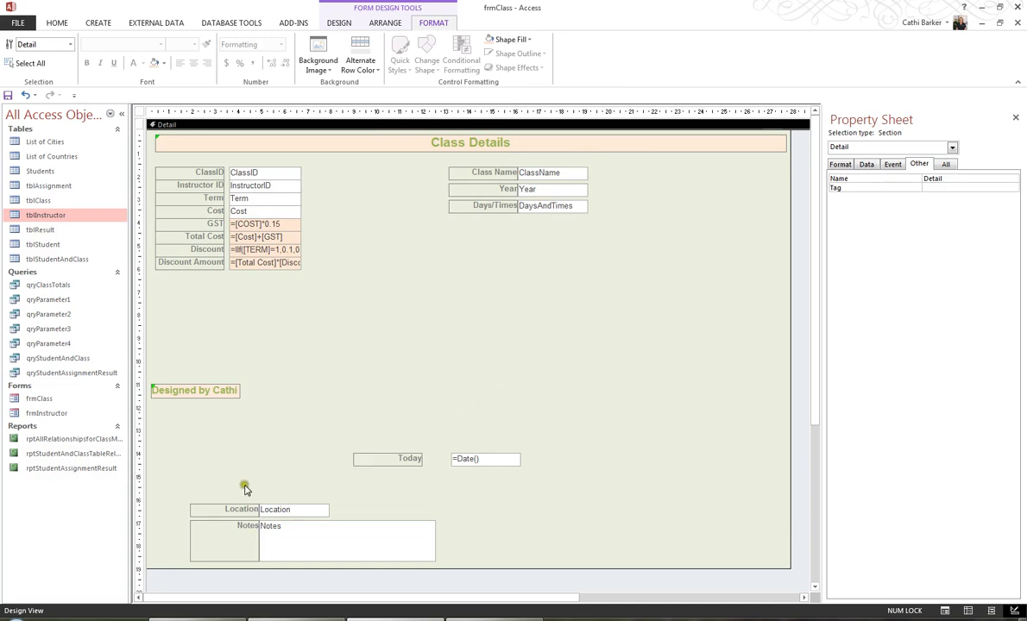
Move the Location and Notes controls under Discount Amount, and left-align all labels in that column after sizing them to the widest.
{"action": "left_click_drag", "start_coordinate": [245, 489], "coordinate": [254, 313]}
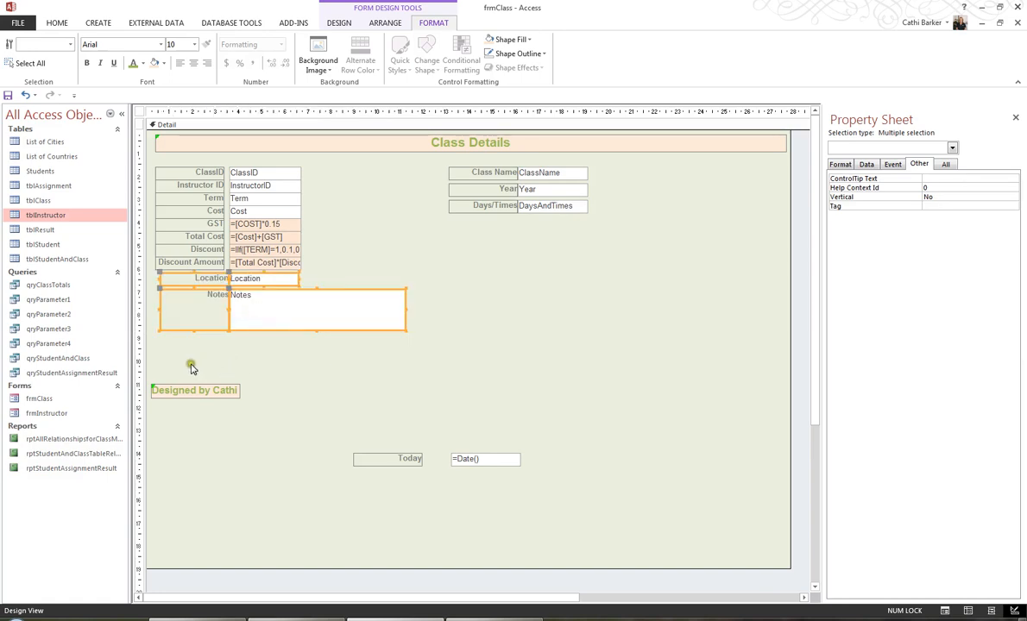
{"action": "left_click_drag", "start_coordinate": [191, 368], "coordinate": [196, 164]}
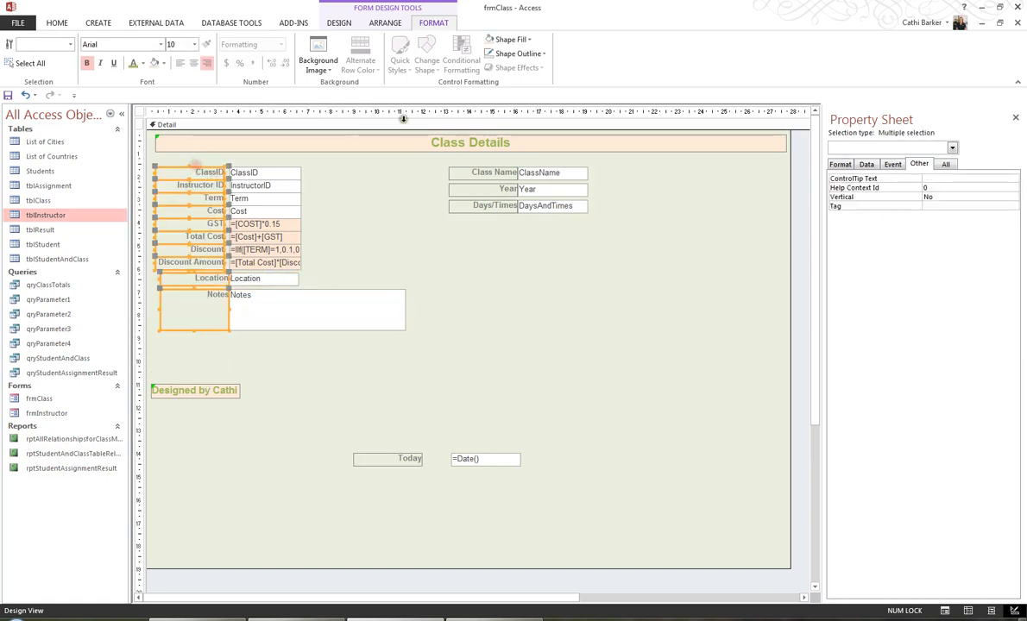
{"action": "left_click", "coordinate": [385, 23]}
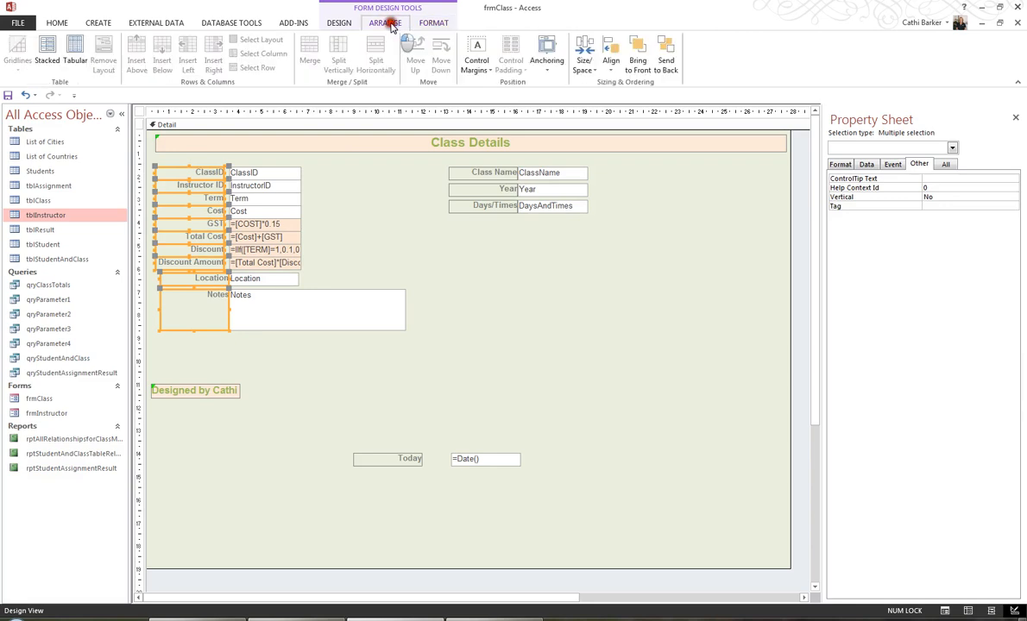
{"action": "left_click", "coordinate": [580, 65]}
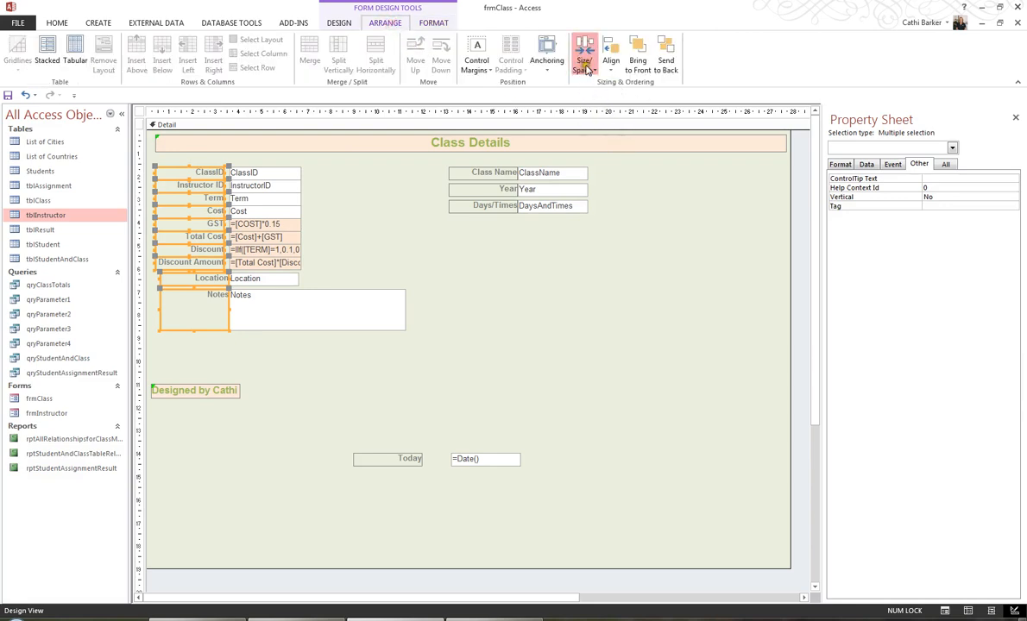
{"action": "left_click", "coordinate": [583, 72]}
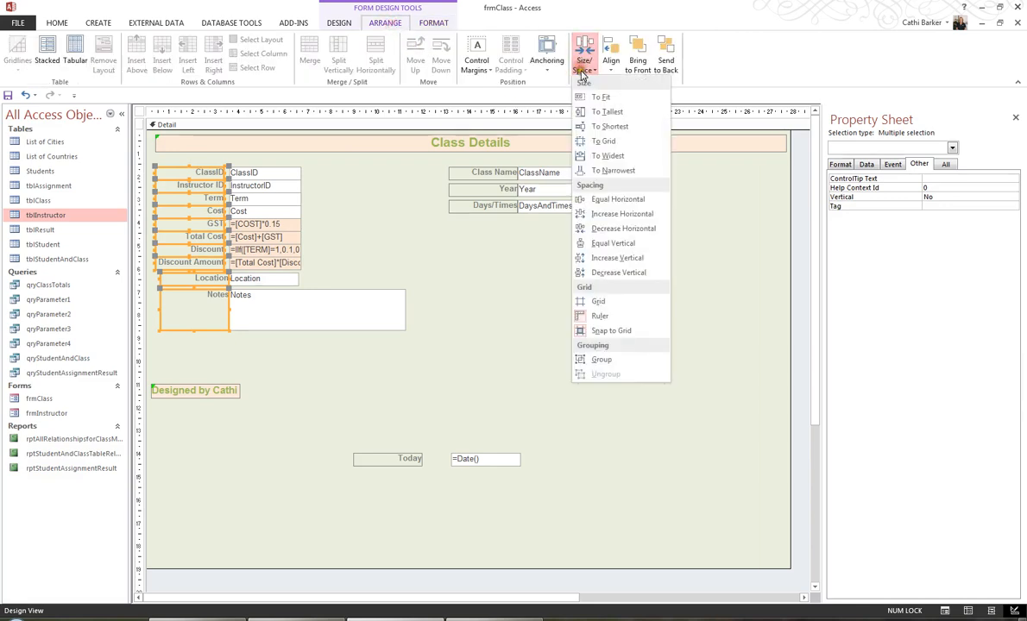
{"action": "left_click", "coordinate": [607, 155]}
{"action": "left_click", "coordinate": [611, 66]}
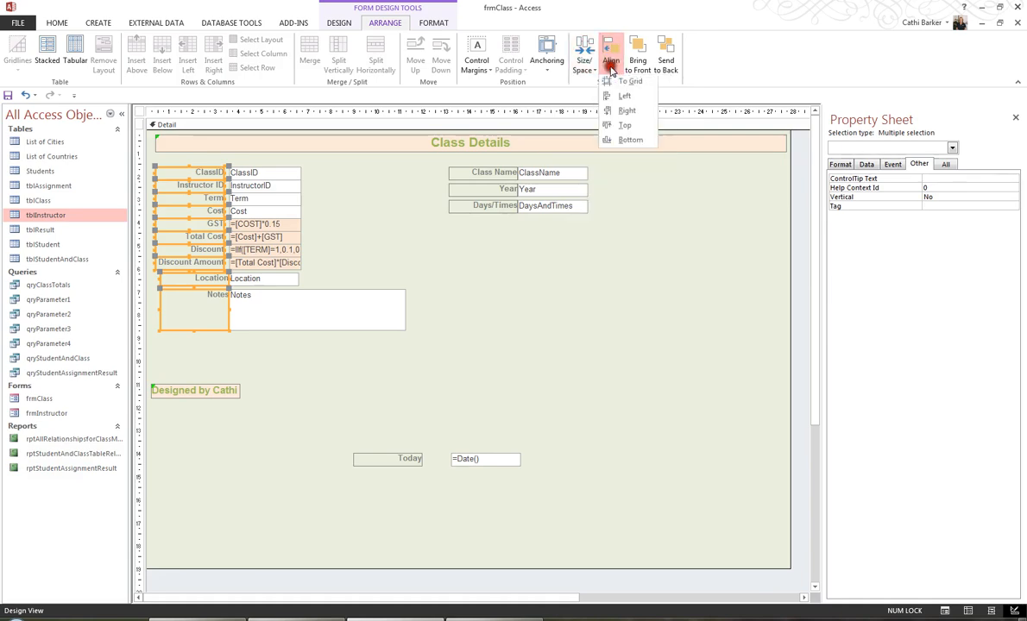
{"action": "left_click", "coordinate": [615, 96]}
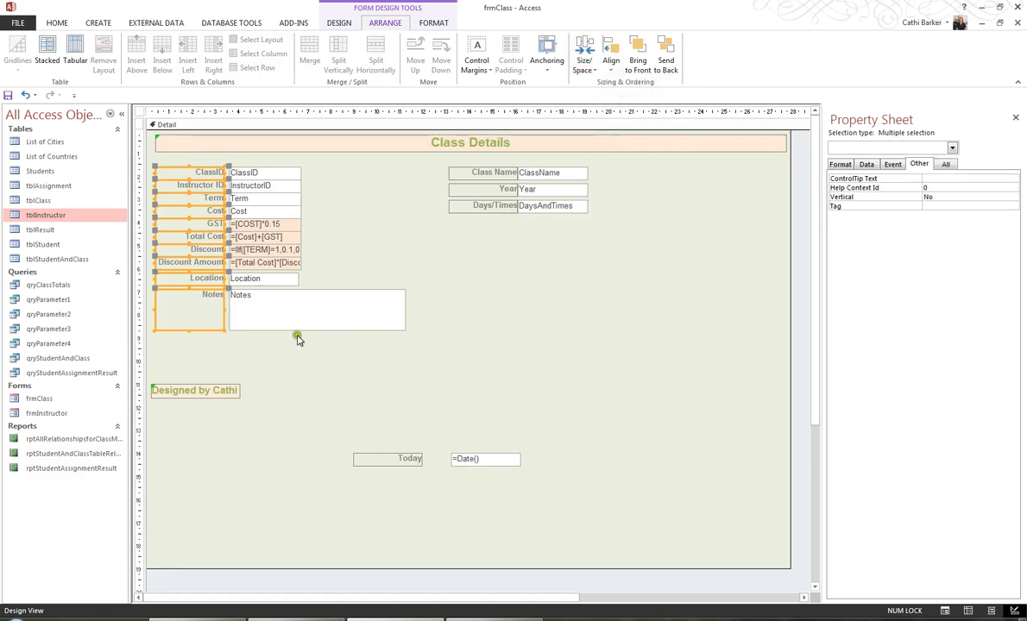
Size the ClassID through Location text boxes to the widest and align them left, leaving out the Notes box.
{"action": "left_click_drag", "start_coordinate": [259, 358], "coordinate": [285, 172]}
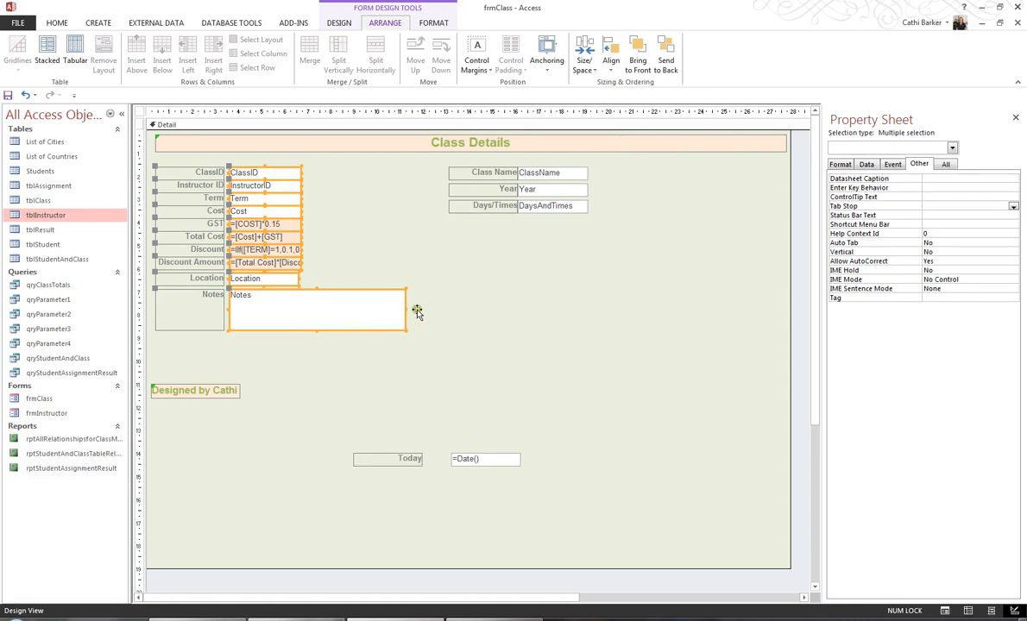
{"action": "left_click_drag", "start_coordinate": [327, 281], "coordinate": [285, 171]}
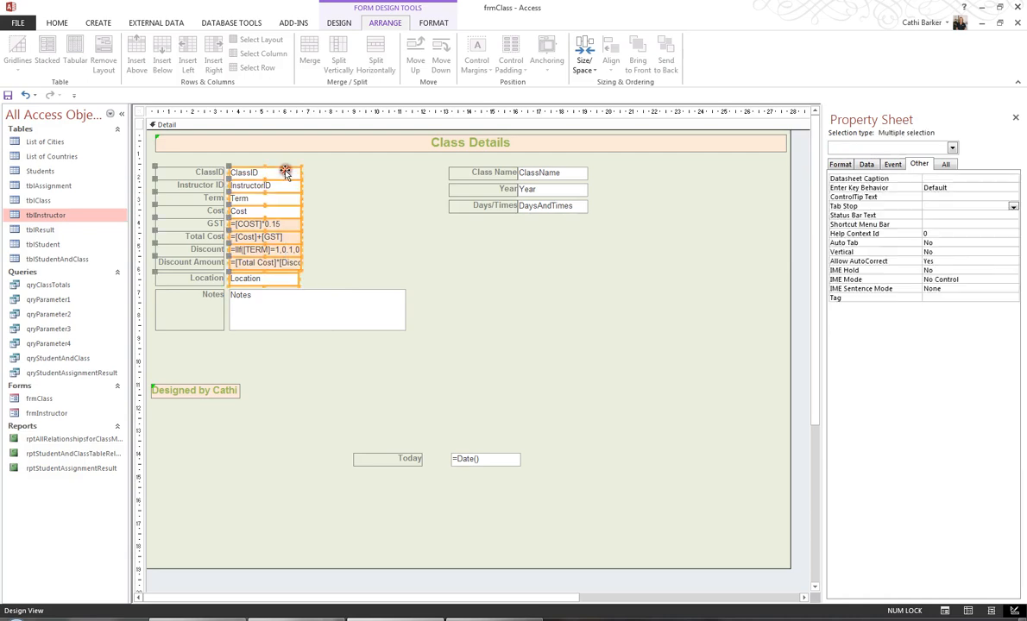
{"action": "left_click", "coordinate": [584, 62]}
{"action": "left_click", "coordinate": [623, 157]}
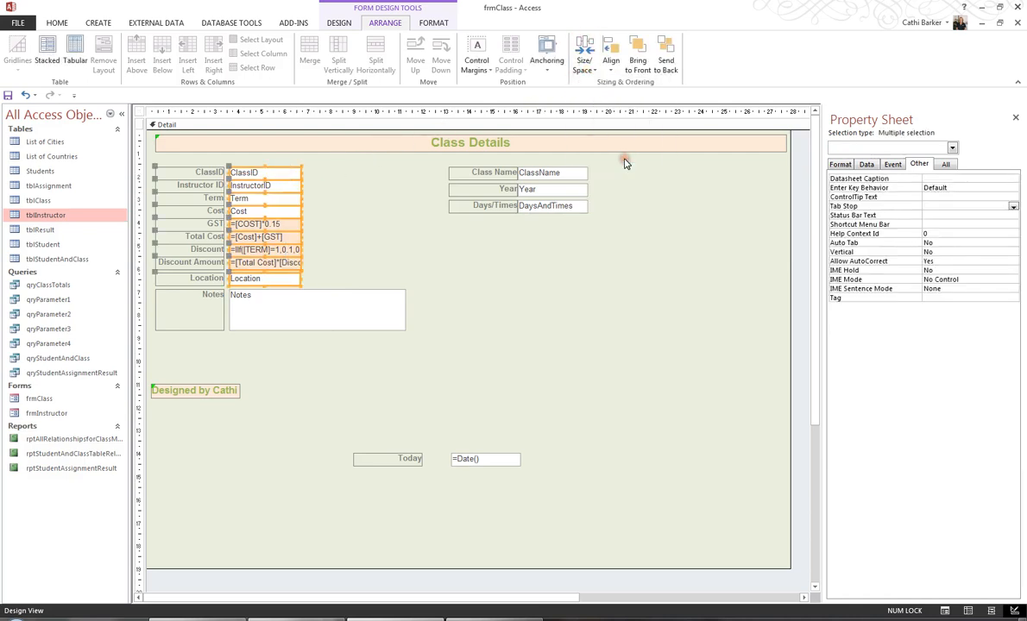
{"action": "left_click", "coordinate": [611, 53]}
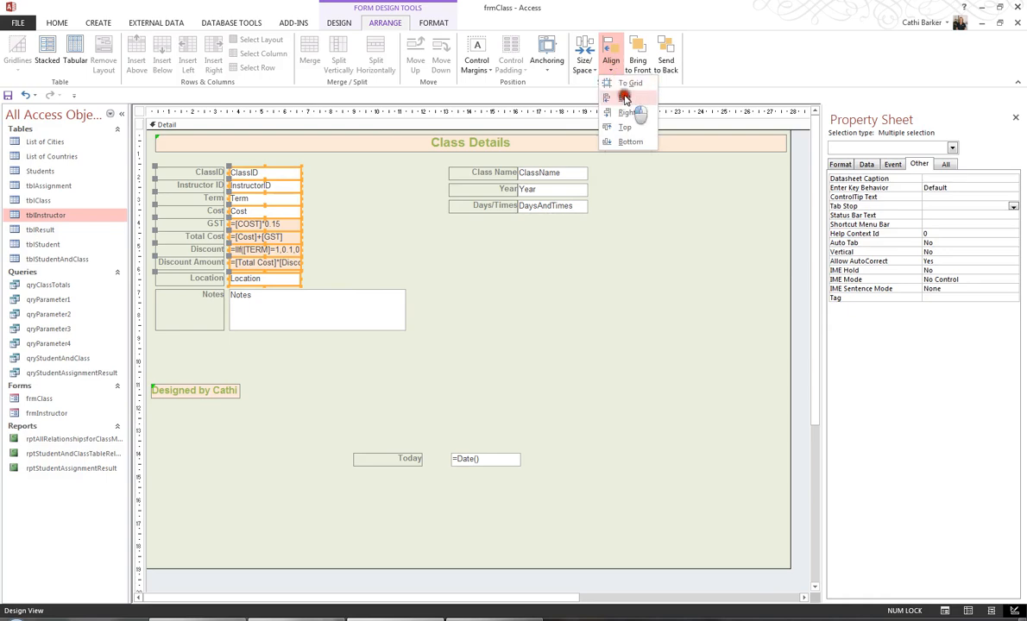
{"action": "left_click", "coordinate": [622, 99]}
{"action": "left_click", "coordinate": [347, 348]}
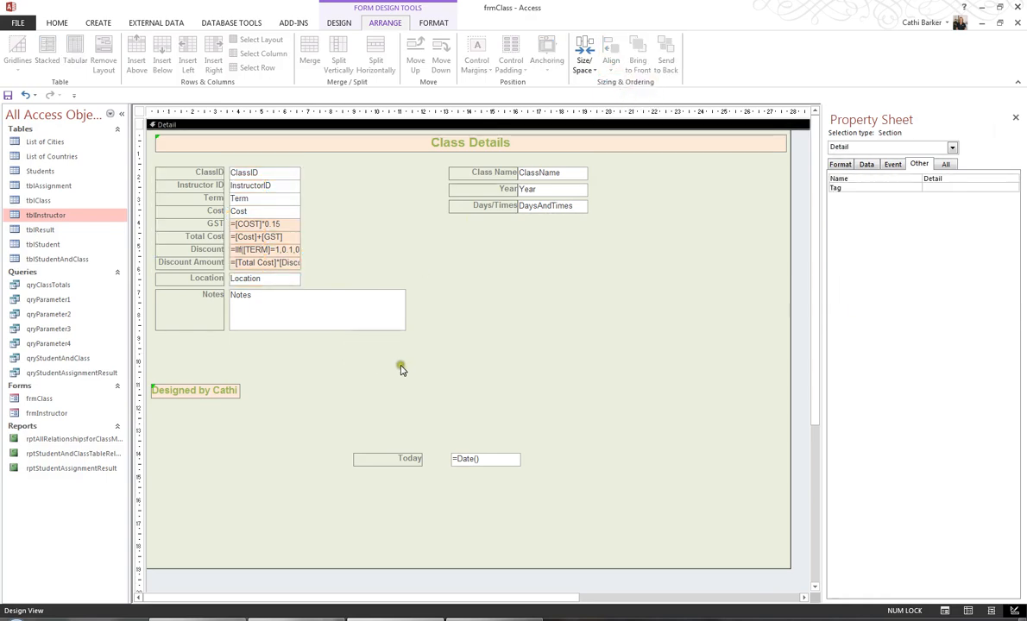
Apply top alignment to the ClassID through Notes labels and text boxes to close the gaps around Location and Notes.
{"action": "left_click_drag", "start_coordinate": [183, 337], "coordinate": [275, 162]}
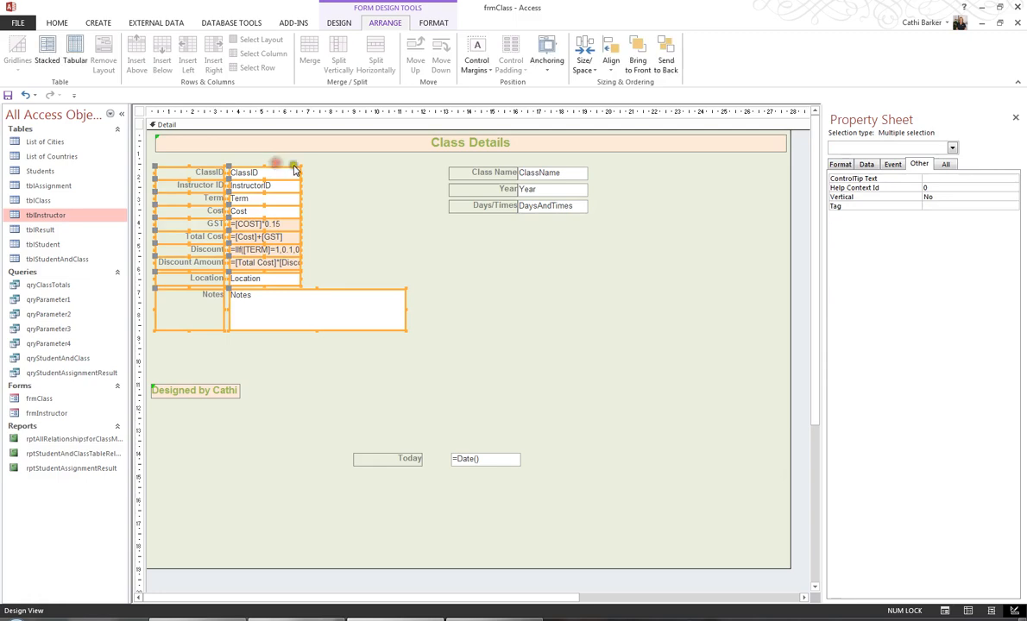
{"action": "left_click", "coordinate": [611, 53]}
{"action": "left_click", "coordinate": [625, 126]}
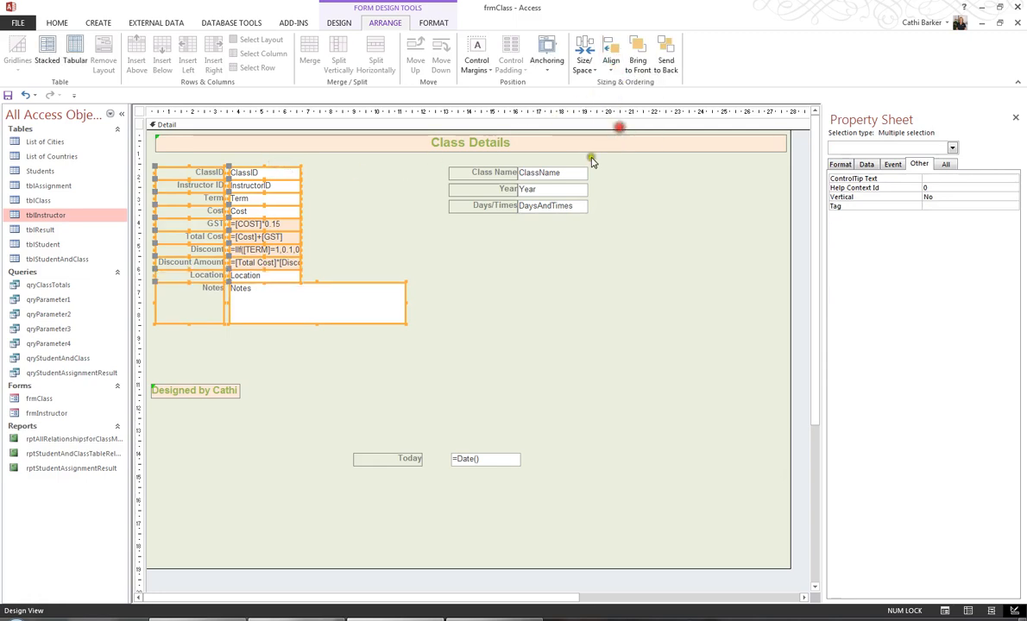
{"action": "left_click", "coordinate": [510, 331]}
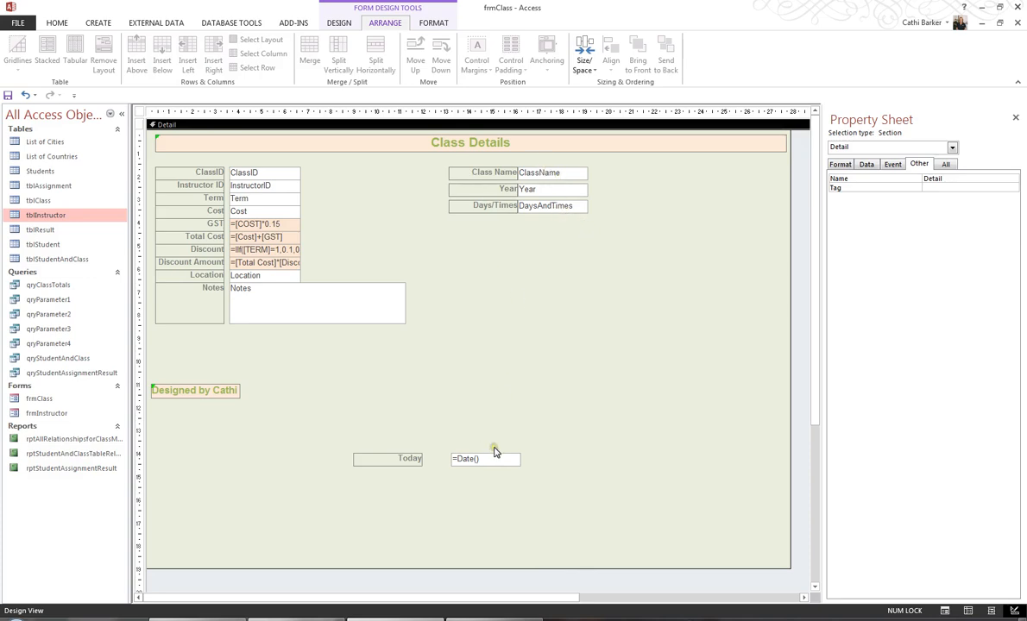
Place the Today controls below Days/Times, page through the class records in Form View, and return to Design View.
{"action": "left_click_drag", "start_coordinate": [495, 454], "coordinate": [569, 250]}
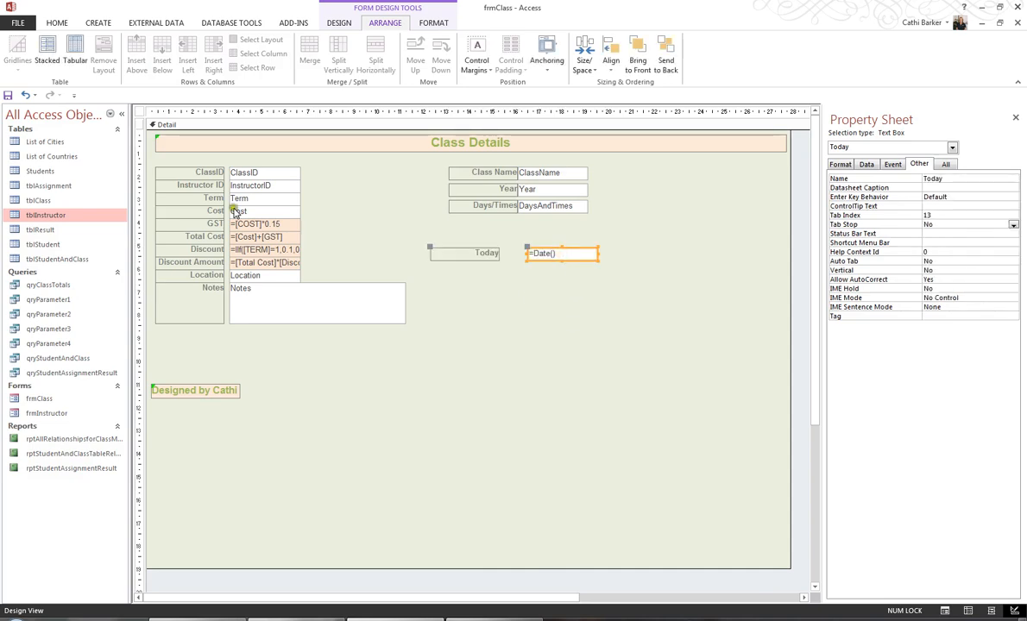
{"action": "left_click", "coordinate": [56, 22]}
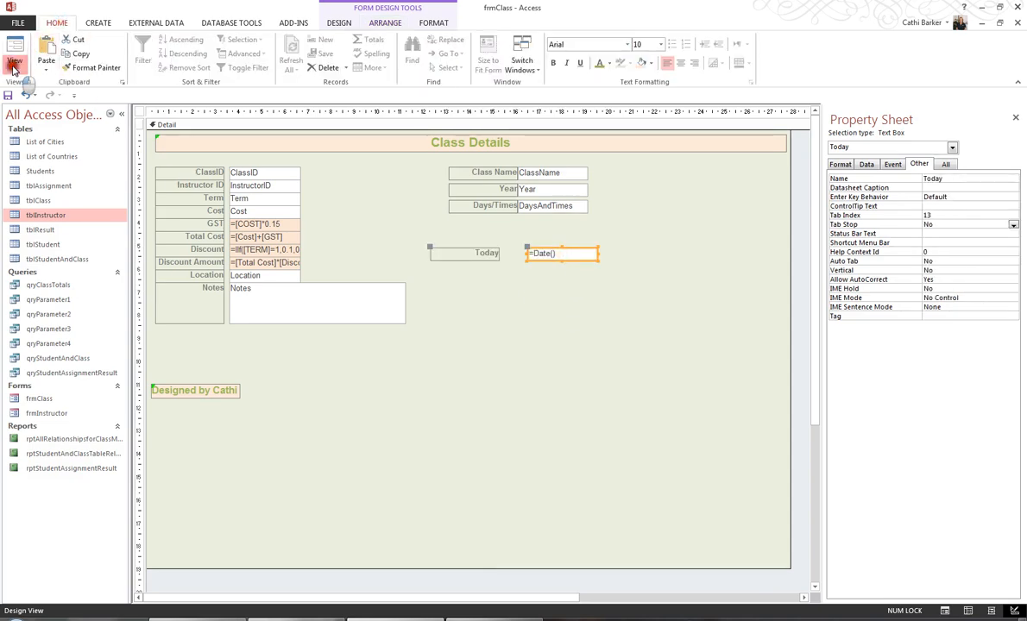
{"action": "left_click", "coordinate": [13, 69]}
{"action": "left_click", "coordinate": [47, 86]}
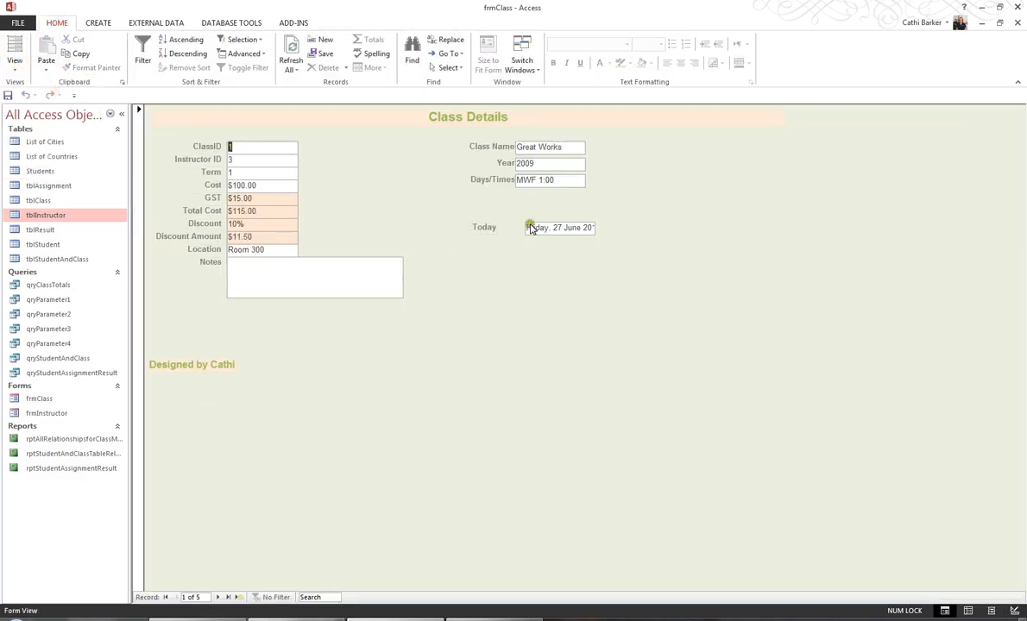
{"action": "left_click", "coordinate": [219, 598]}
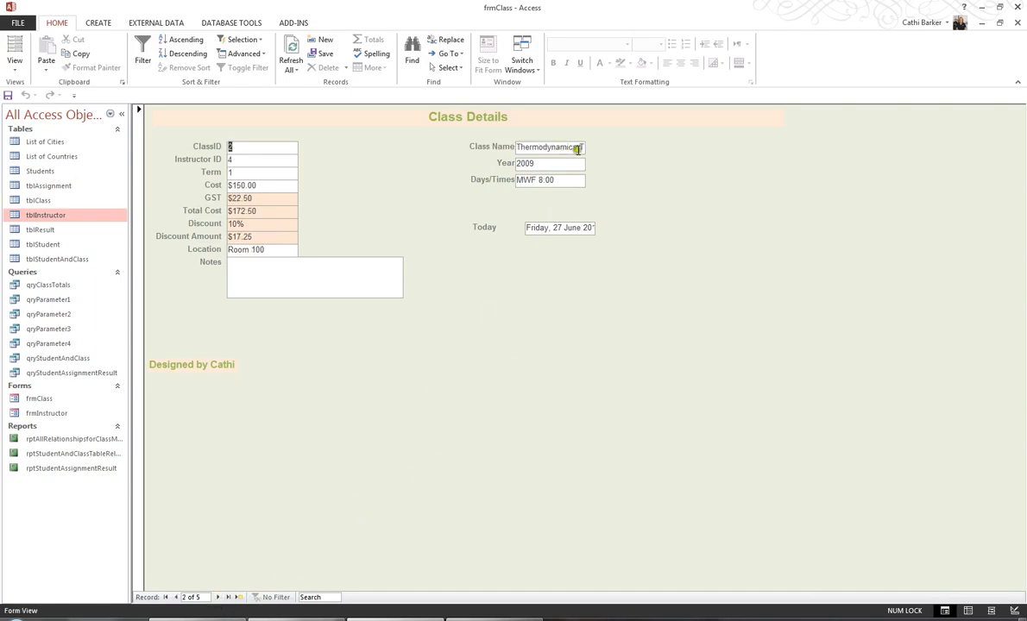
{"action": "left_click", "coordinate": [219, 599]}
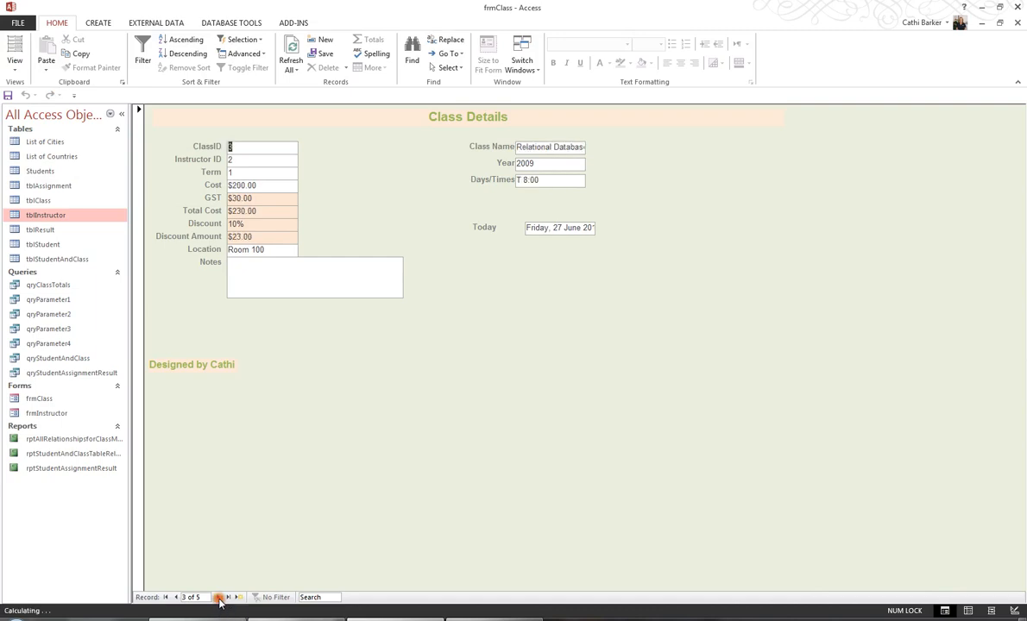
{"action": "left_click", "coordinate": [219, 598]}
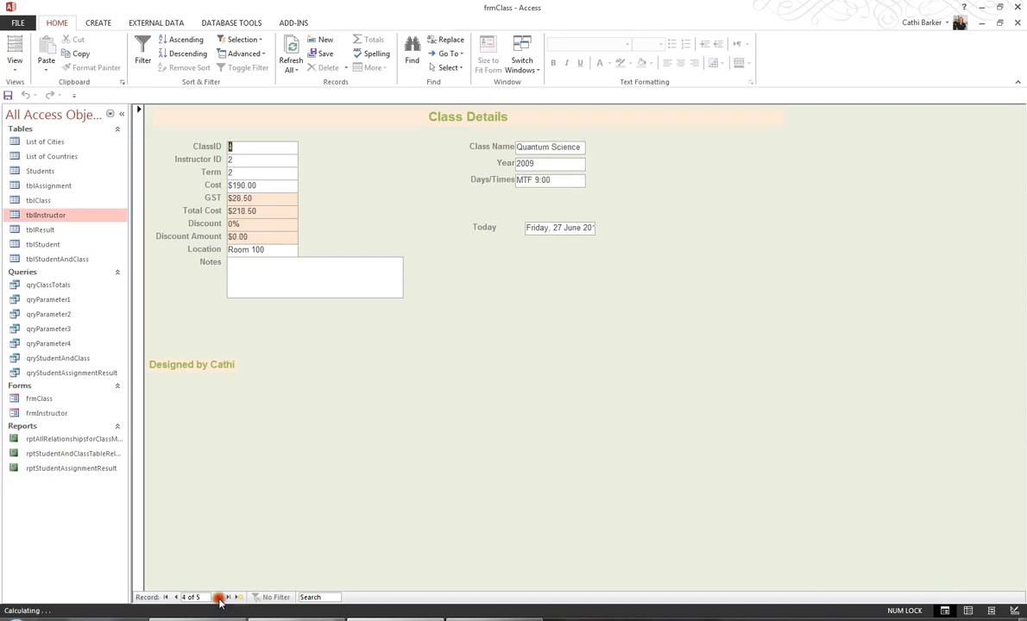
{"action": "left_click", "coordinate": [220, 598]}
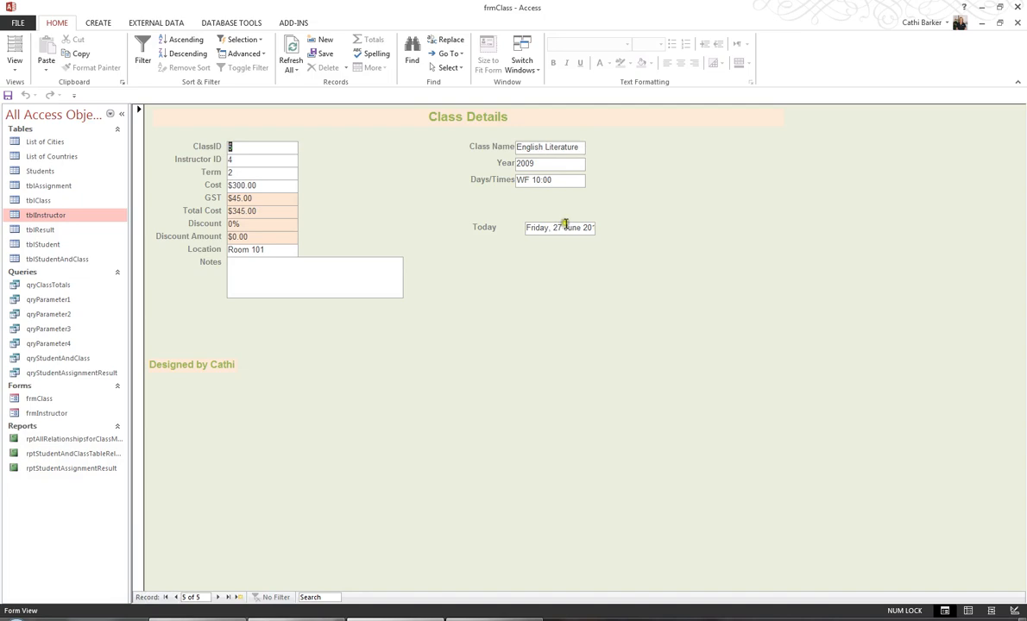
{"action": "left_click", "coordinate": [14, 62]}
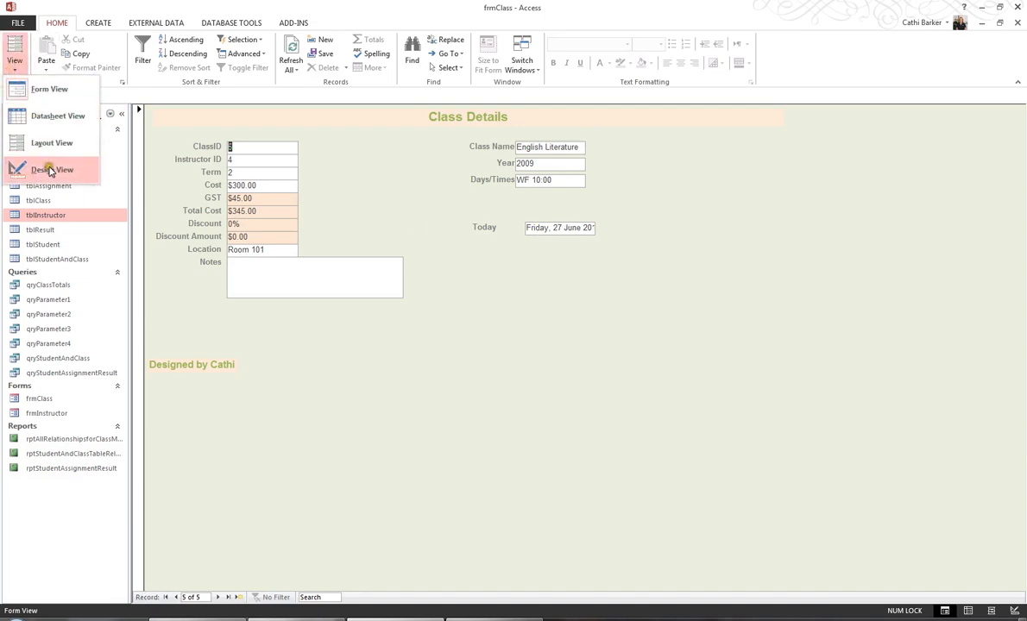
{"action": "left_click", "coordinate": [50, 170]}
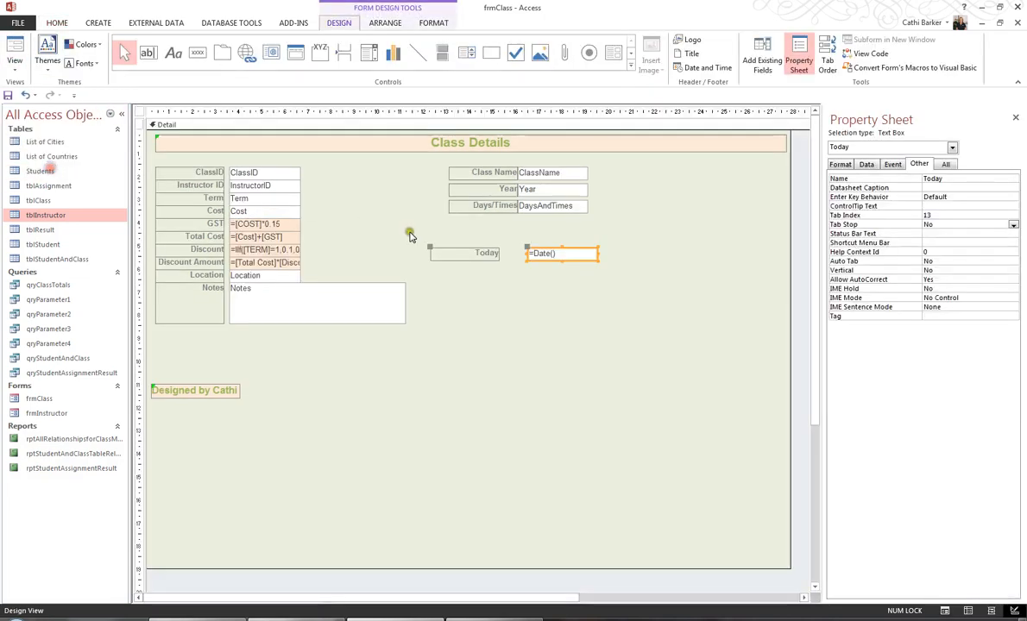
Widen the Class Name text box almost to the right end of the title, and shift all field controls down slightly below the title.
{"action": "left_click", "coordinate": [577, 178]}
{"action": "left_click_drag", "start_coordinate": [587, 173], "coordinate": [784, 182]}
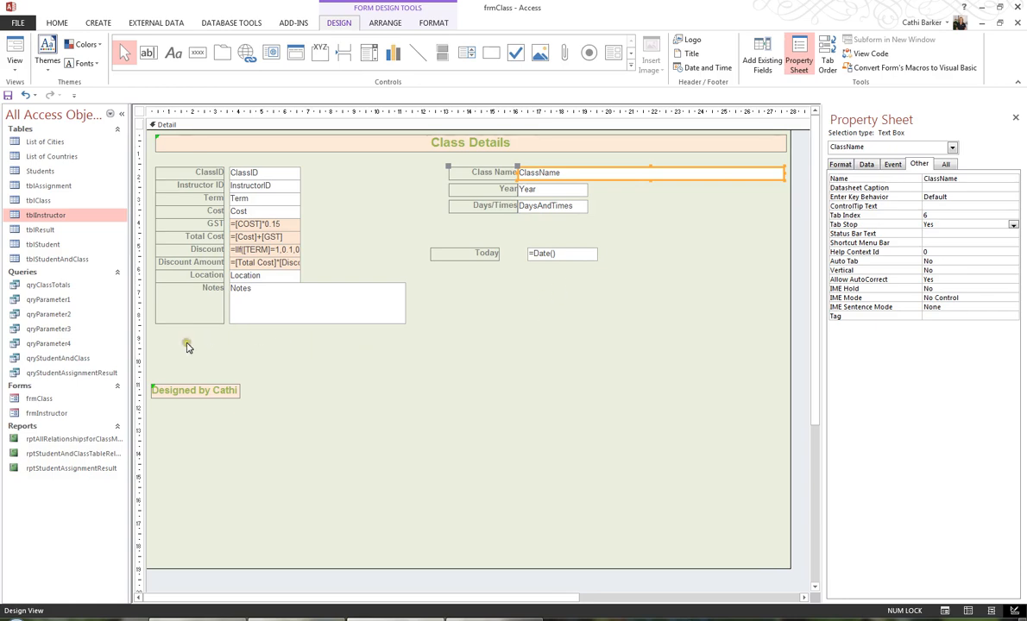
{"action": "left_click_drag", "start_coordinate": [189, 346], "coordinate": [639, 164]}
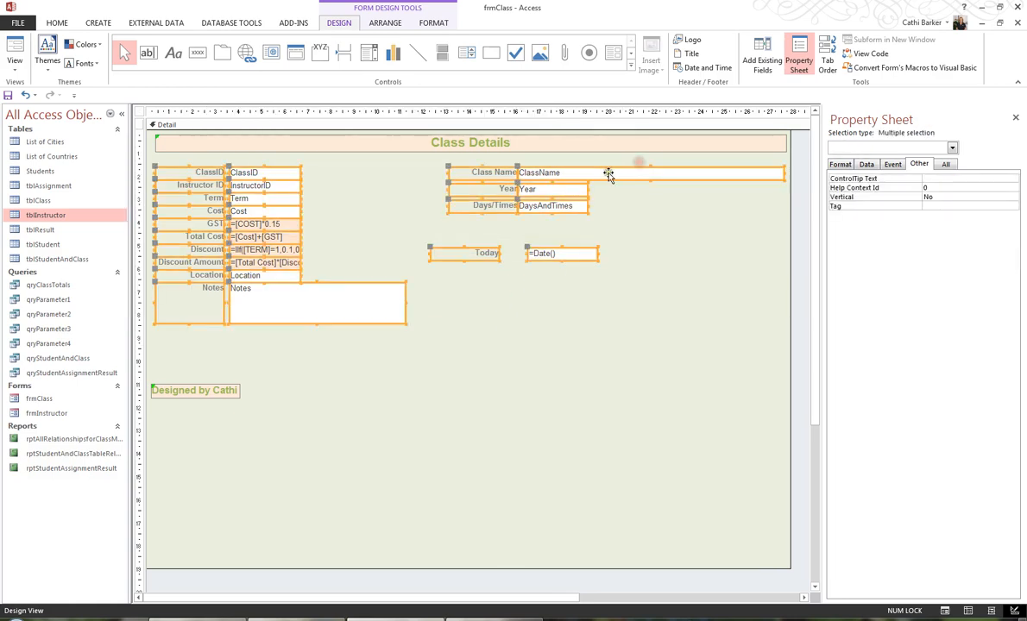
{"action": "key", "text": "Delete"}
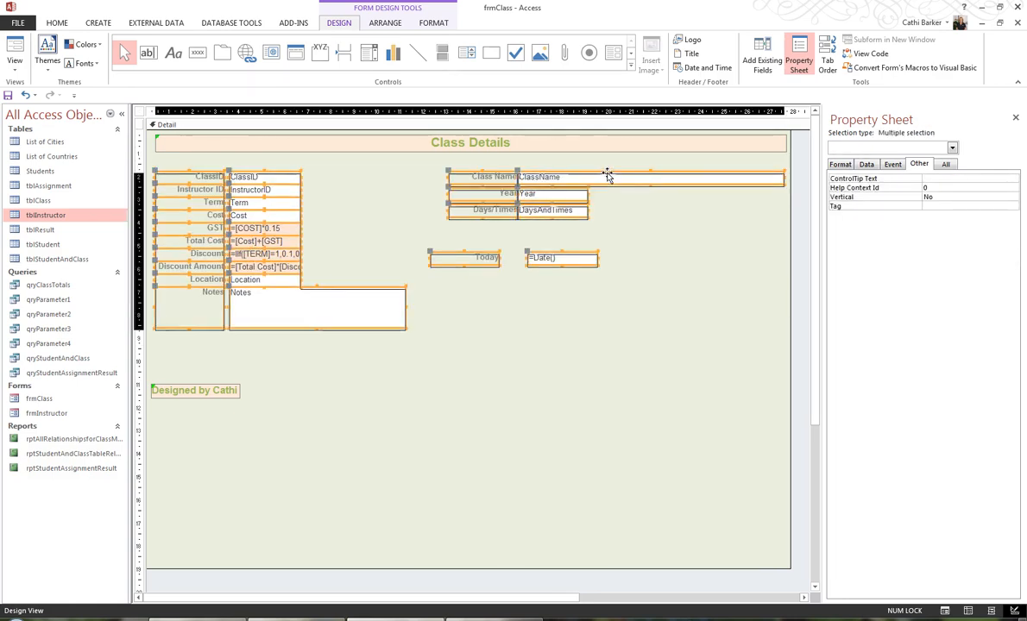
{"action": "key", "text": "ctrl+z"}
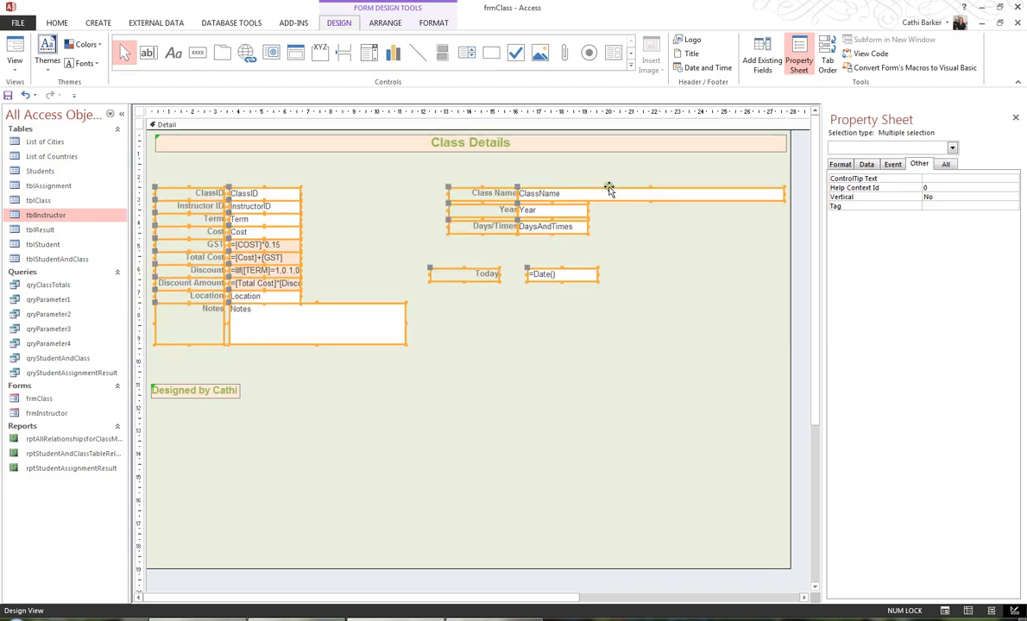
{"action": "left_click", "coordinate": [649, 261]}
Move the Today controls just below the title's right end, then narrow the Today label and extend it leftward, leaving space before its text box.
{"action": "left_click_drag", "start_coordinate": [559, 276], "coordinate": [740, 163]}
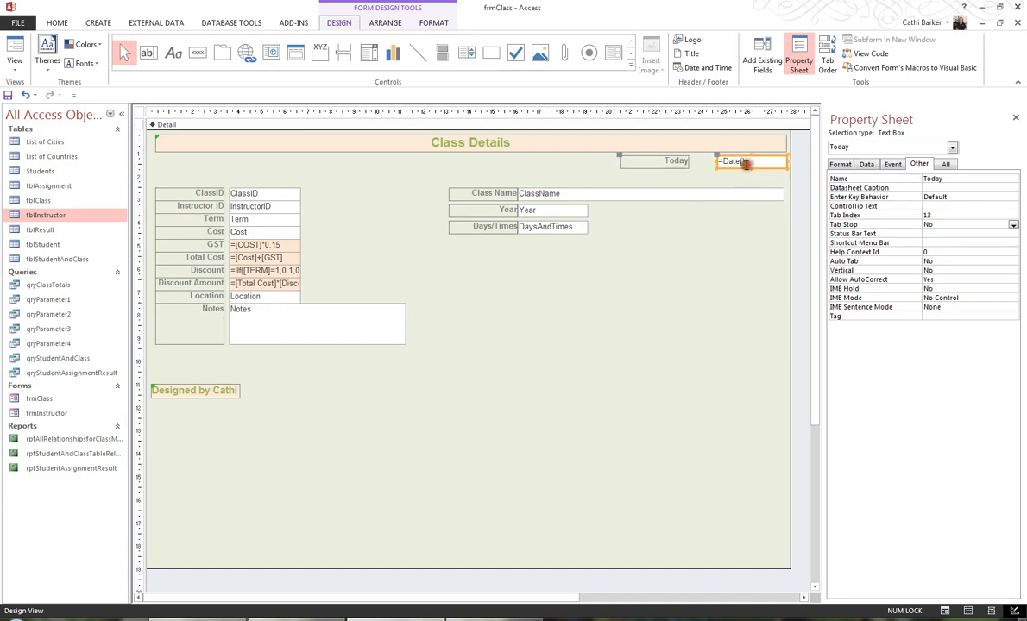
{"action": "left_click", "coordinate": [678, 165]}
{"action": "left_click_drag", "start_coordinate": [689, 161], "coordinate": [655, 162]}
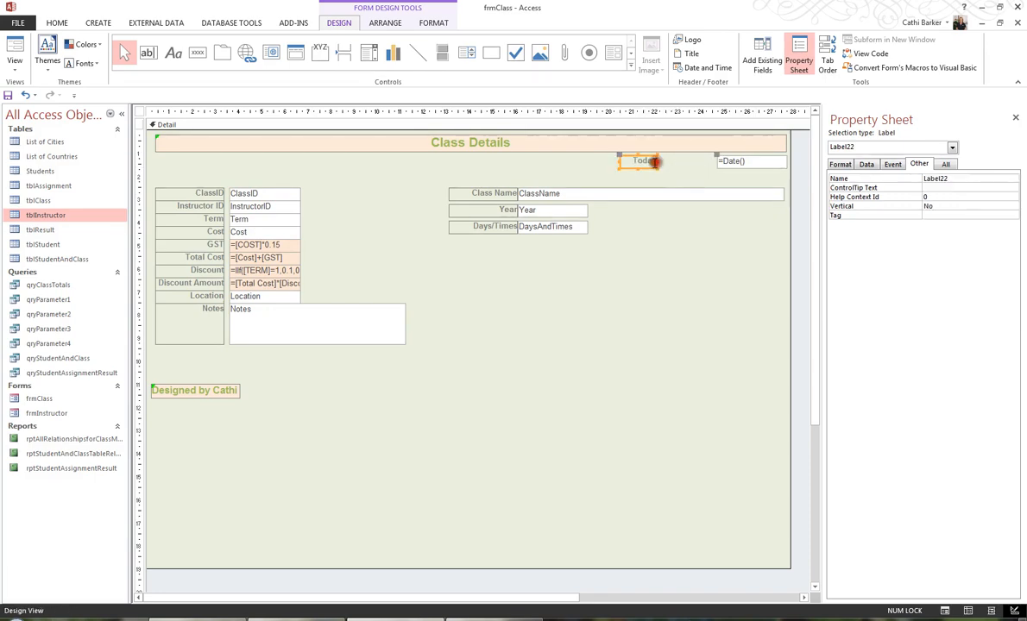
{"action": "left_click", "coordinate": [615, 156]}
{"action": "left_click", "coordinate": [618, 164]}
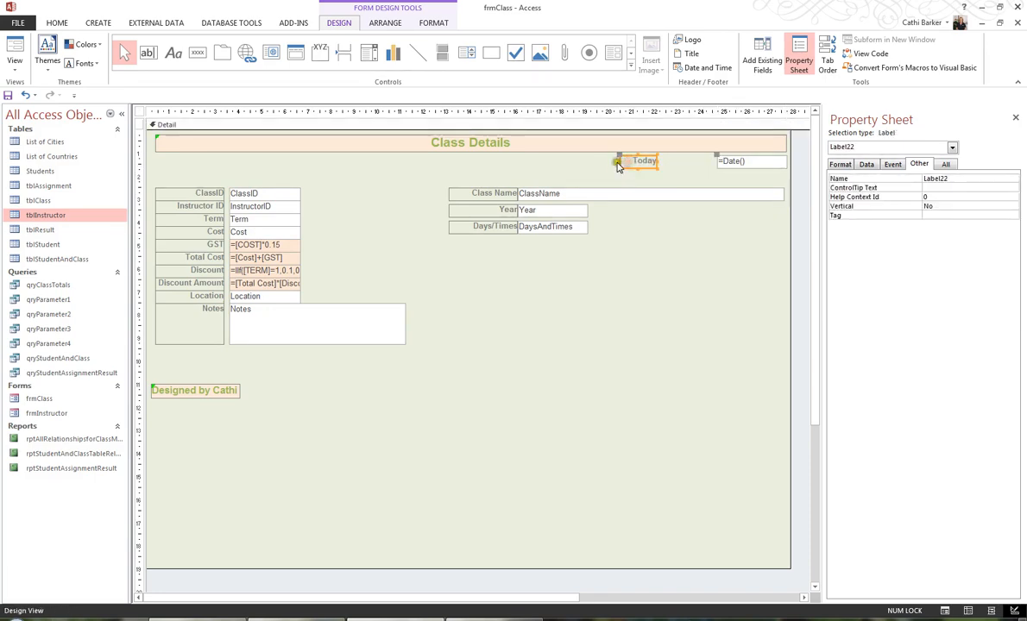
{"action": "left_click_drag", "start_coordinate": [619, 162], "coordinate": [543, 163]}
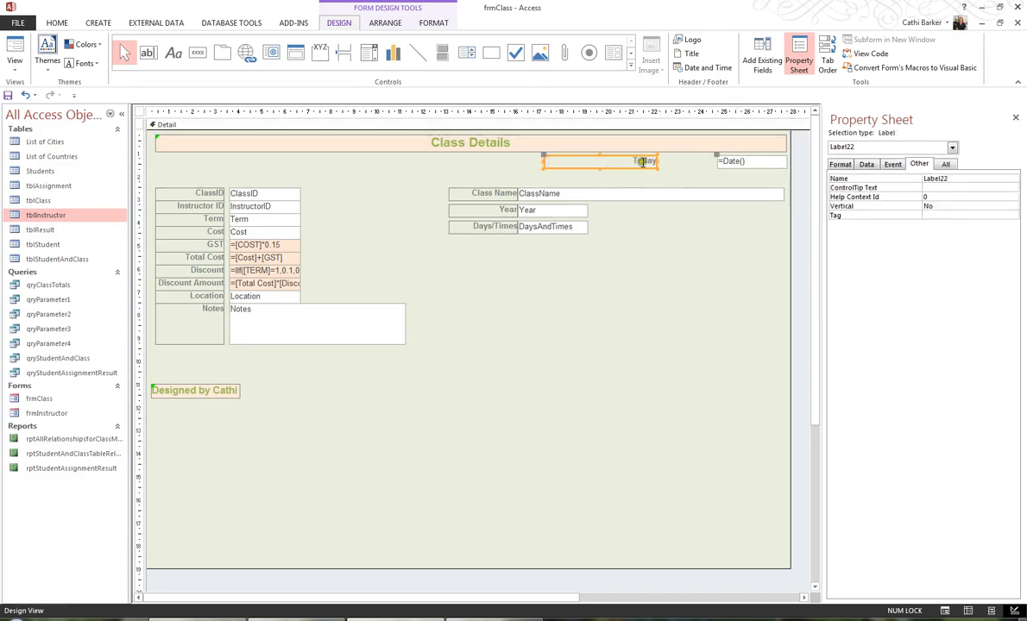
{"action": "left_click_drag", "start_coordinate": [656, 161], "coordinate": [581, 163]}
Widen the Today text box leftward until it meets its label, keeping its right edge in line with the title.
{"action": "left_click", "coordinate": [749, 161]}
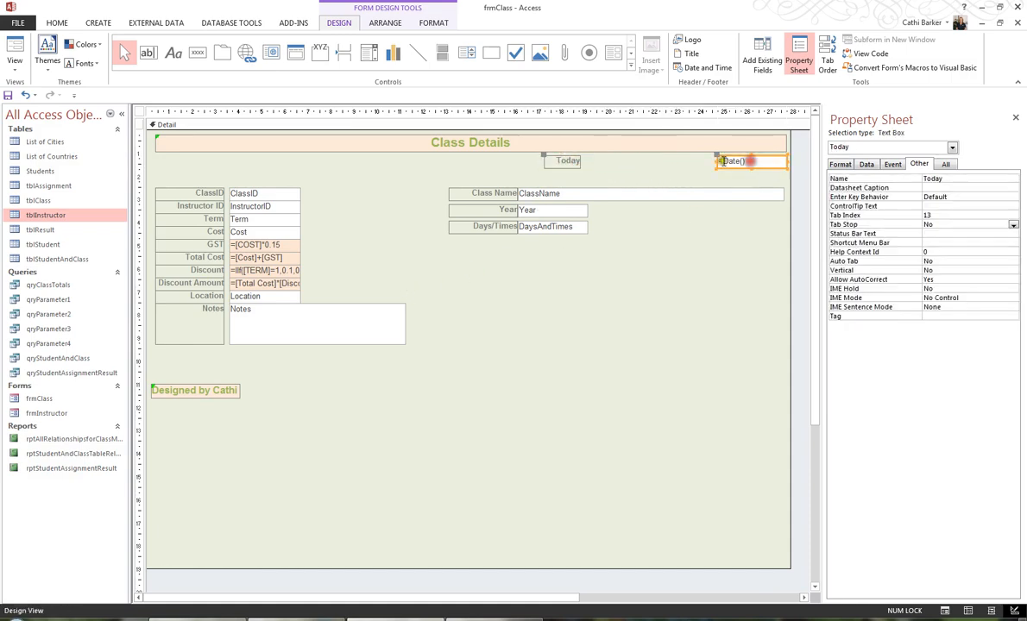
{"action": "left_click_drag", "start_coordinate": [715, 162], "coordinate": [581, 161]}
{"action": "left_click", "coordinate": [660, 248]}
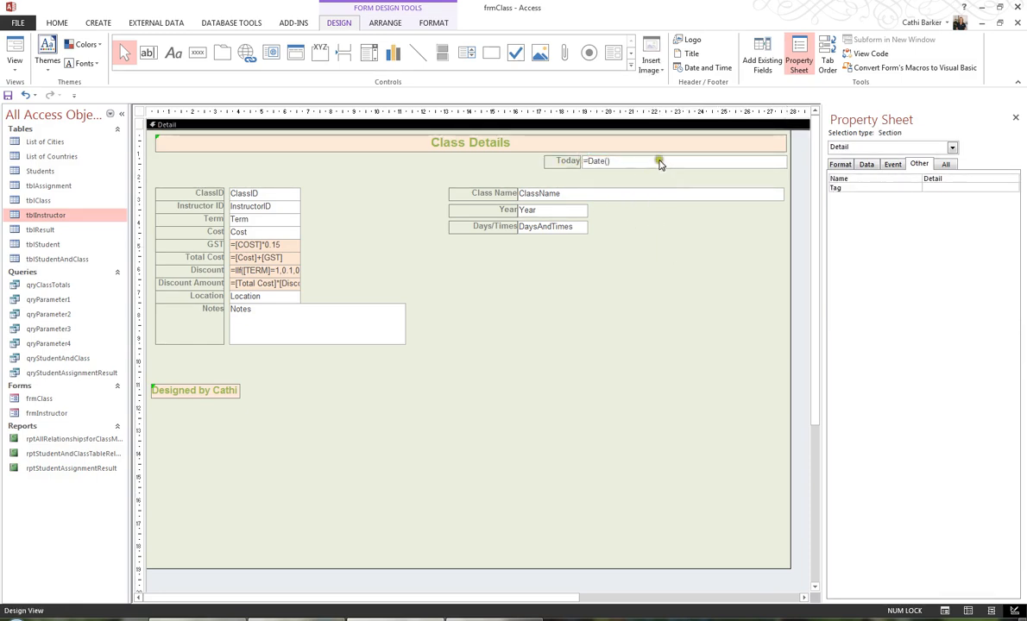
Copy the GST text box's formatting to the Today text box with Format Painter, and extend the Today label to meet the text box.
{"action": "left_click", "coordinate": [280, 247]}
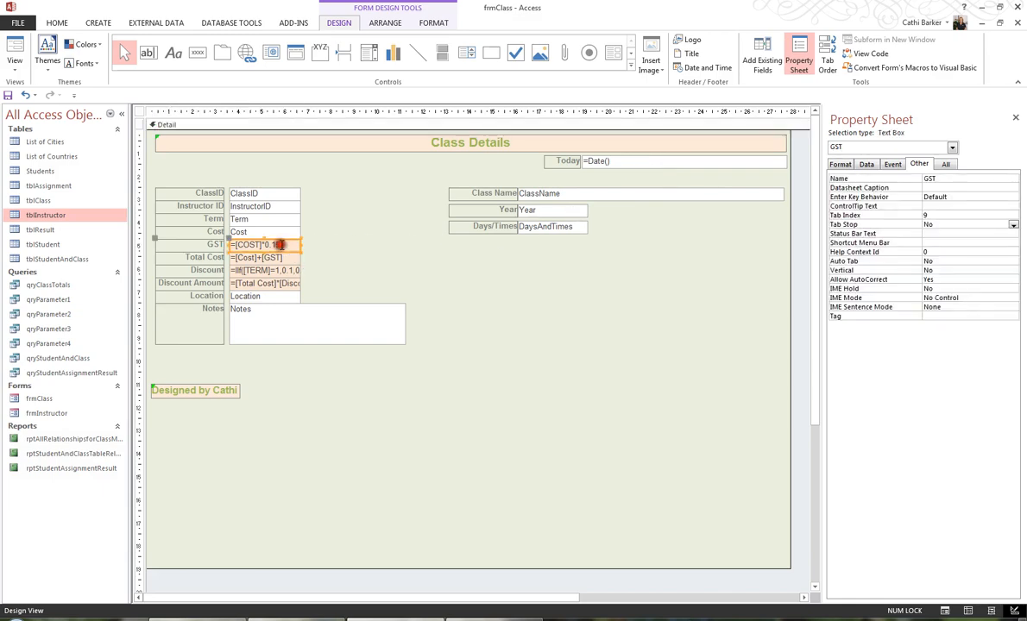
{"action": "left_click", "coordinate": [429, 25]}
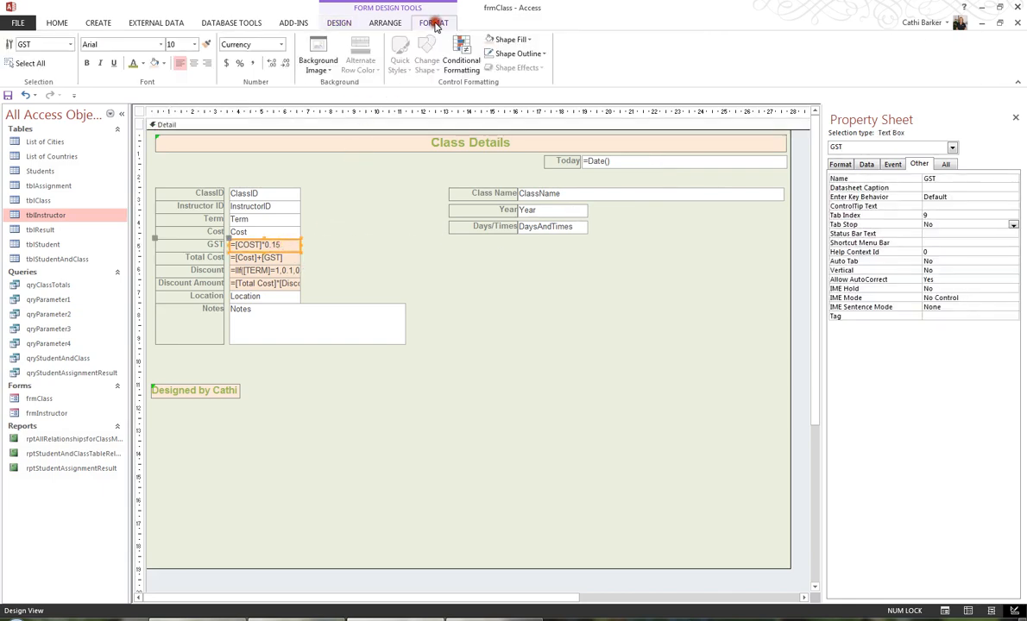
{"action": "left_click", "coordinate": [208, 46]}
{"action": "left_click", "coordinate": [621, 162]}
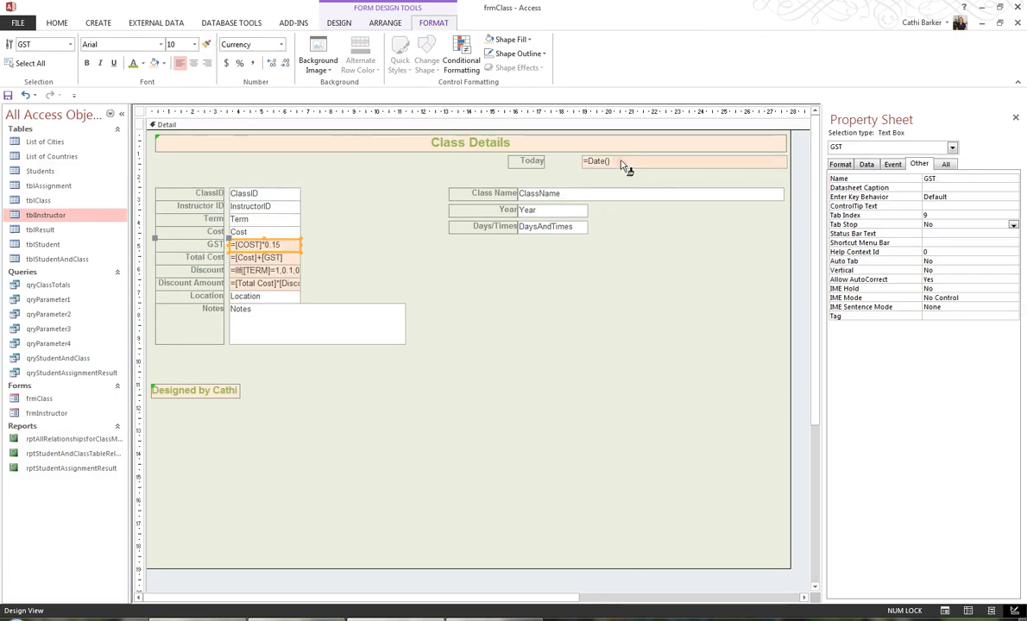
{"action": "left_click", "coordinate": [537, 161]}
{"action": "left_click_drag", "start_coordinate": [541, 161], "coordinate": [585, 165]}
{"action": "left_click", "coordinate": [613, 285]}
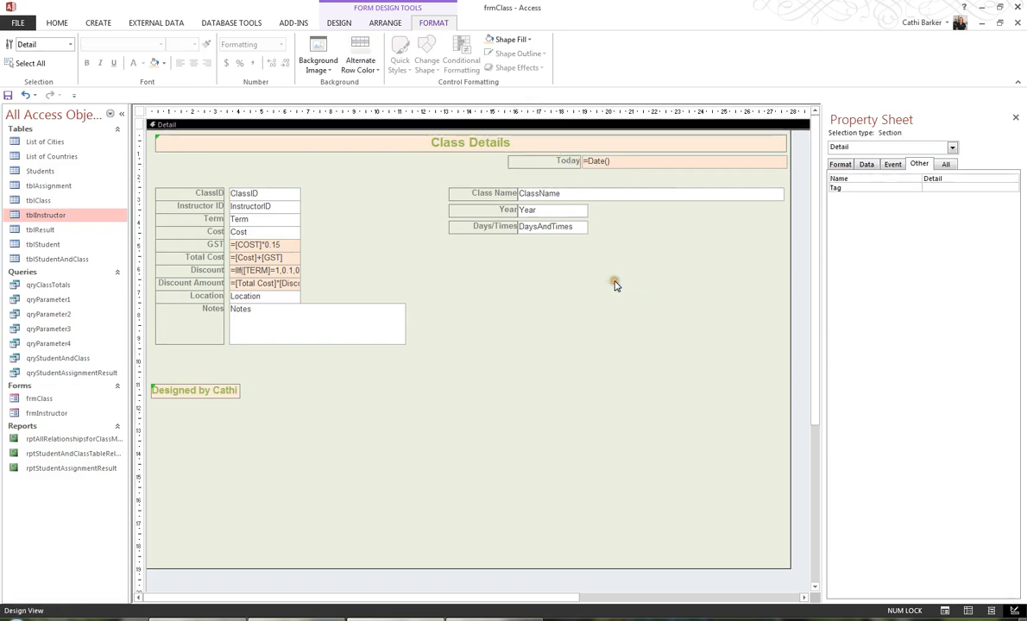
Shift all the field labels and text boxes from ClassID to Notes and Class Name to Days/Times slightly up towards the Today row.
{"action": "left_click_drag", "start_coordinate": [166, 346], "coordinate": [612, 195]}
{"action": "key", "text": "Up"}
{"action": "key", "text": "Up"}
{"action": "key", "text": "Up"}
{"action": "key", "text": "Up"}
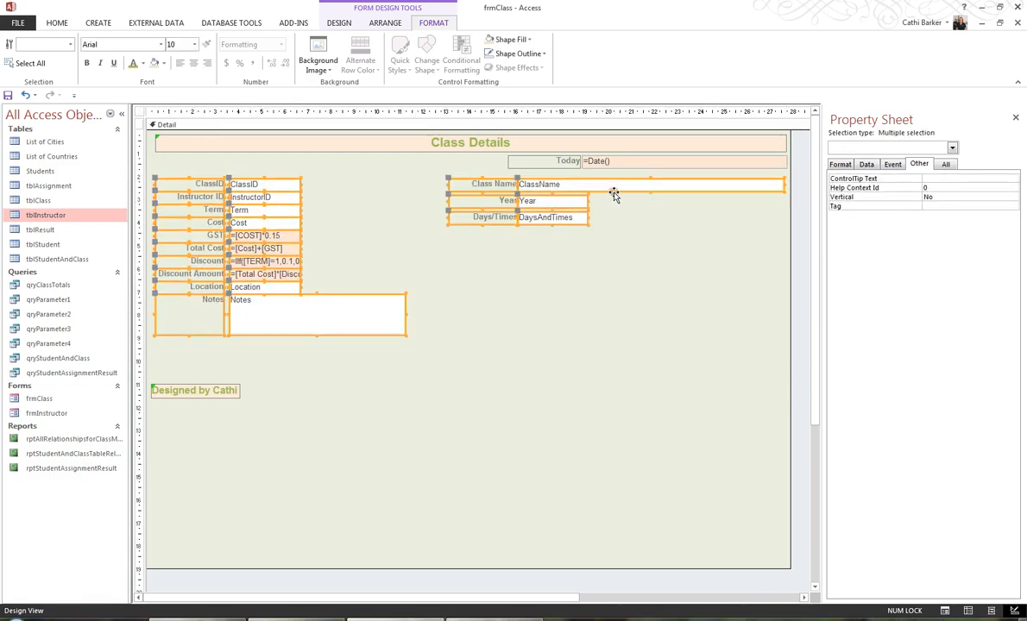
{"action": "left_click", "coordinate": [649, 268]}
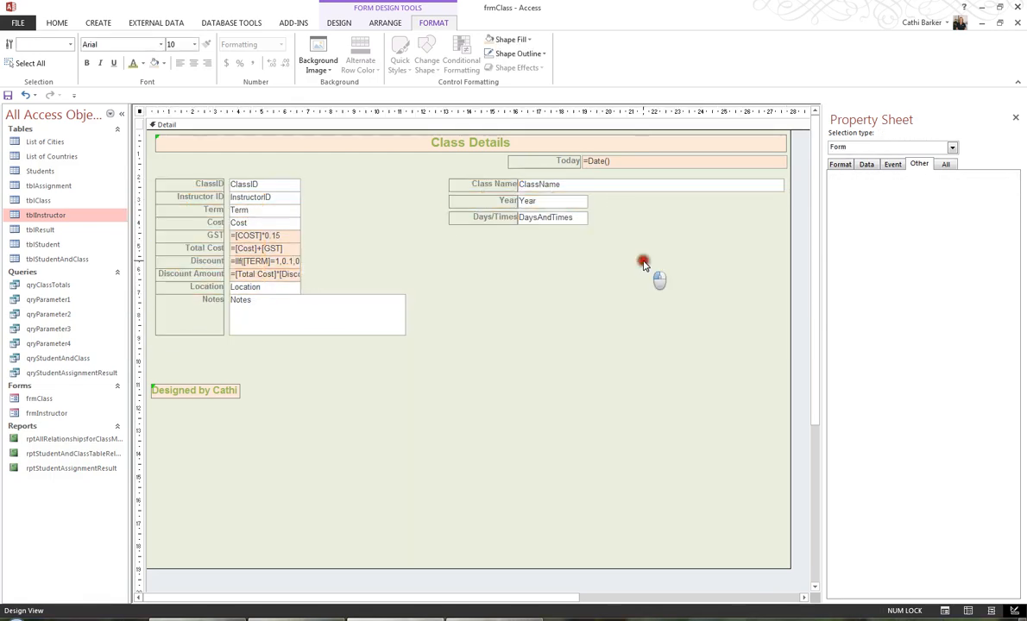
Top-align the ClassID and Class Name labels and text boxes so they share one row.
{"action": "left_click", "coordinate": [136, 182]}
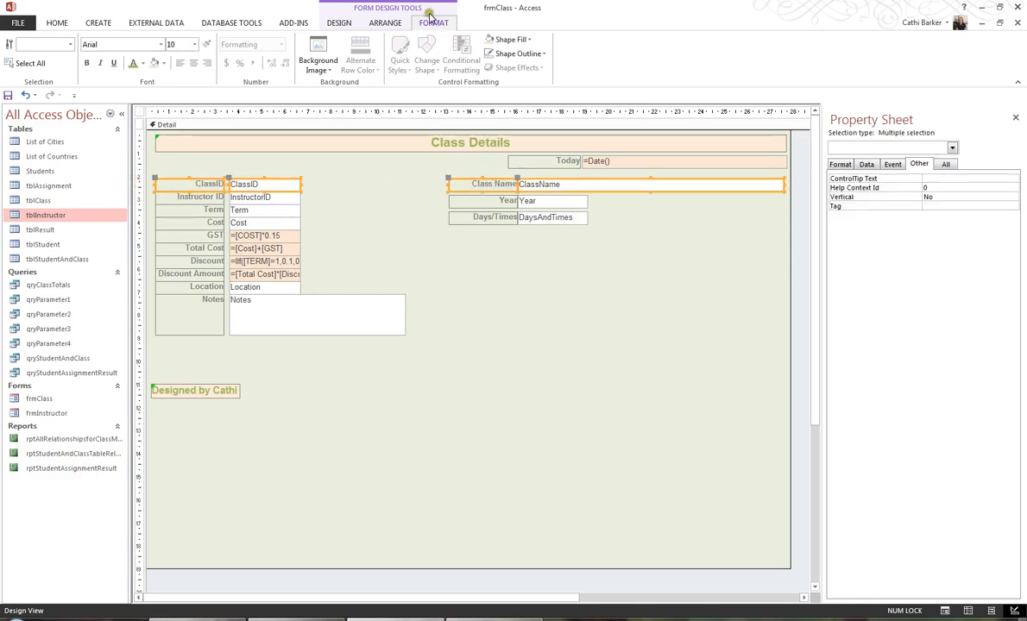
{"action": "left_click", "coordinate": [380, 22]}
{"action": "left_click", "coordinate": [610, 62]}
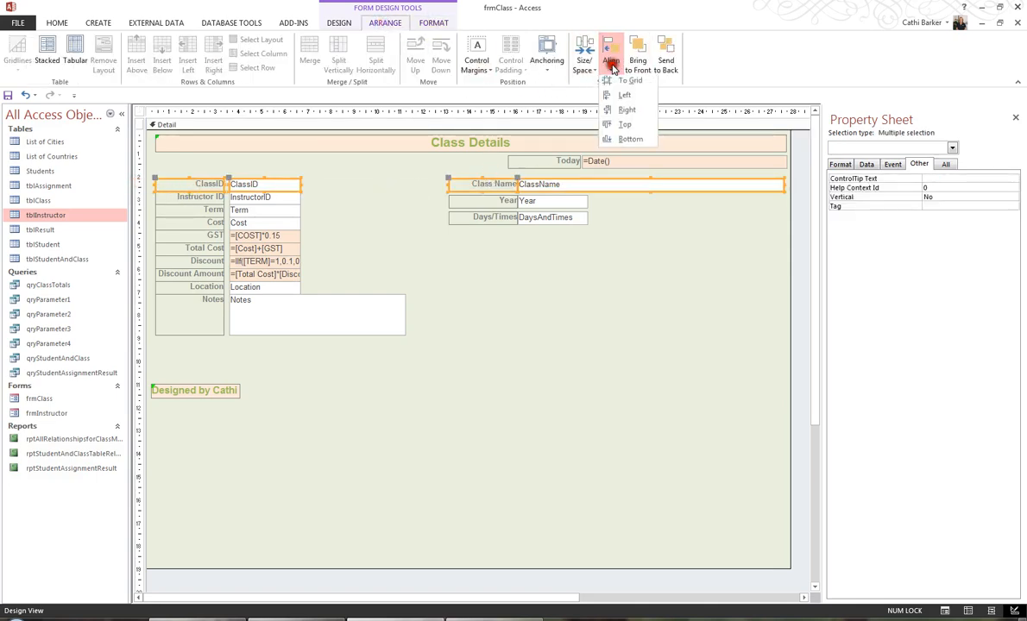
{"action": "left_click", "coordinate": [630, 131]}
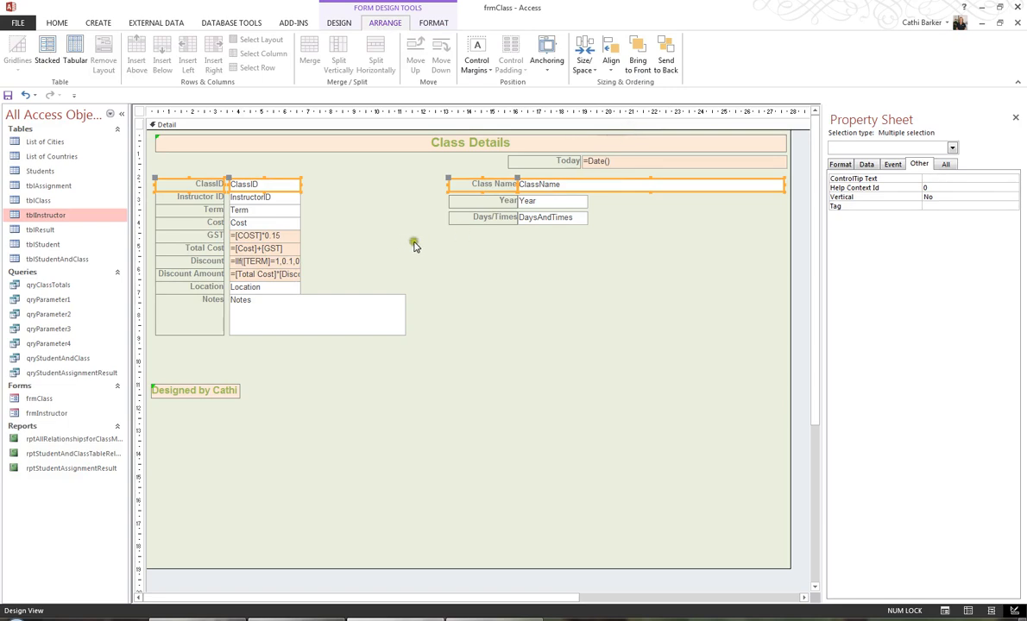
Apply top alignment to the Class Name, Year and Days/Times labels and text boxes to close the gaps between them.
{"action": "left_click_drag", "start_coordinate": [466, 264], "coordinate": [554, 181]}
{"action": "left_click", "coordinate": [610, 63]}
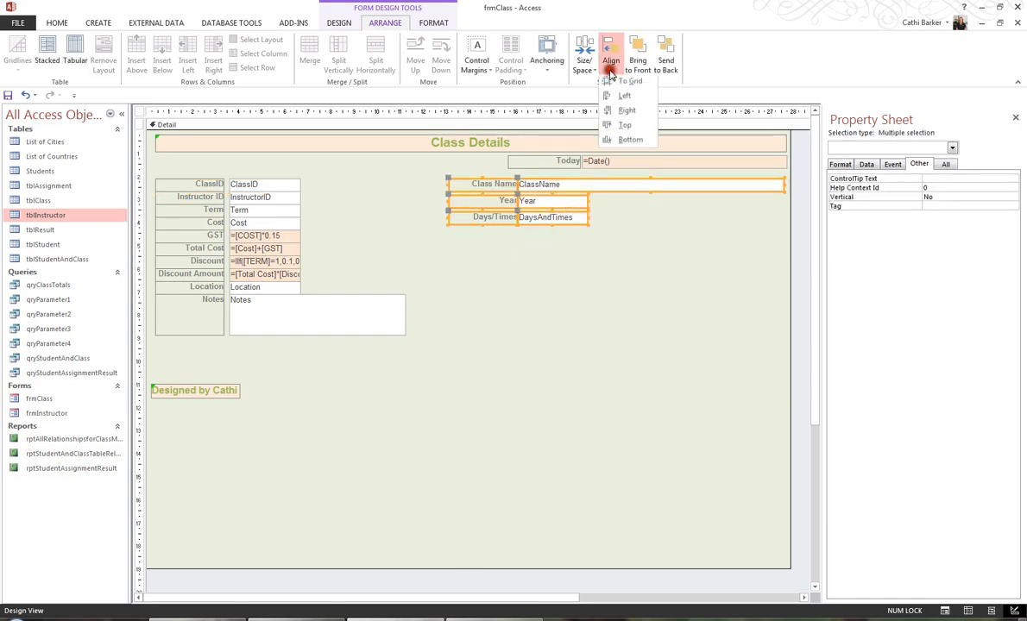
{"action": "left_click", "coordinate": [629, 113]}
{"action": "left_click", "coordinate": [642, 245]}
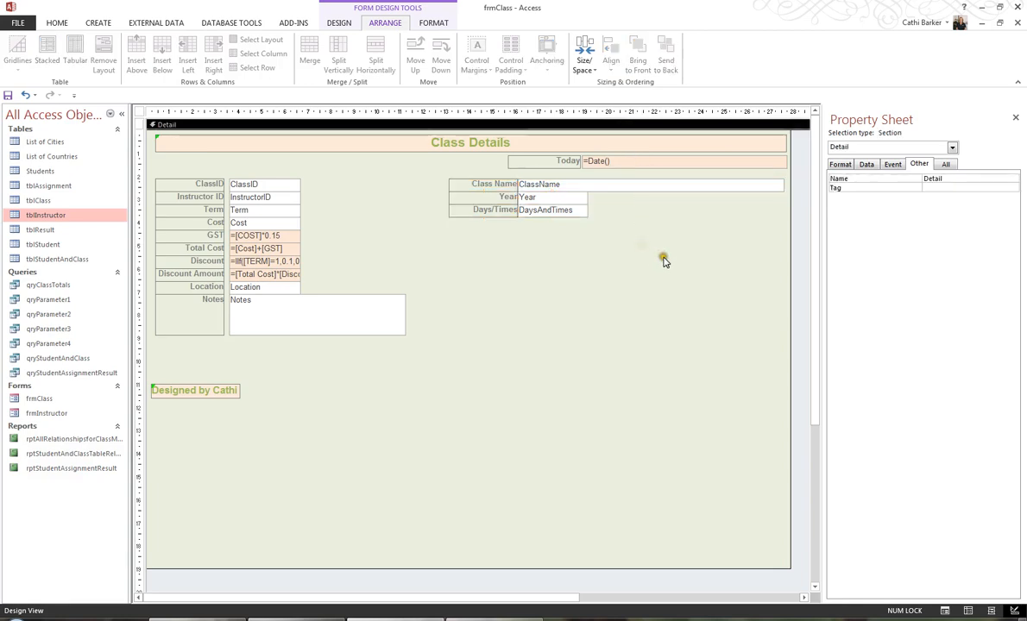
Widen the Class Name text box slightly so its right edge lines up with the title and Today box.
{"action": "left_click", "coordinate": [775, 185]}
{"action": "left_click", "coordinate": [784, 185]}
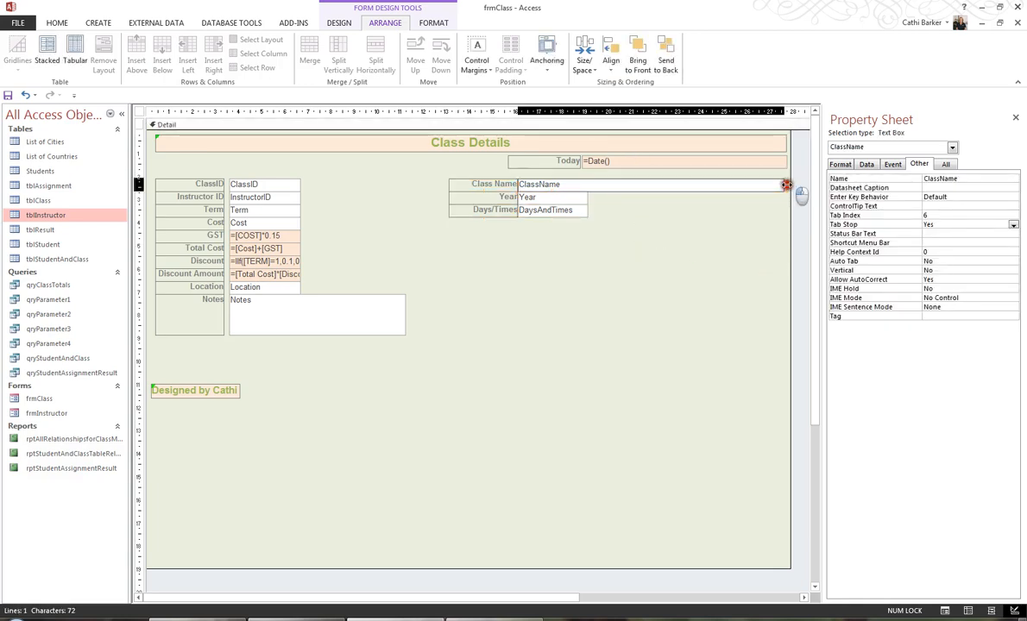
{"action": "left_click", "coordinate": [738, 223]}
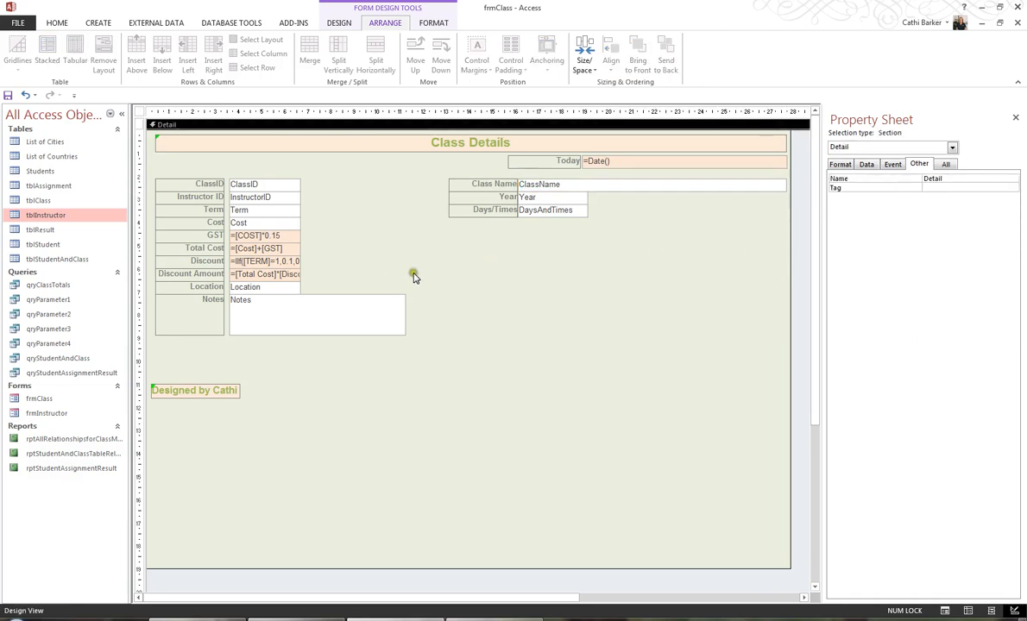
Draw a horizontal line across the width of the title, placed midway between the Today row and the ClassID row.
{"action": "left_click", "coordinate": [340, 25]}
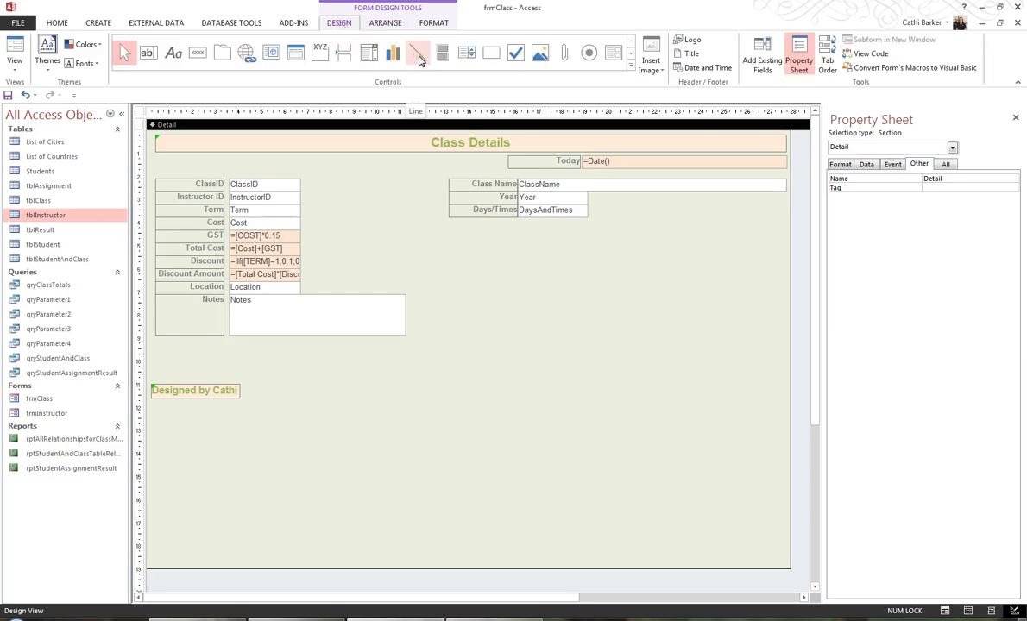
{"action": "left_click", "coordinate": [418, 57]}
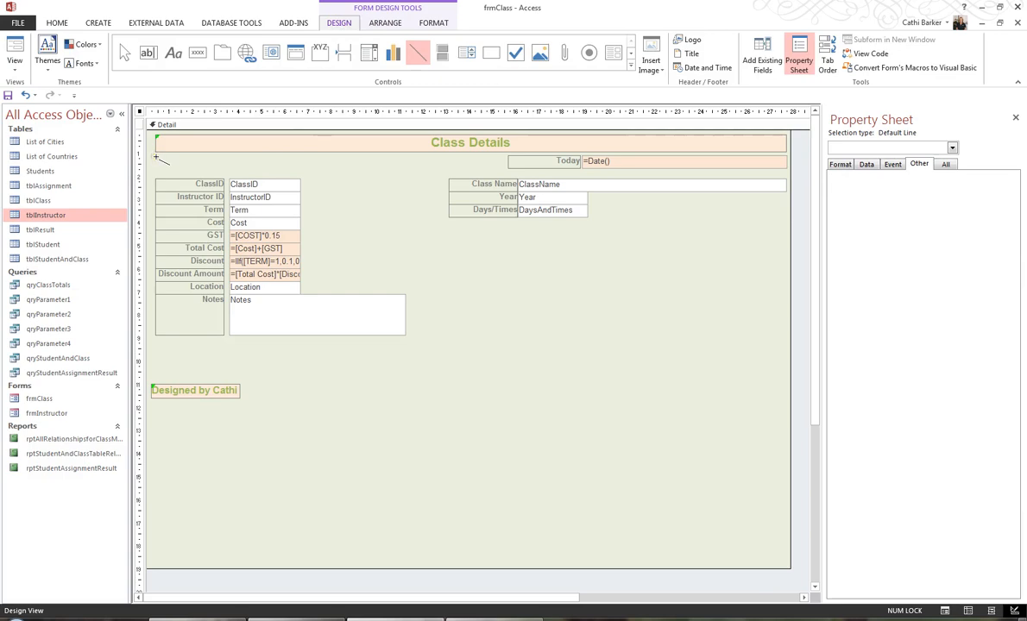
{"action": "left_click_drag", "start_coordinate": [155, 168], "coordinate": [788, 169]}
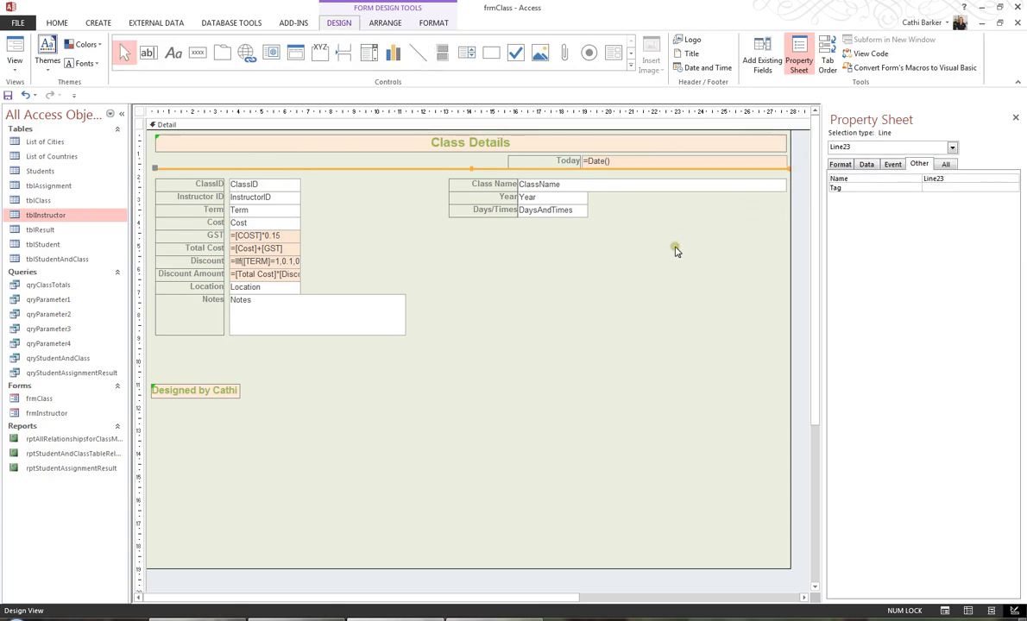
{"action": "key", "text": "Down"}
{"action": "key", "text": "Down"}
{"action": "key", "text": "Down"}
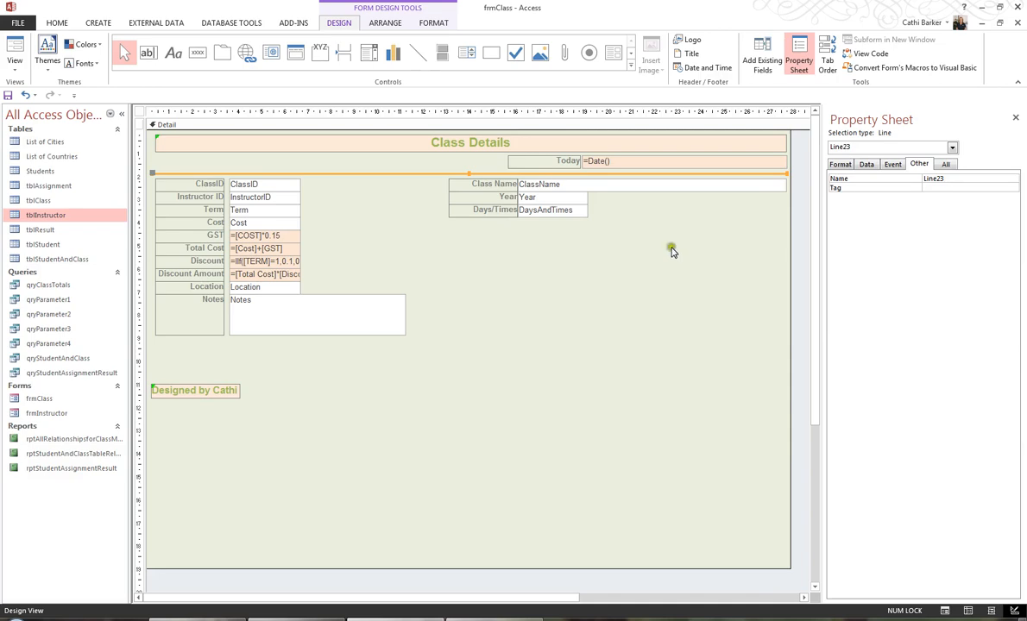
{"action": "left_click", "coordinate": [656, 248]}
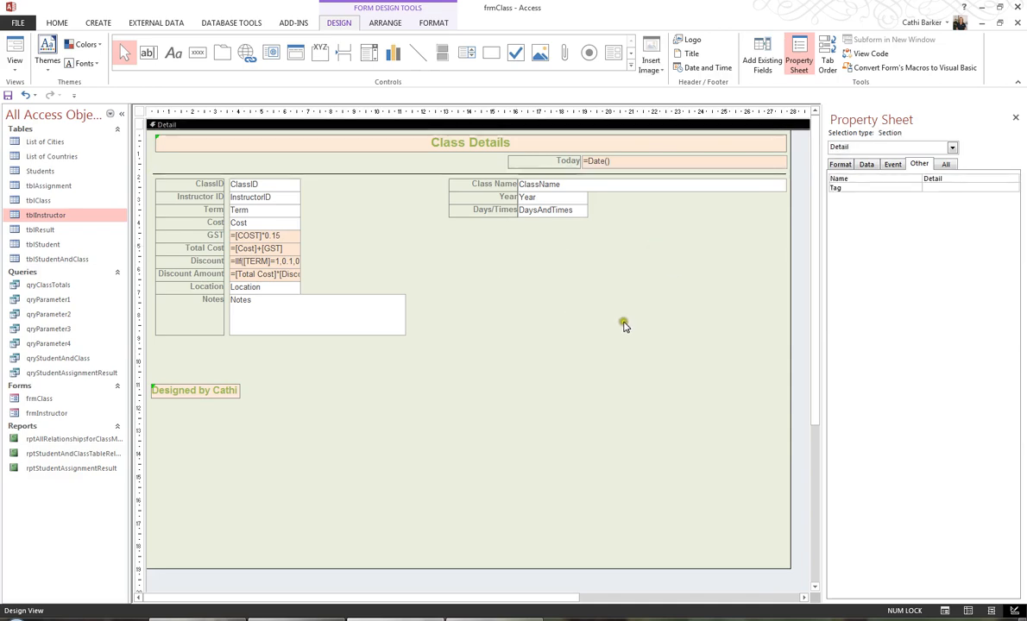
Move the "Designed by" label up to just below Notes, in line with the field labels, and shorten the Detail section to about 12 cm.
{"action": "left_click_drag", "start_coordinate": [225, 397], "coordinate": [221, 366]}
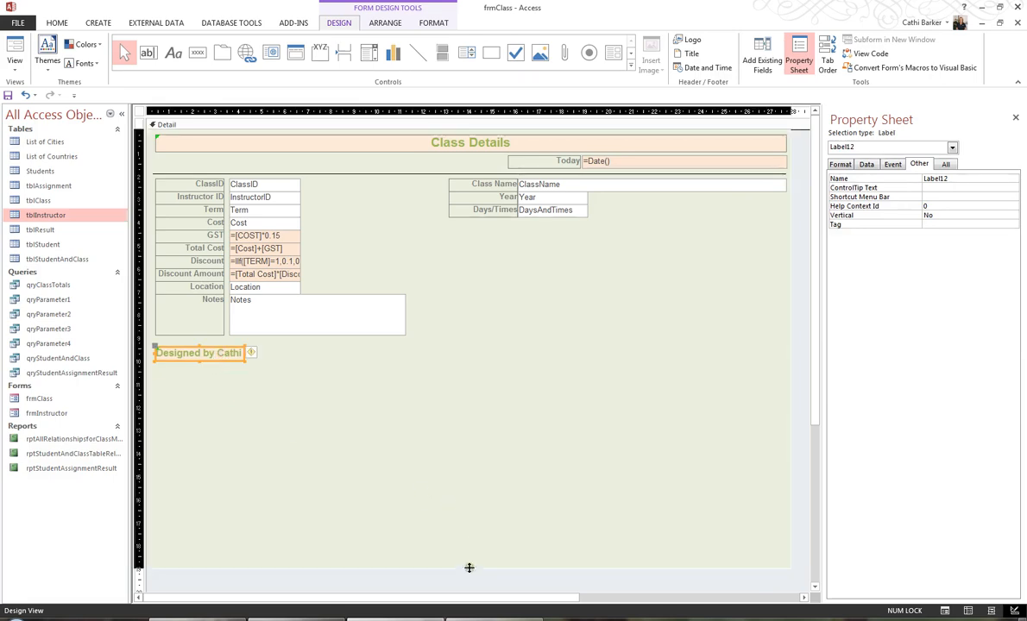
{"action": "left_click_drag", "start_coordinate": [470, 567], "coordinate": [481, 415]}
{"action": "left_click", "coordinate": [595, 328]}
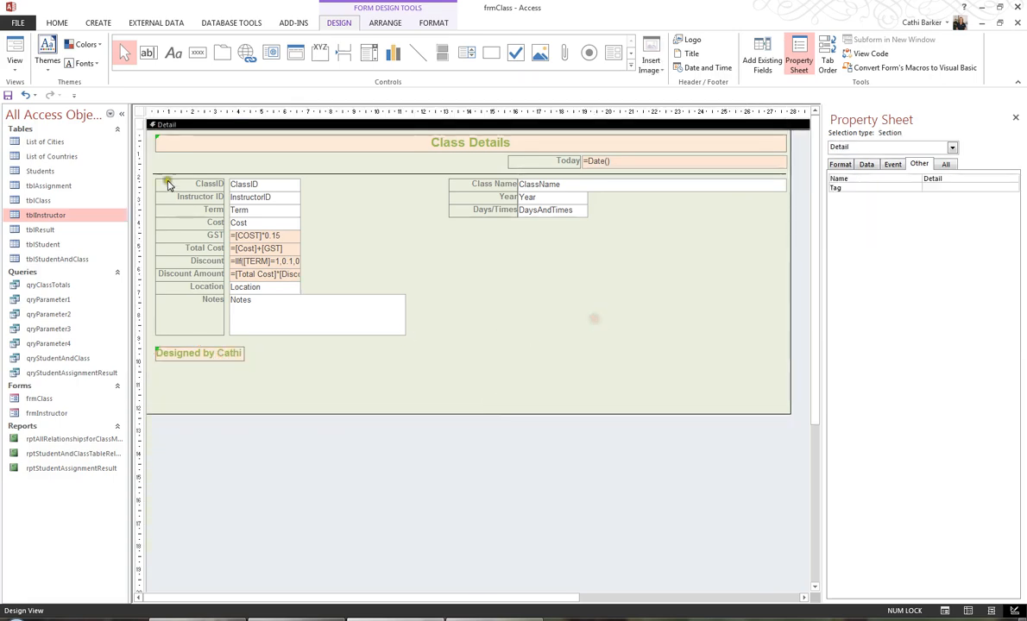
Show frmClass in Form View to check the finished layout with a class record.
{"action": "left_click", "coordinate": [57, 23]}
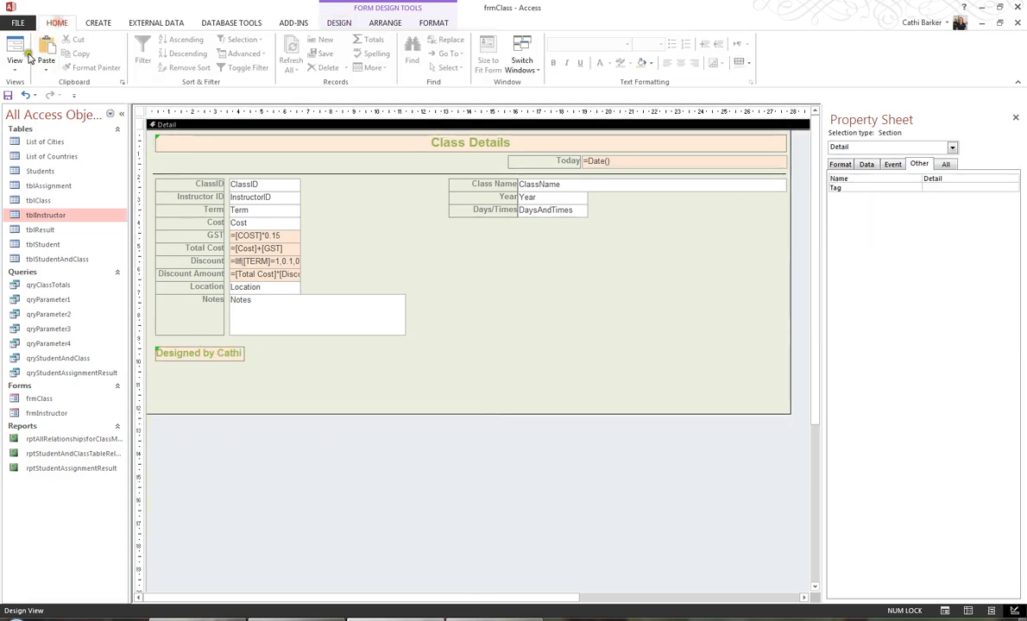
{"action": "left_click", "coordinate": [15, 61]}
{"action": "left_click", "coordinate": [43, 90]}
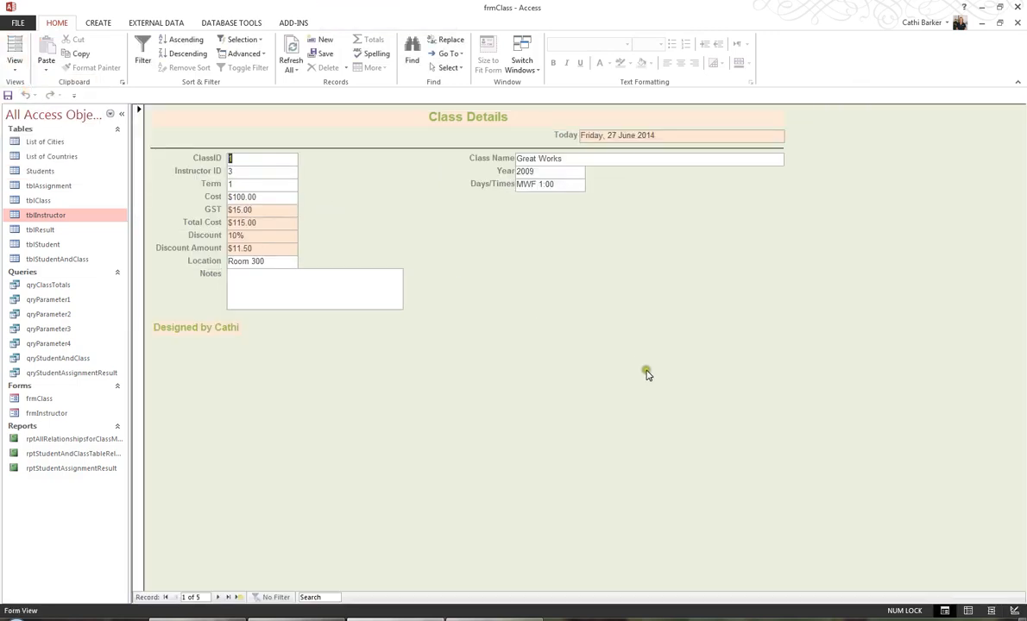